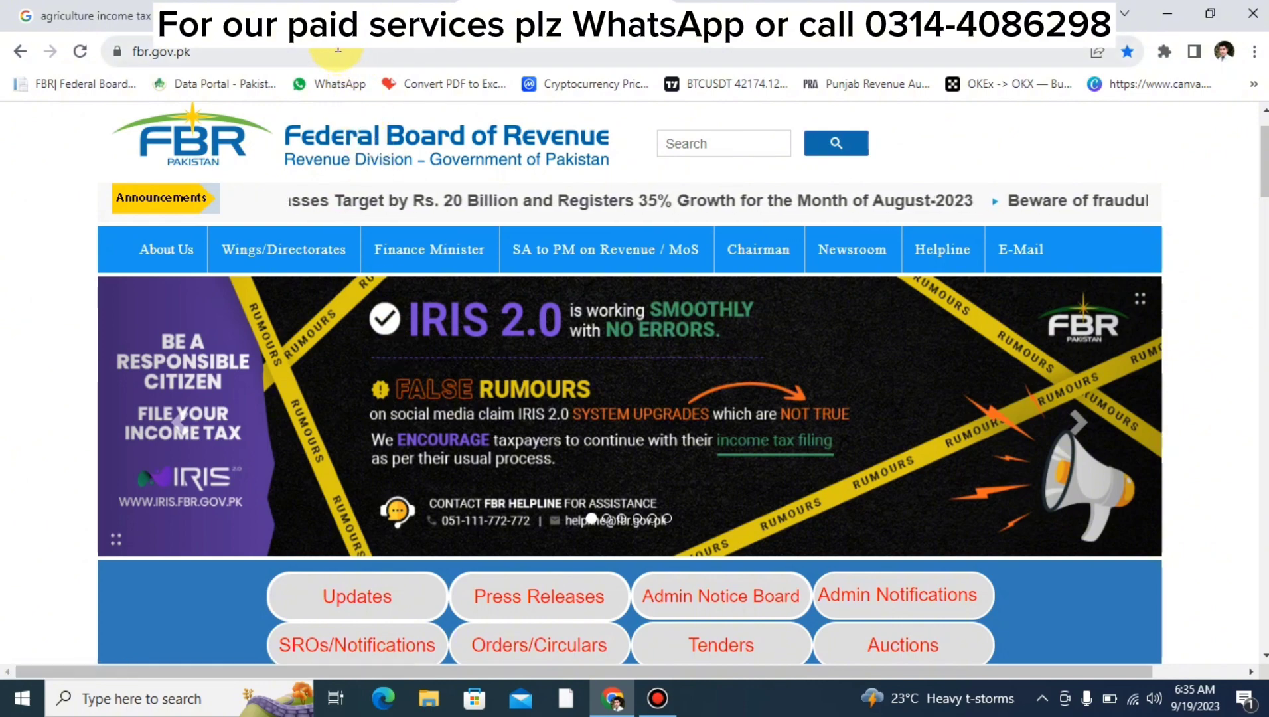
Bring up the Punjab Agricultural Income Tax Act 1997 and scroll down to its definitions section.
left_click(322, 14)
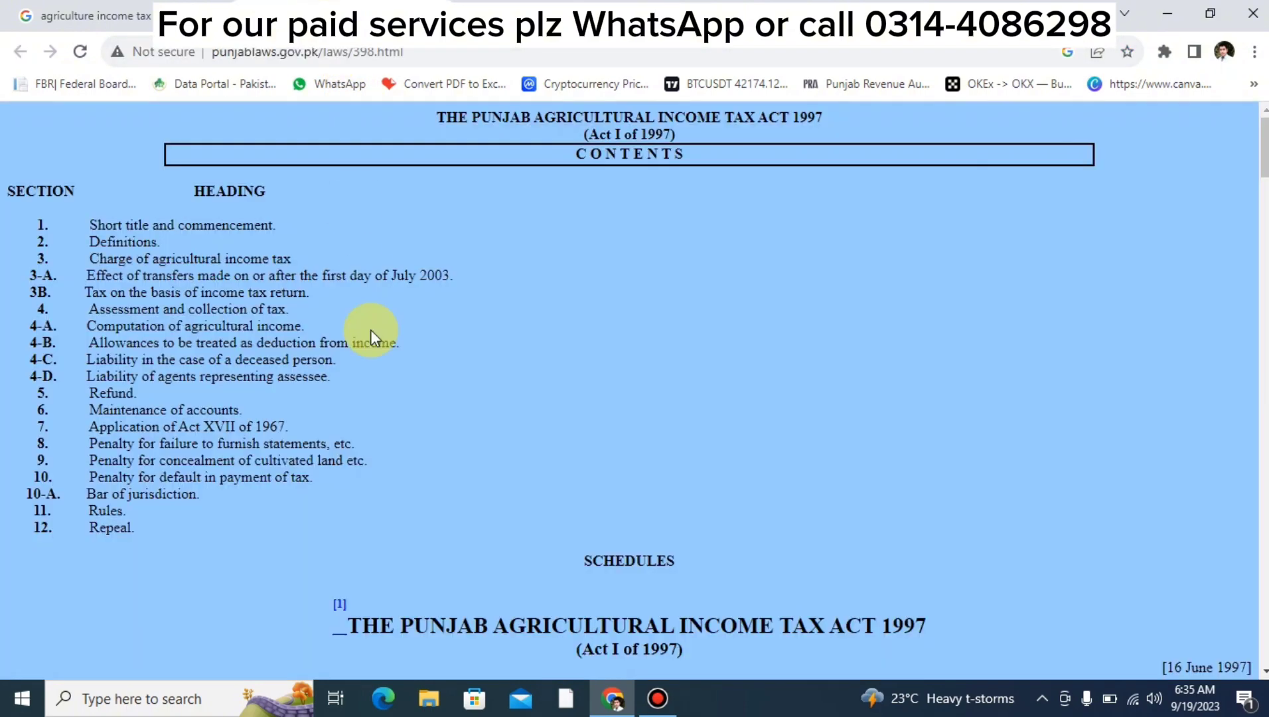
scroll(371, 330, "down", 5)
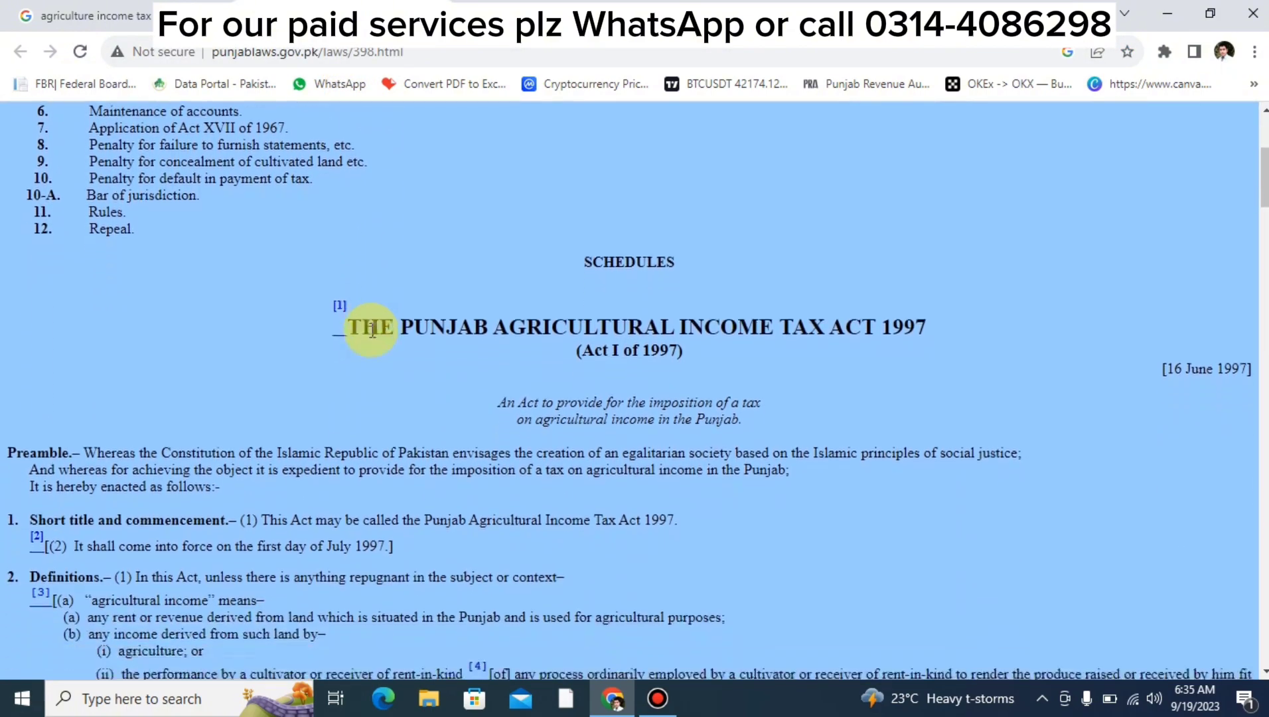
scroll(371, 329, "down", 2)
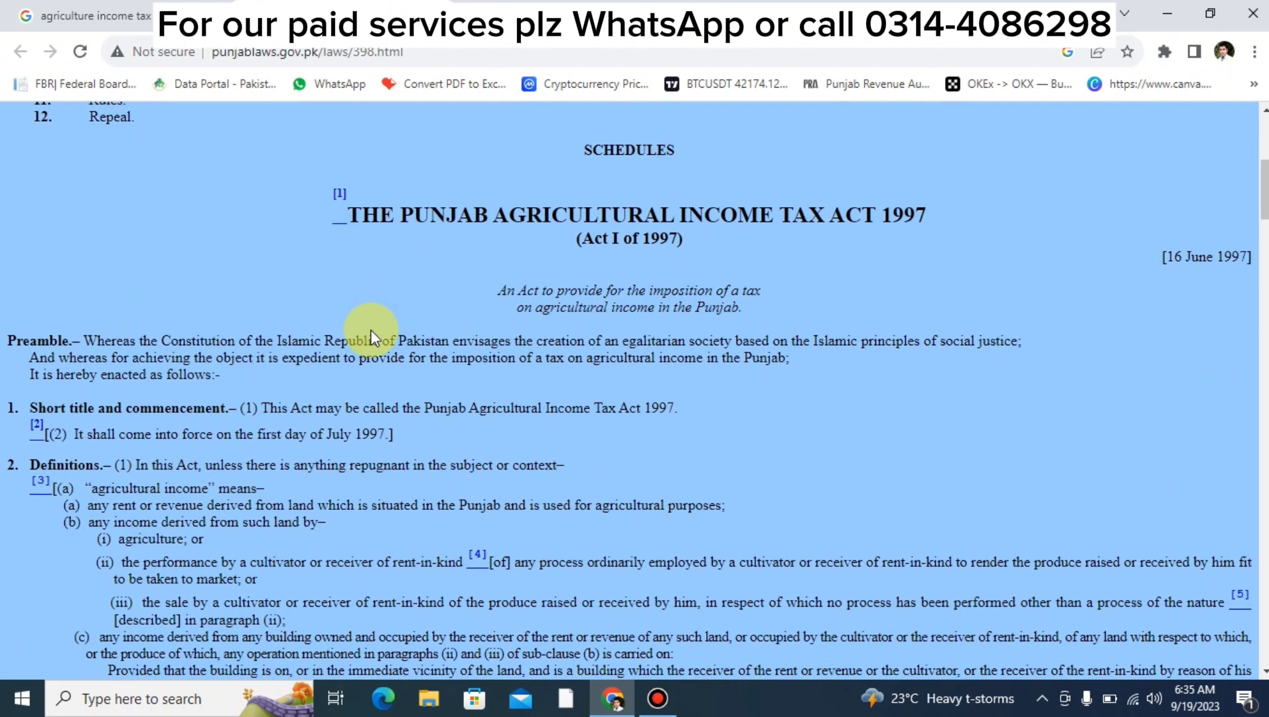
scroll(371, 329, "down", 3)
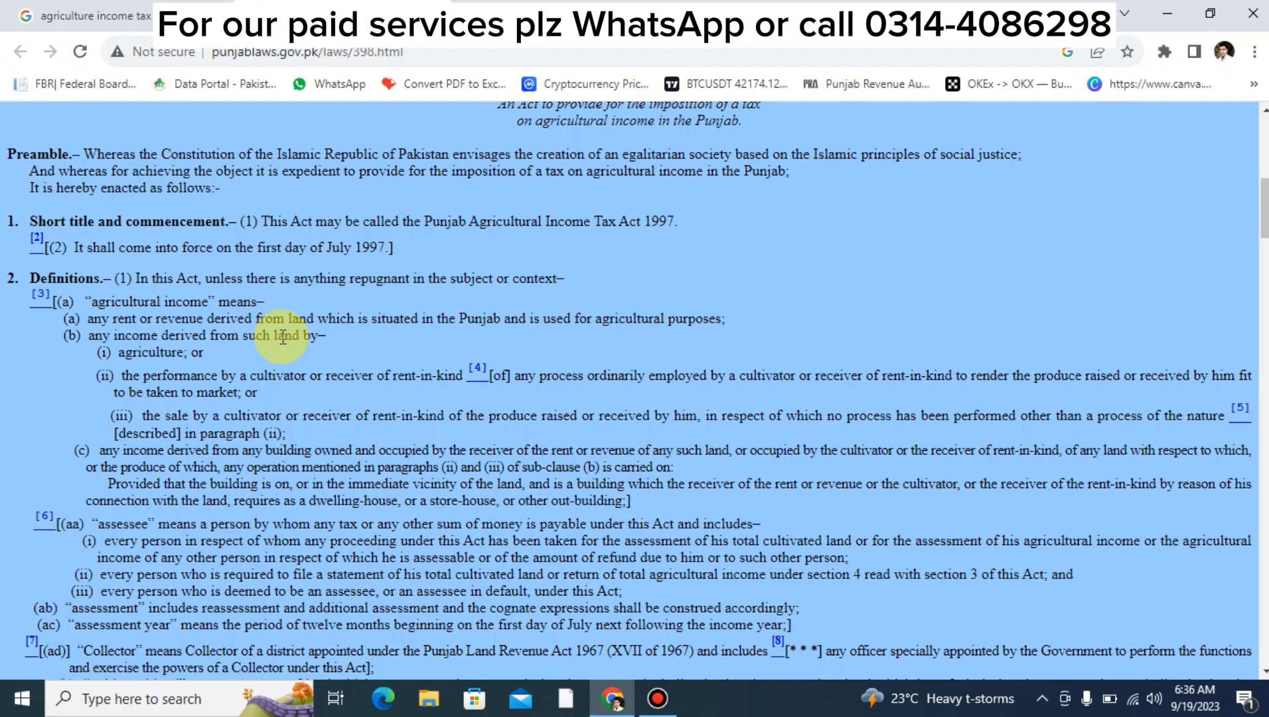
Scroll past sections 3–12 and the First Schedule per-acre rates to the Second Schedule tax slabs.
scroll(282, 336, "down", 15)
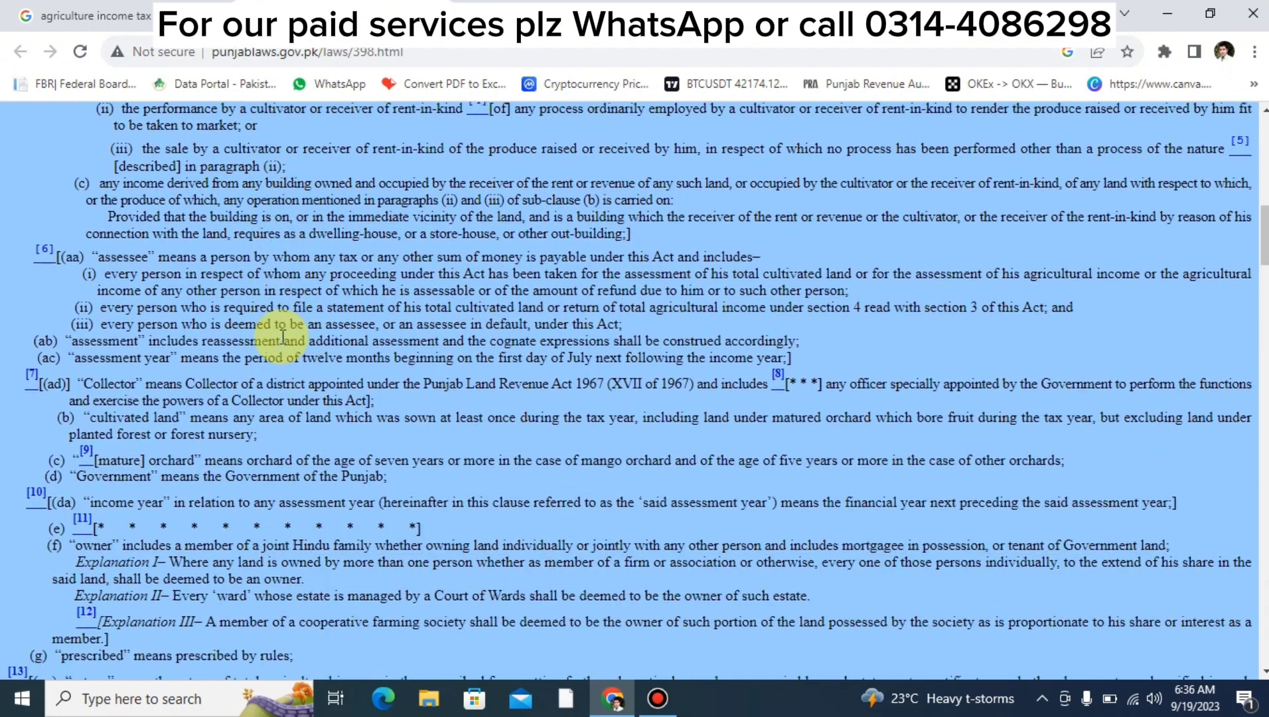
scroll(283, 337, "down", 15)
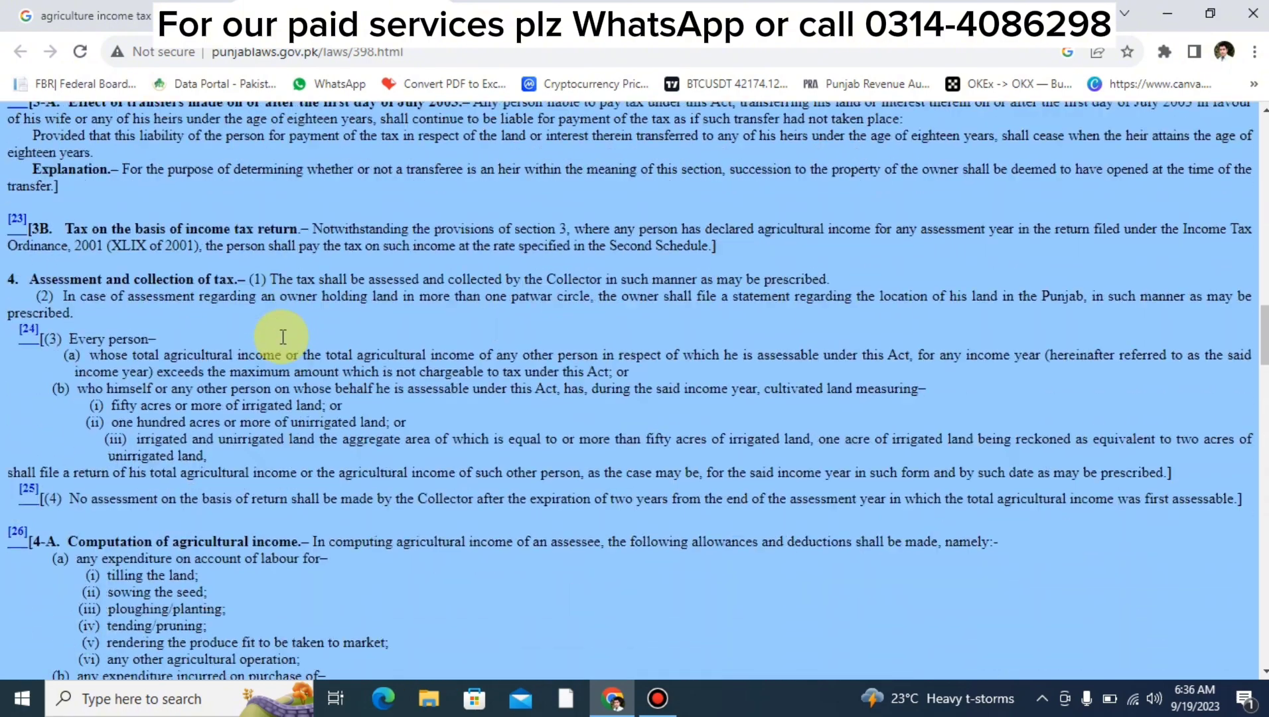
scroll(283, 337, "down", 1)
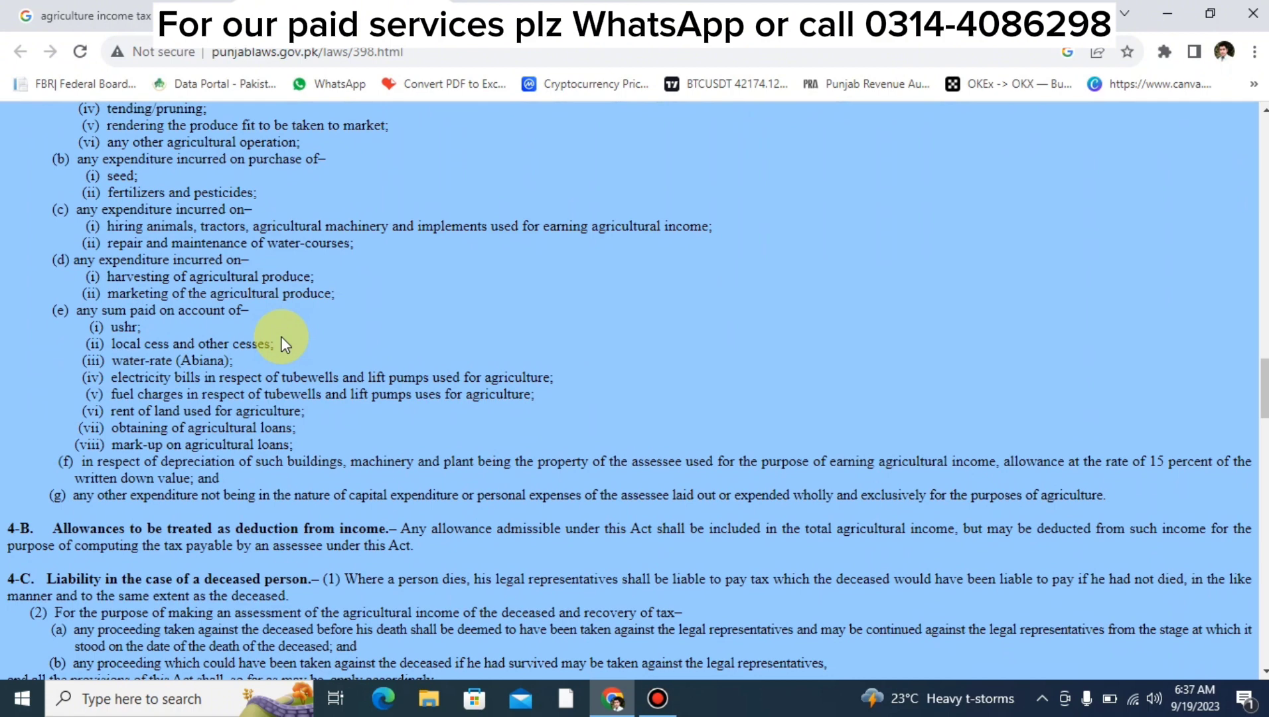
scroll(281, 336, "down", 5)
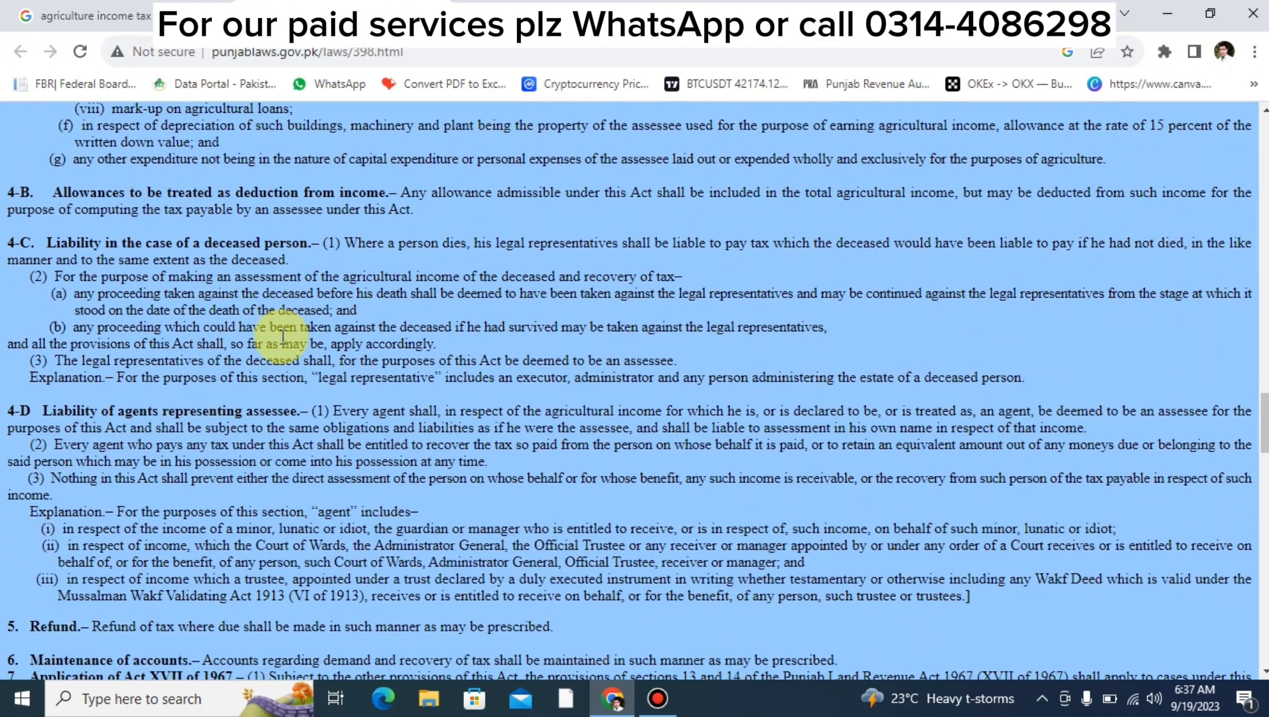
scroll(282, 337, "down", 1)
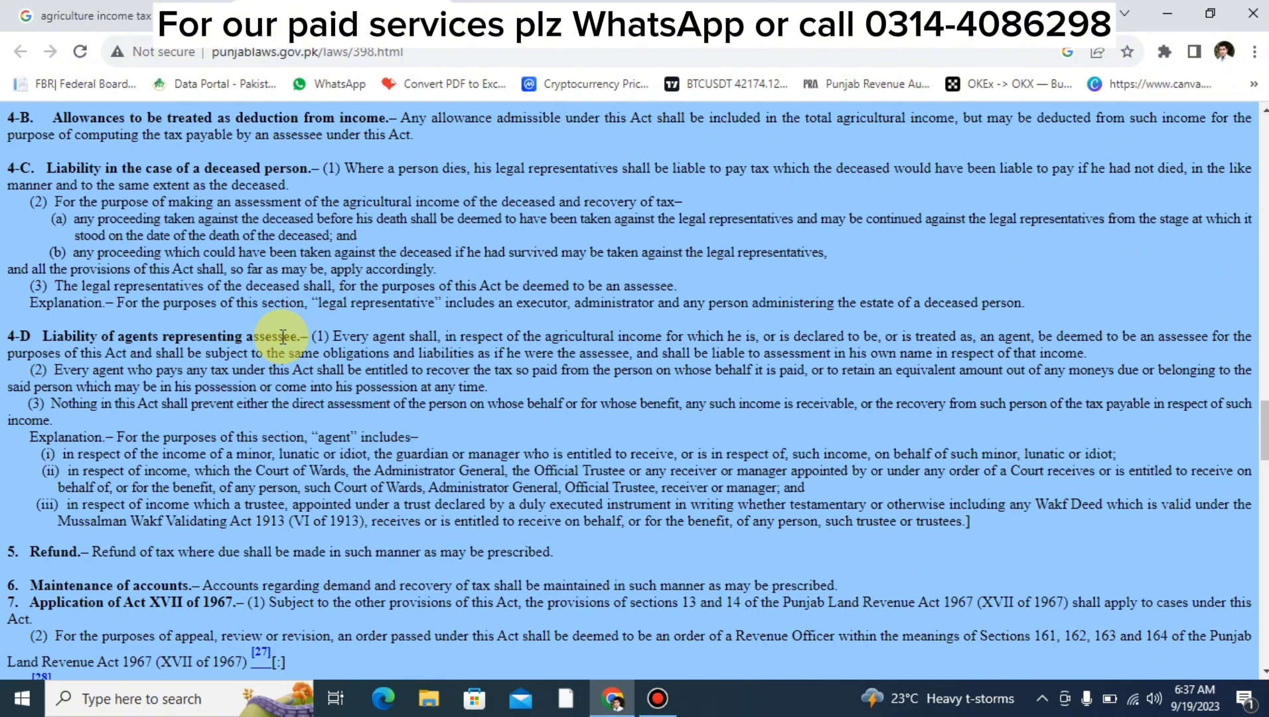
scroll(282, 337, "down", 1)
scroll(283, 337, "down", 1)
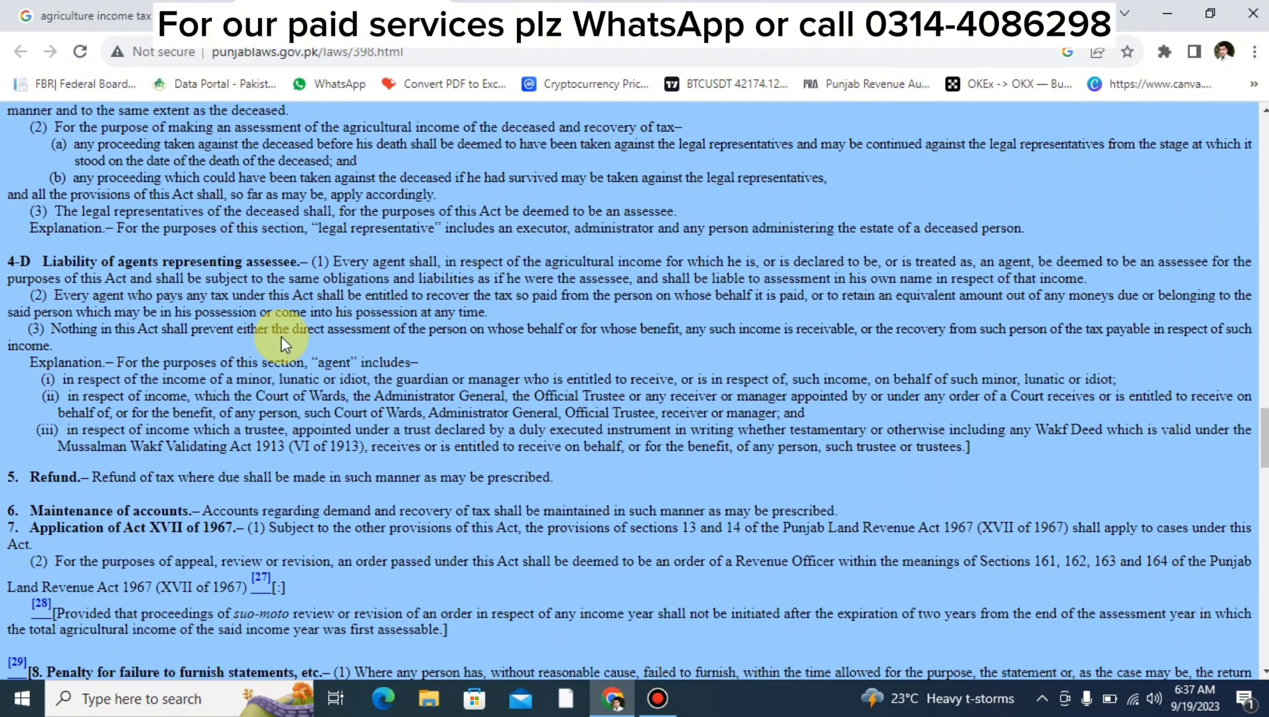
scroll(281, 336, "down", 15)
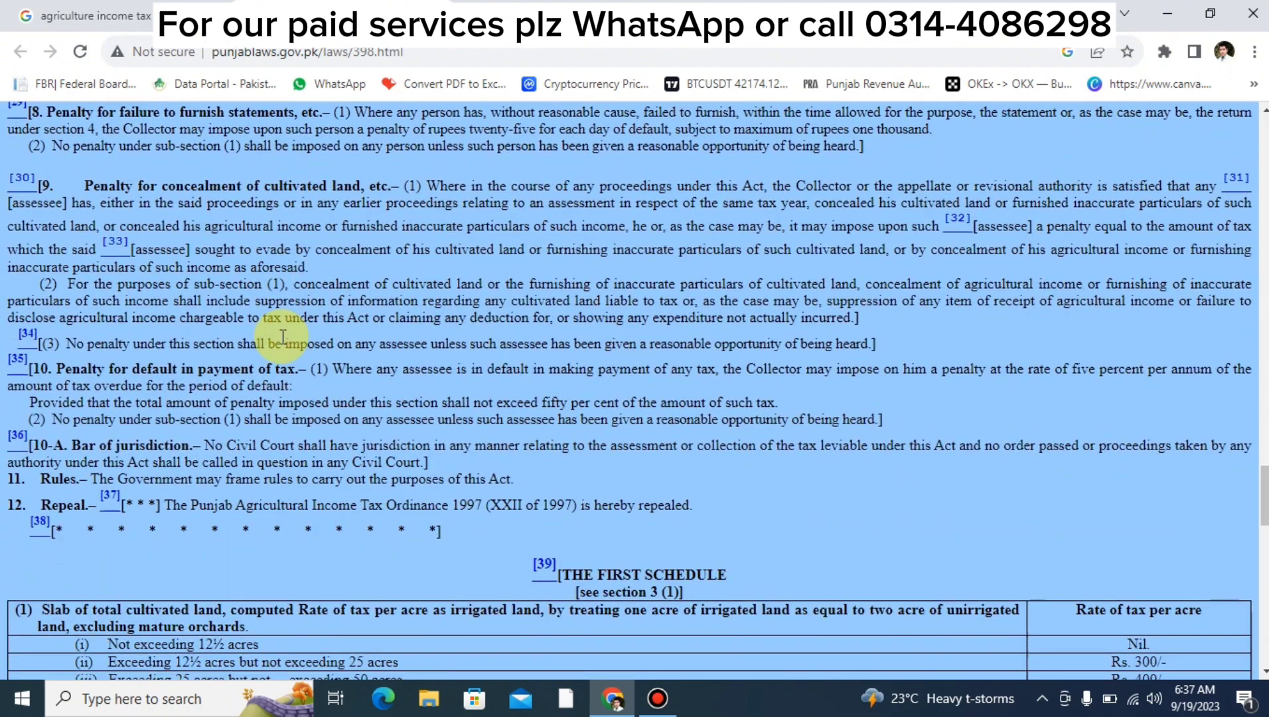
scroll(283, 337, "down", 1)
scroll(283, 337, "down", 5)
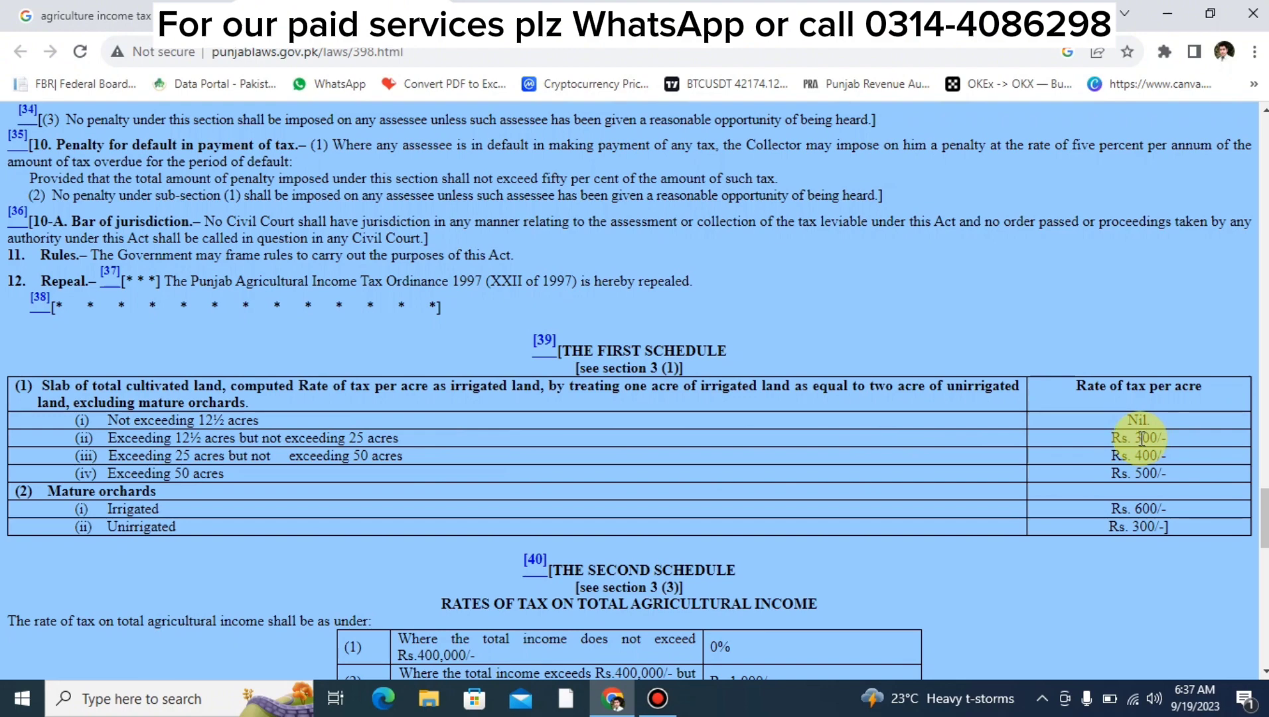
scroll(1141, 438, "down", 2)
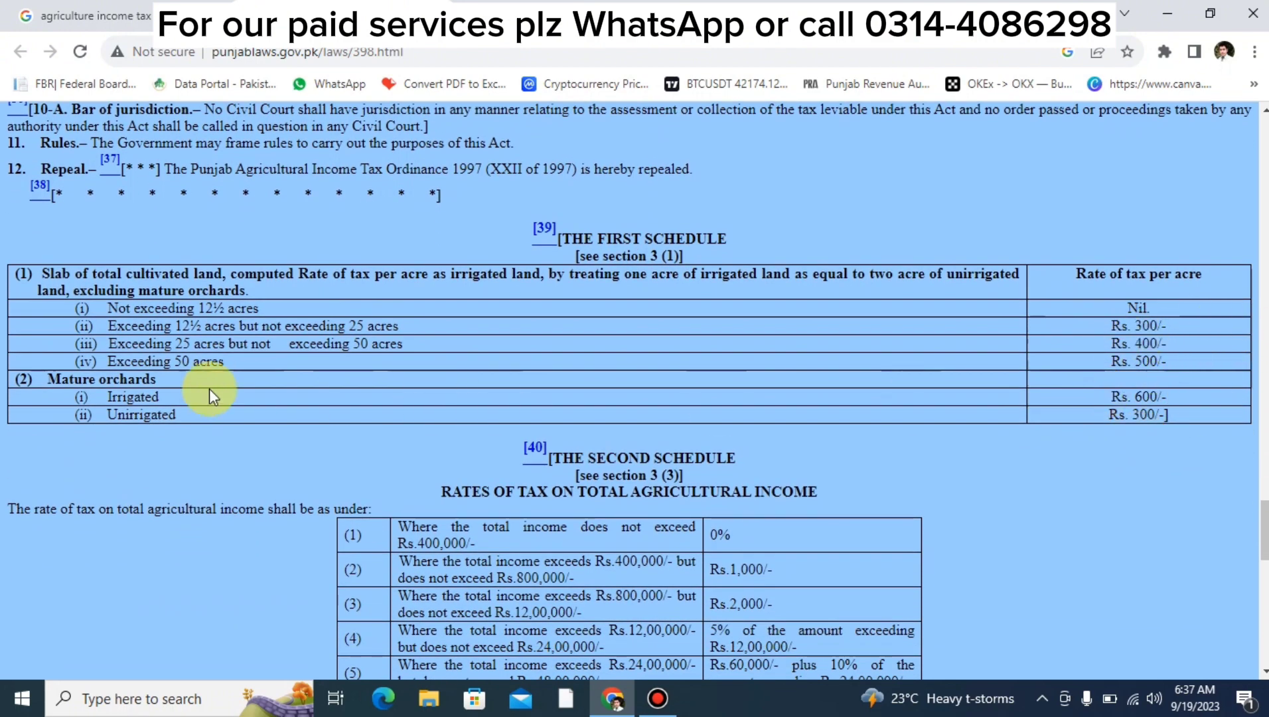
scroll(1110, 375, "down", 2)
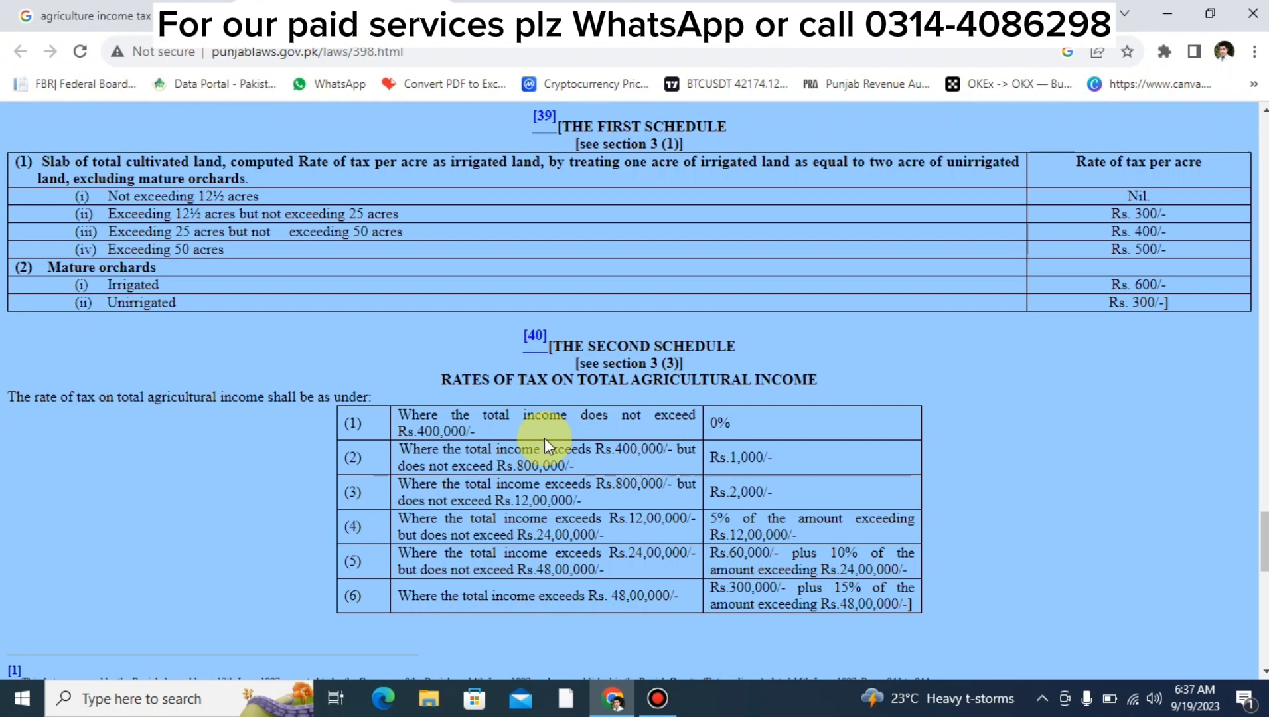
Highlight the Rs.400,000 exemption limit and Rs.1,000 tax in the Second Schedule, then return to IRIS.
double_click(418, 432)
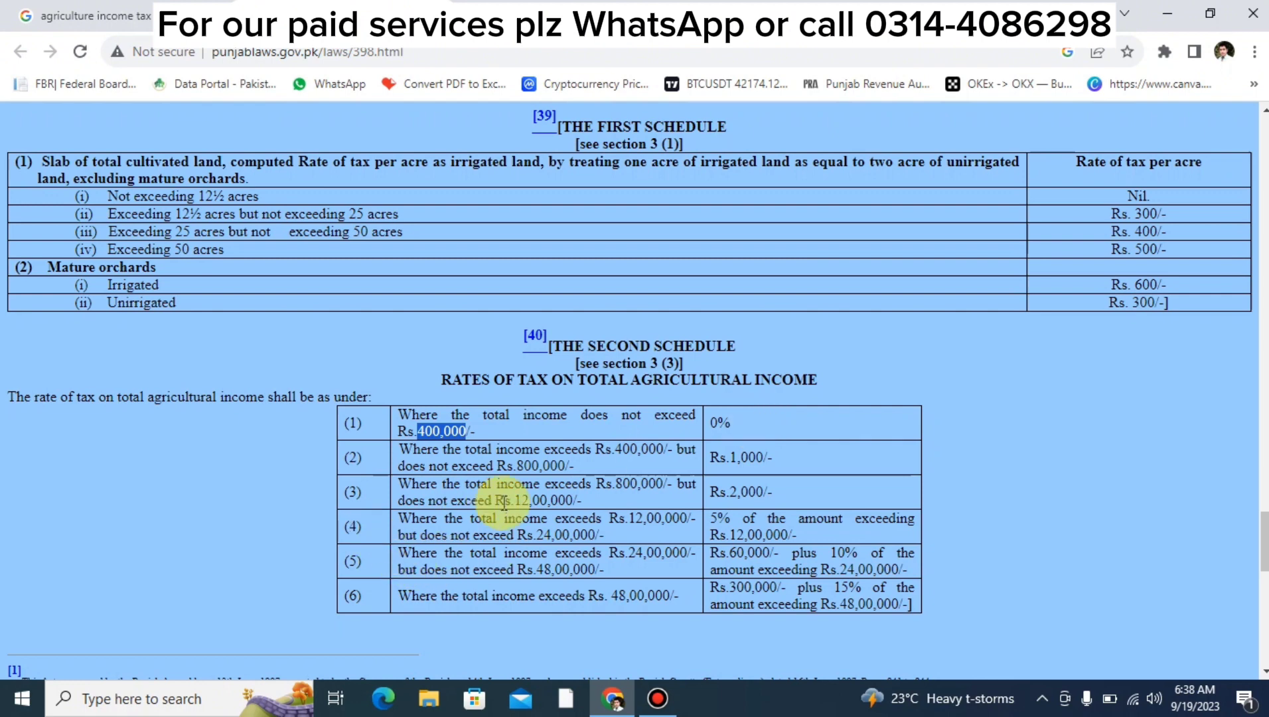
left_click(630, 453)
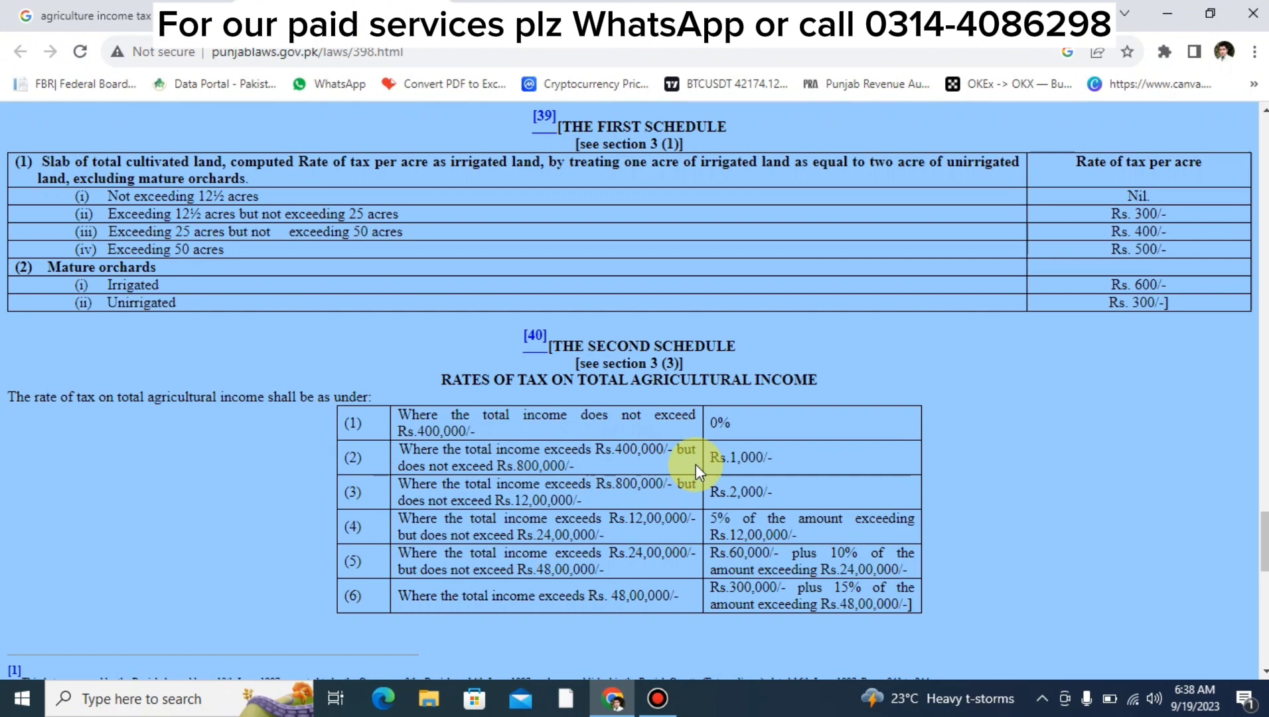
double_click(748, 455)
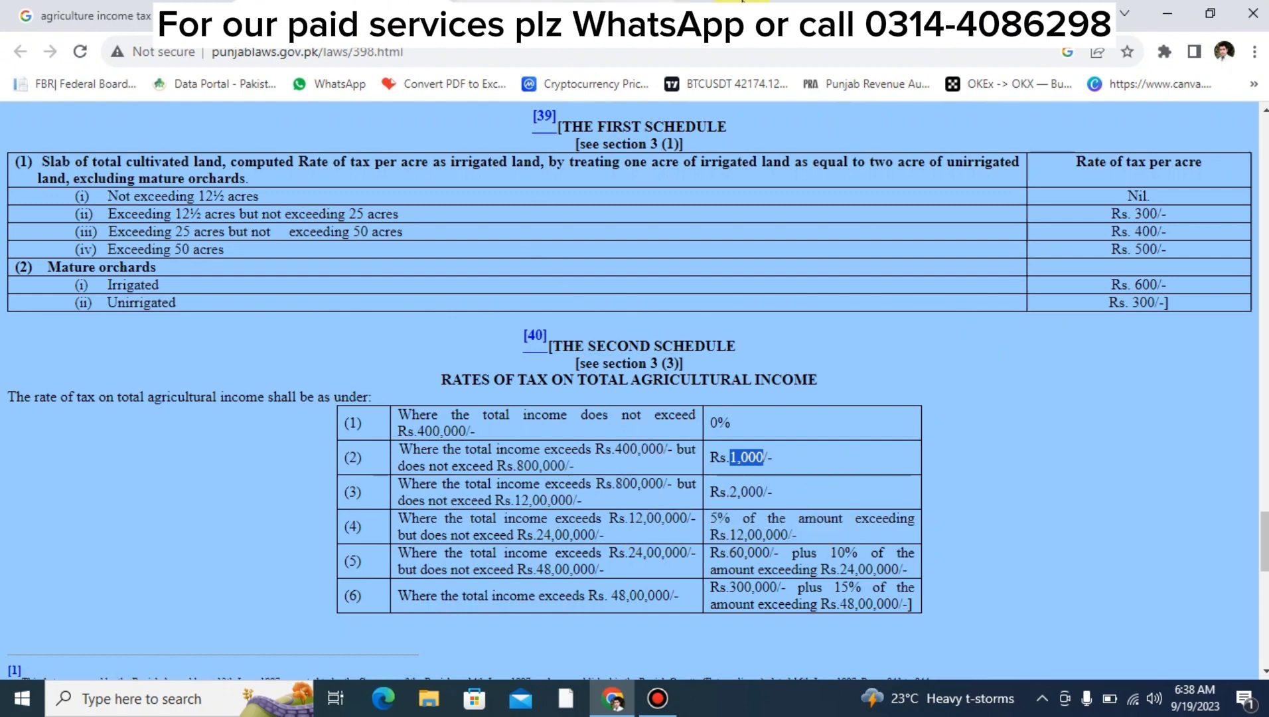
left_click(787, 15)
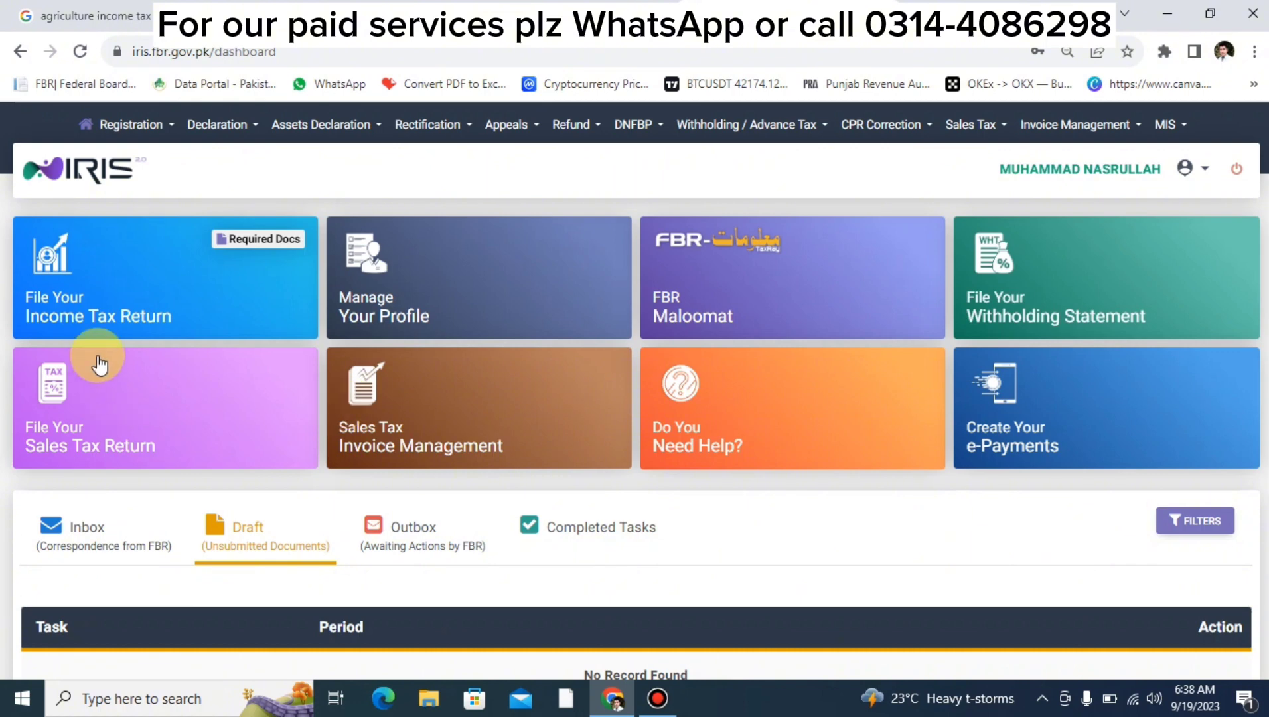
Start an income tax return for the period 01-Jul-2022 - 30-Jun-2023.
left_click(149, 291)
type("2023")
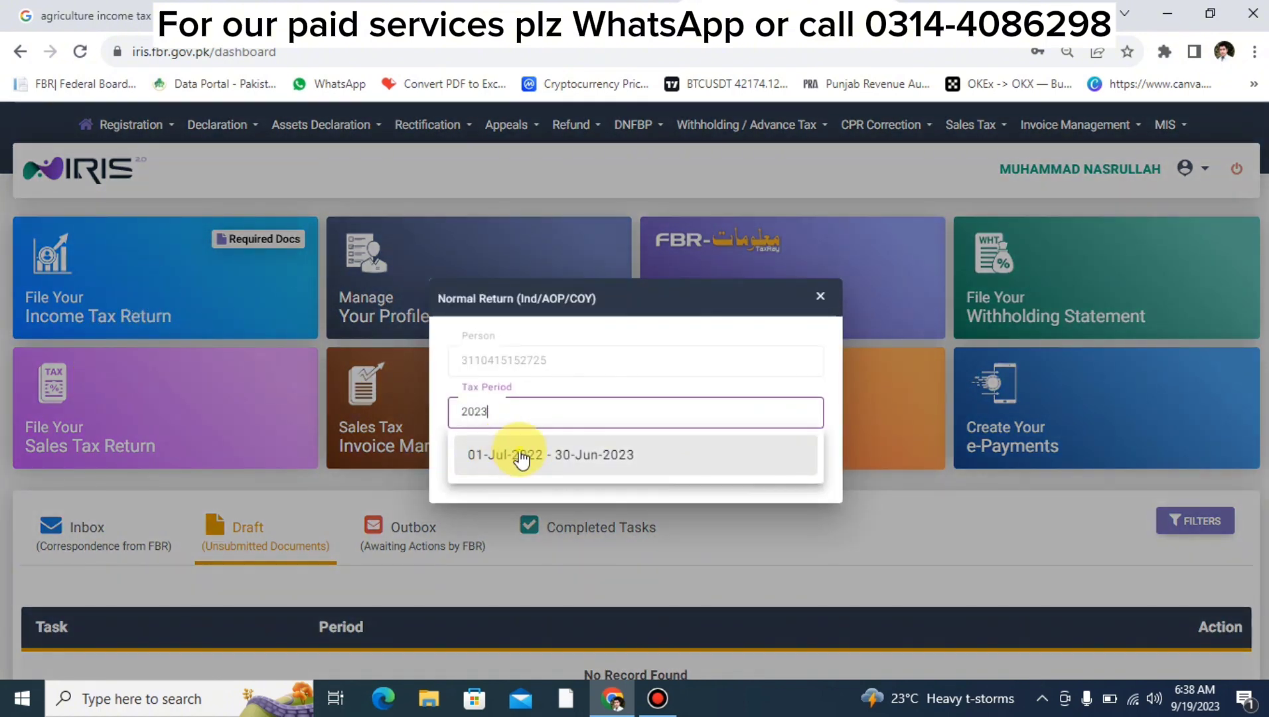
left_click(522, 457)
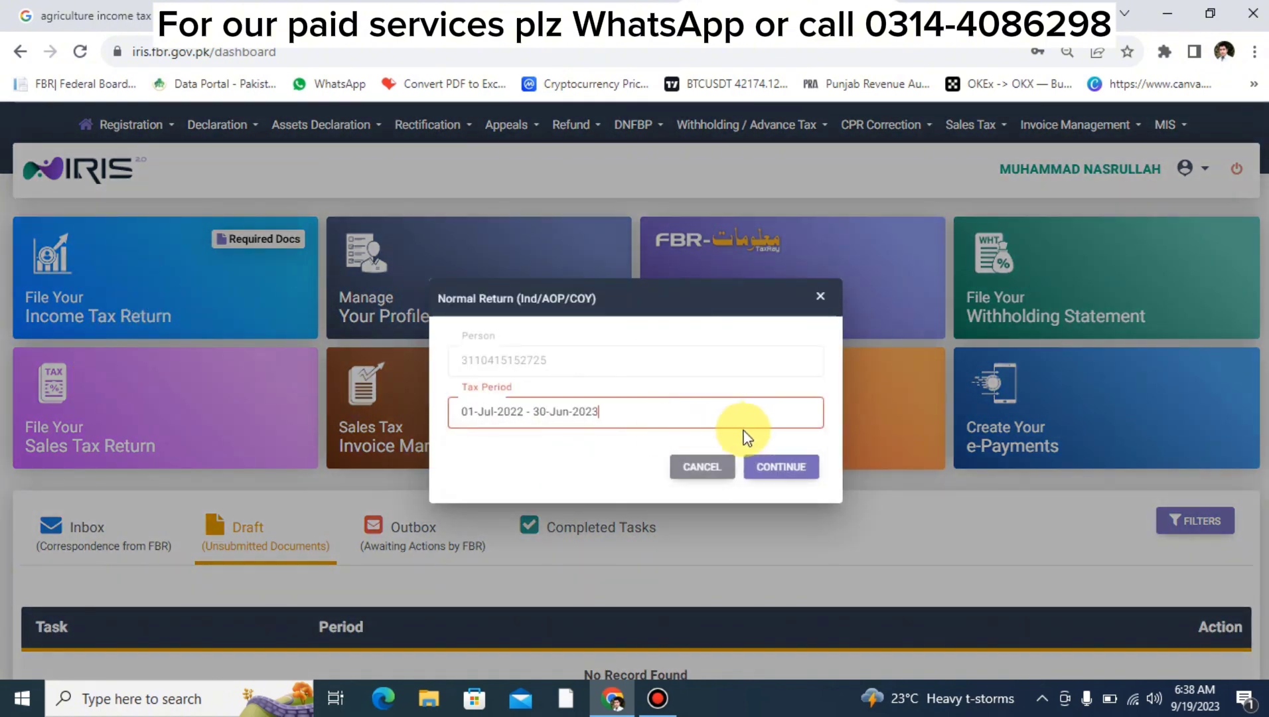
left_click(765, 458)
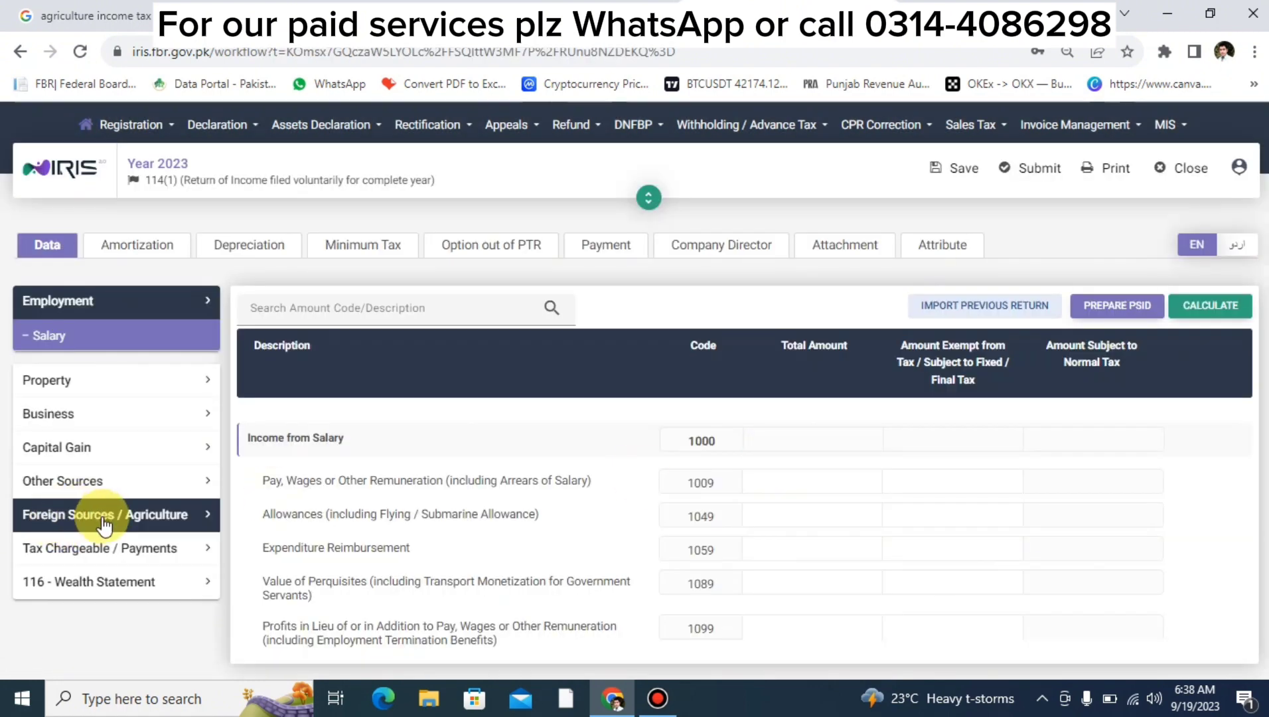
Enter 1,000,000 agriculture income (6100), mark the same 1,000,000 exempt, and recalculate.
left_click(96, 517)
left_click(84, 550)
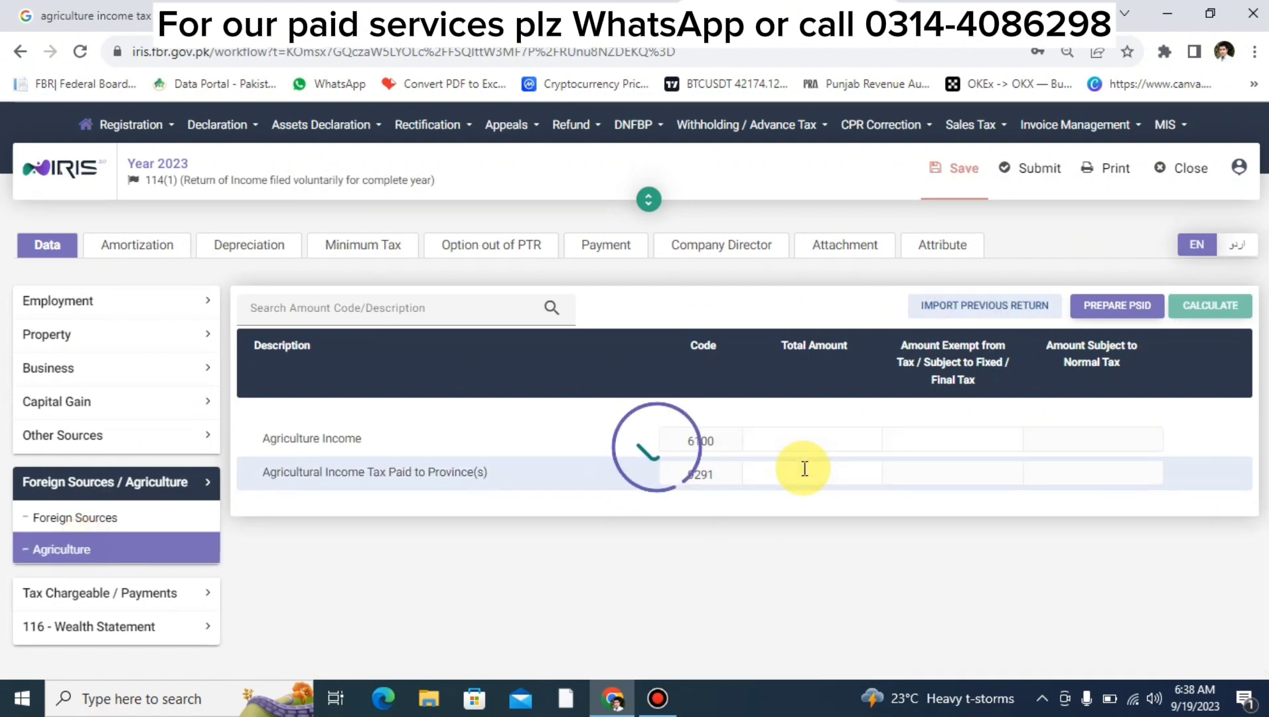
left_click(804, 440)
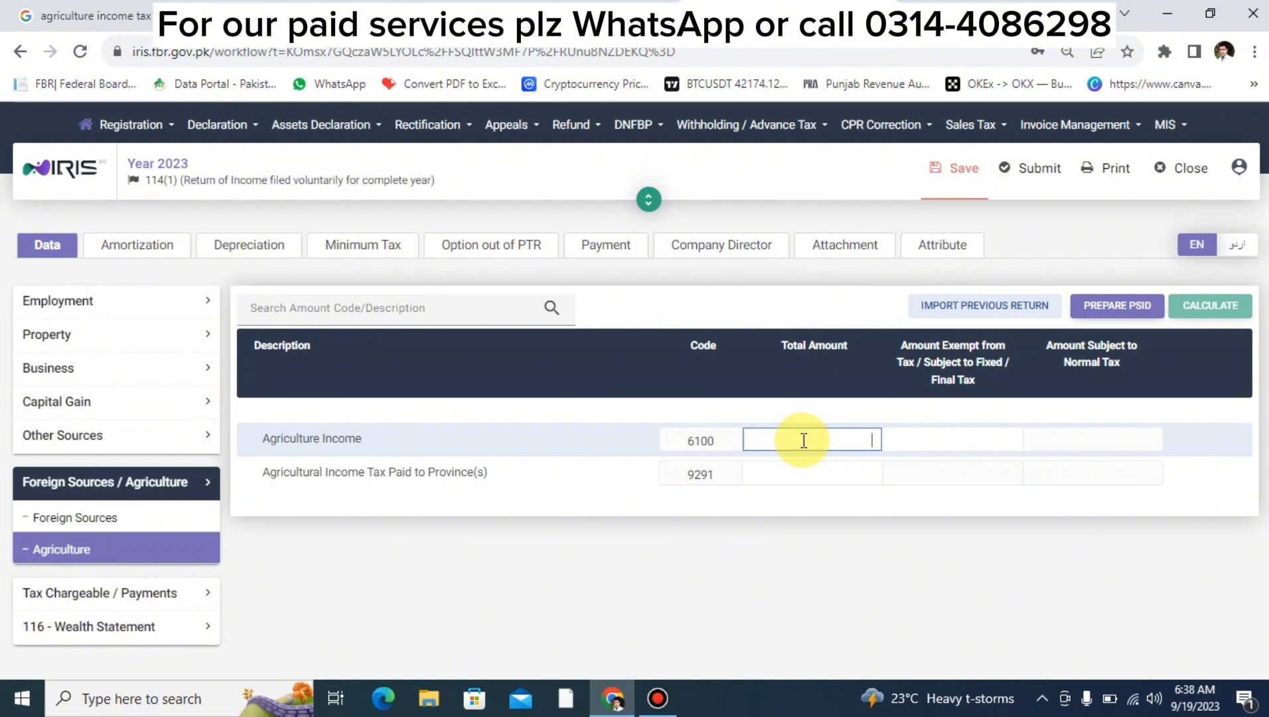
type("1,000,000")
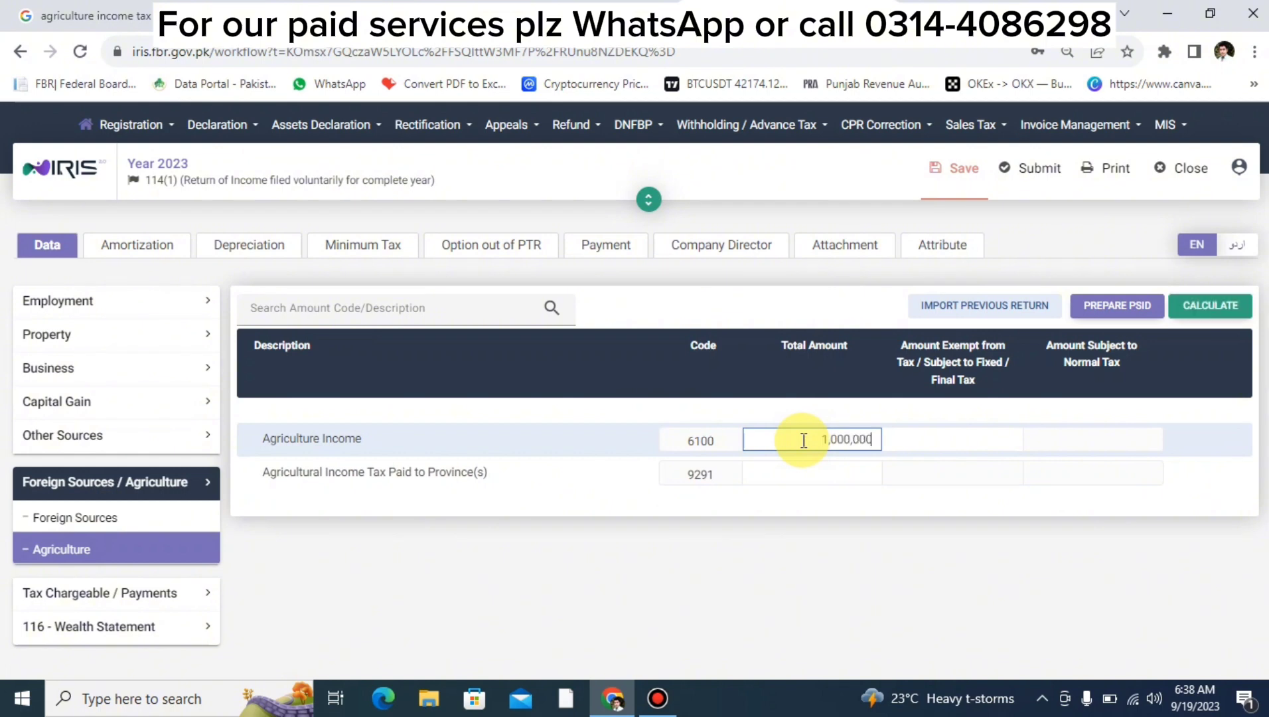
key("ctrl+a")
key("ctrl+c")
key("Tab")
key("ctrl+v")
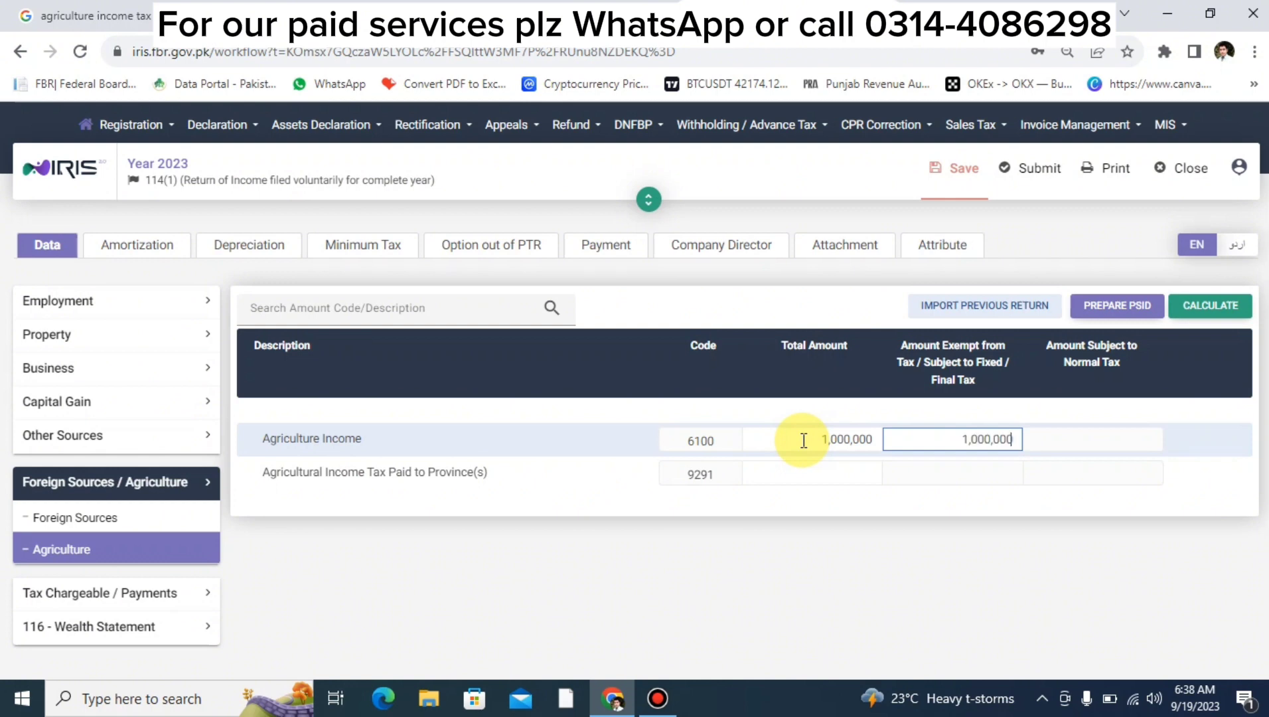
left_click(1210, 307)
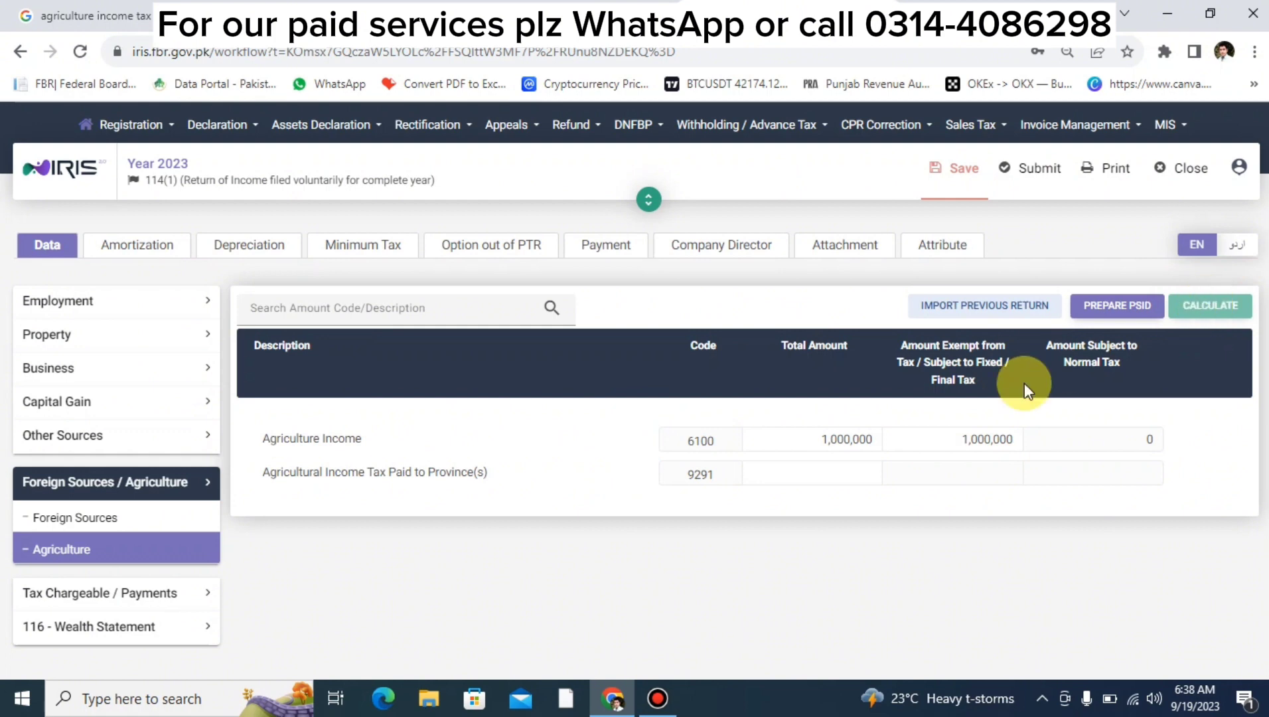
left_click(834, 451)
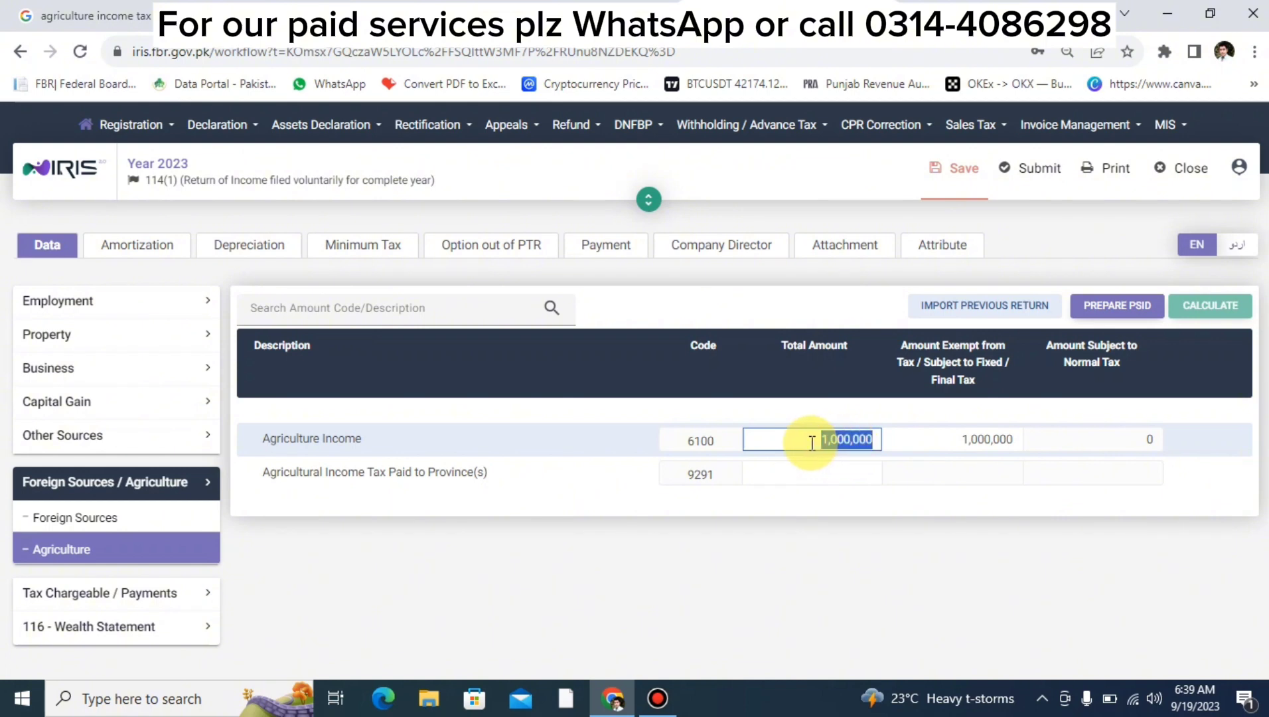
Select the 1,000,000 value in the Agriculture Income Total Amount field.
left_click(813, 444)
double_click(811, 442)
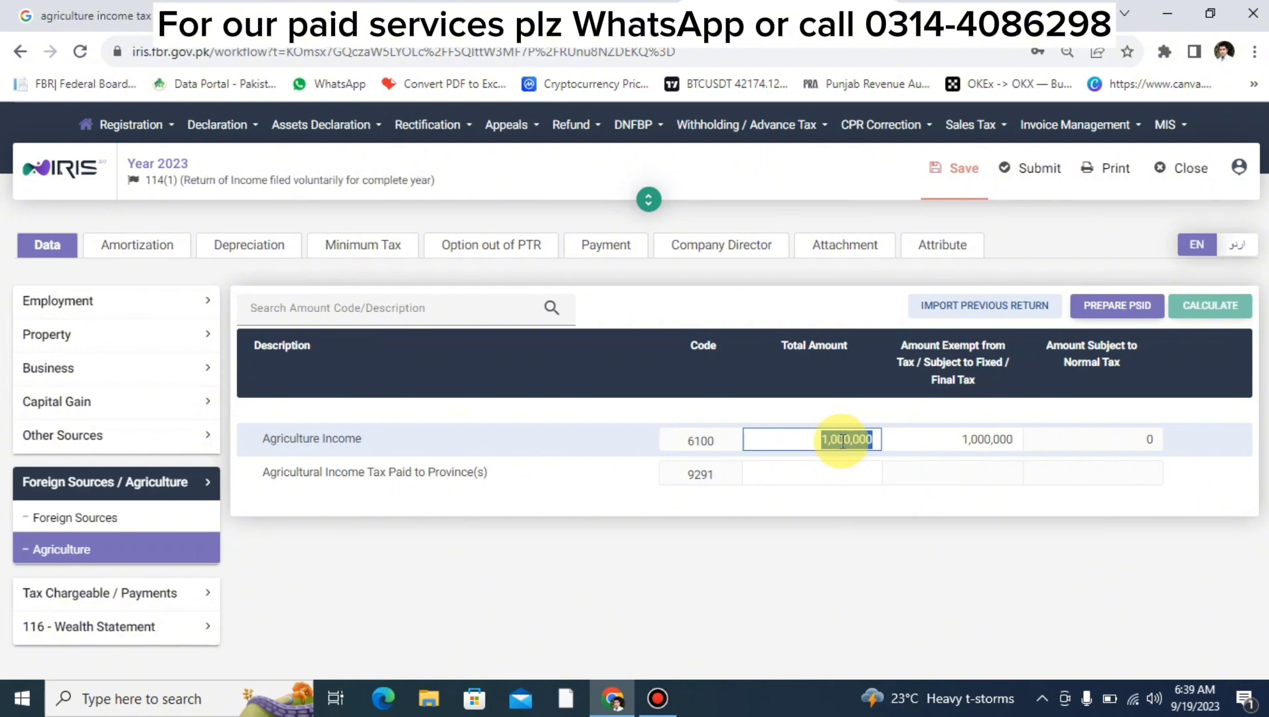
left_click(841, 441)
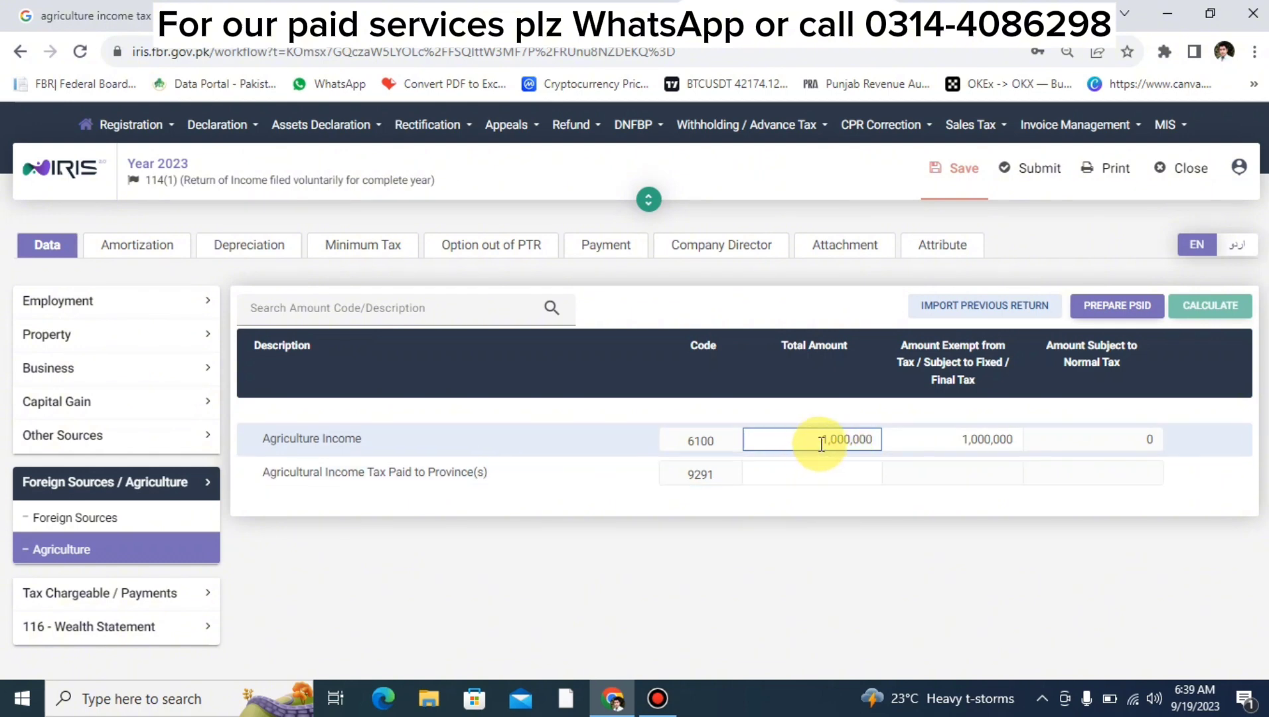
double_click(821, 440)
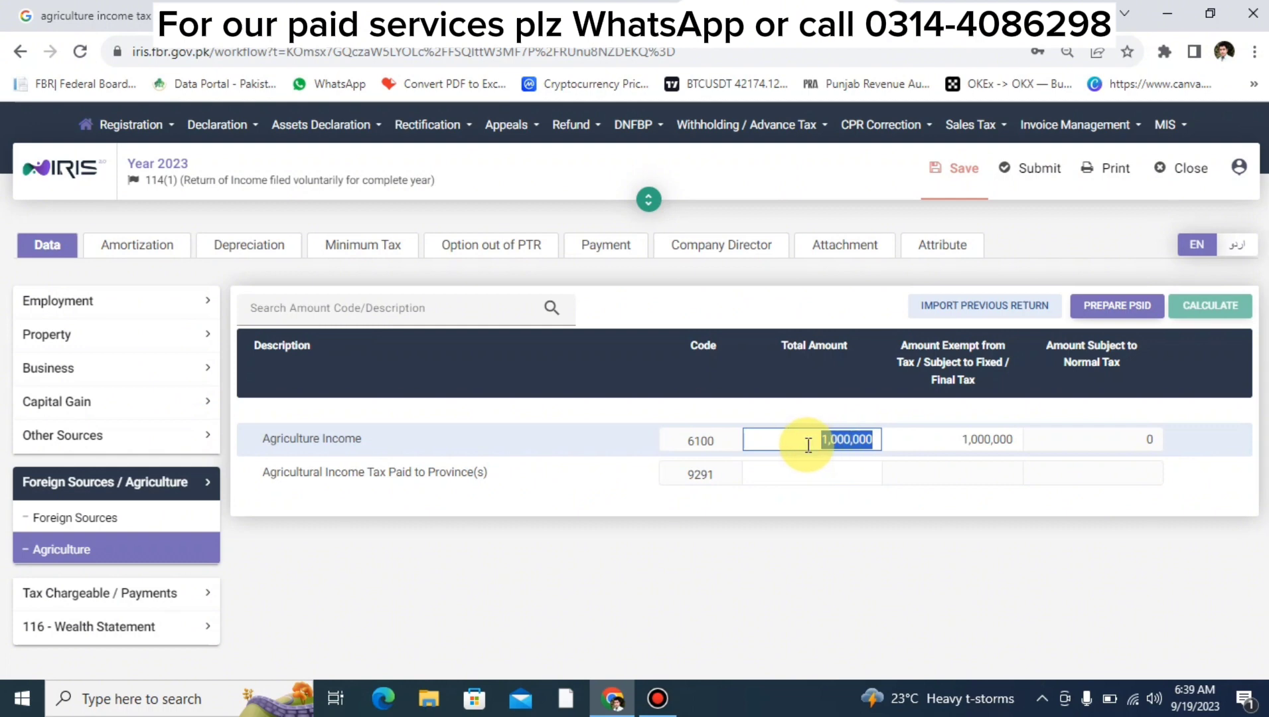
left_click(821, 439)
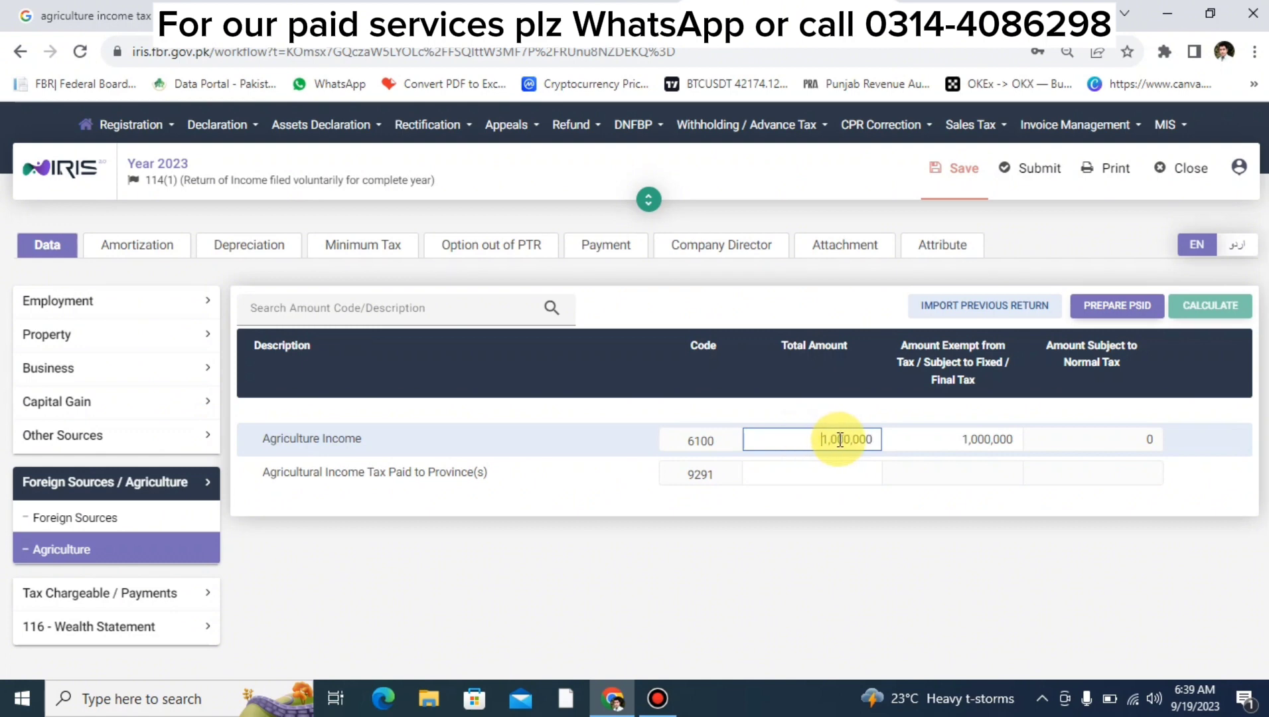
double_click(841, 440)
Enter 1,000,000 as income exempt from tax (7032) in the net assets reconciliation, recalculate and save.
left_click(166, 624)
left_click(135, 581)
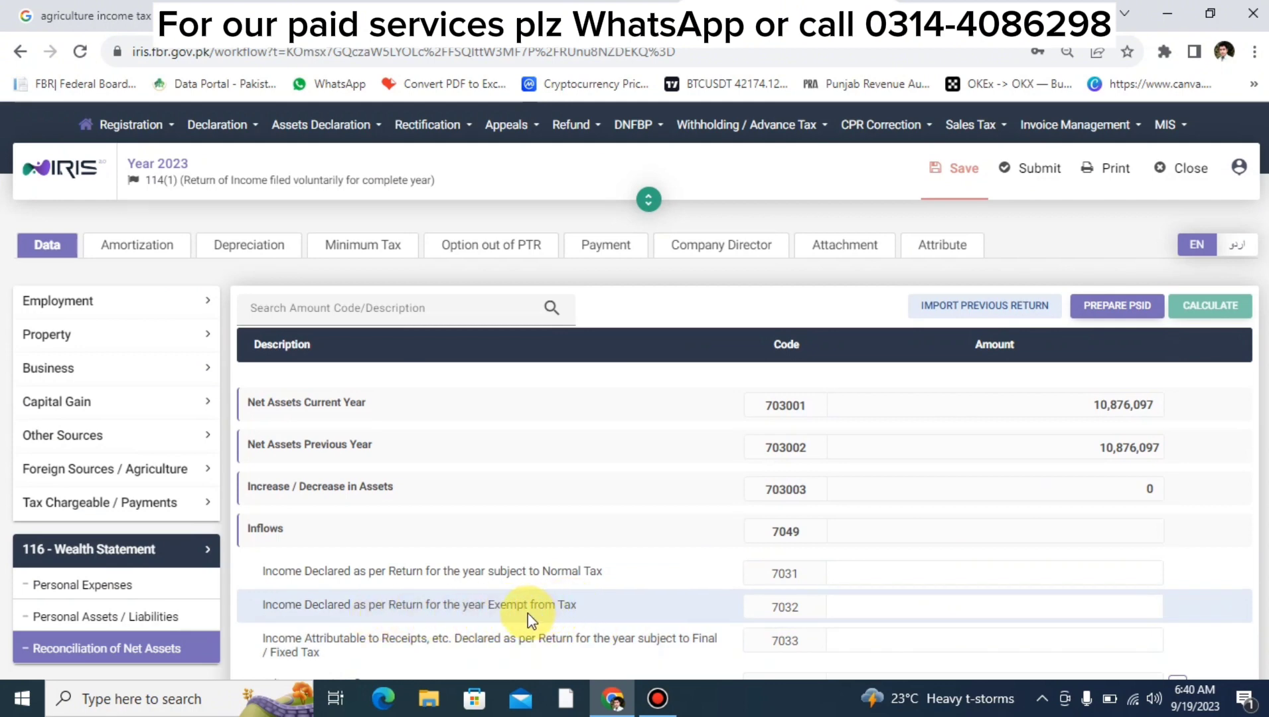
left_click(881, 608)
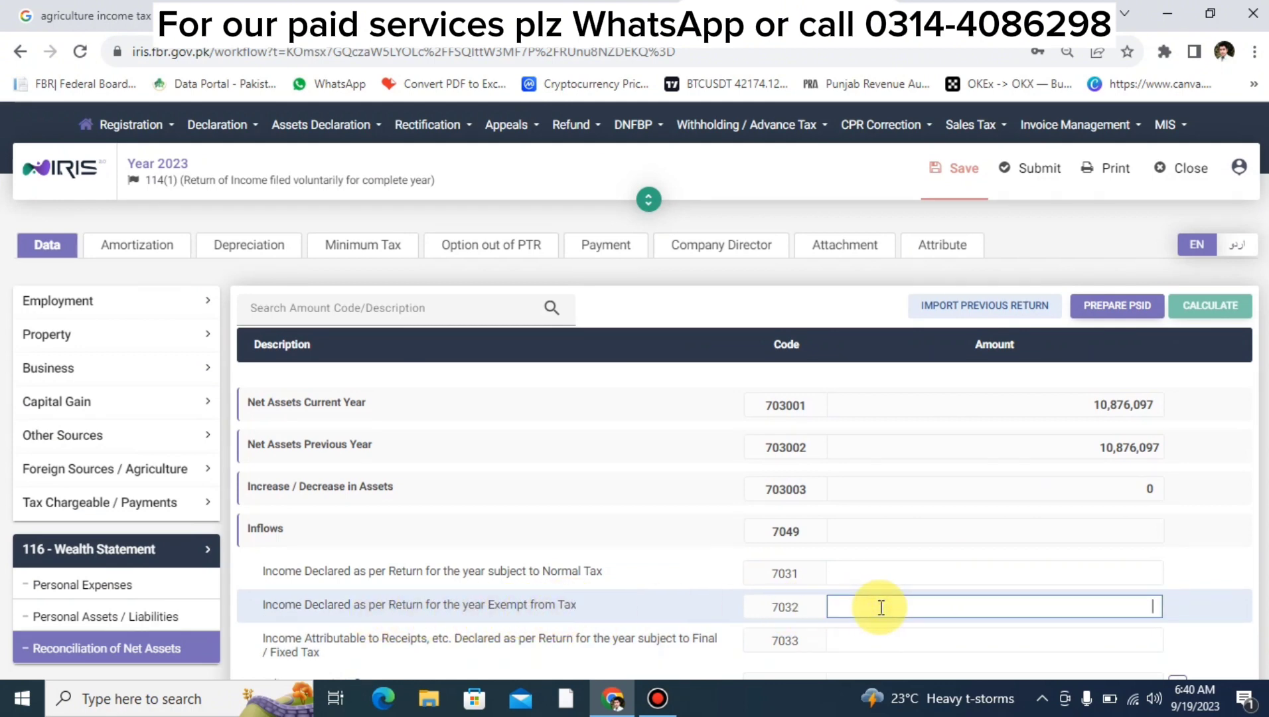
type("1000000")
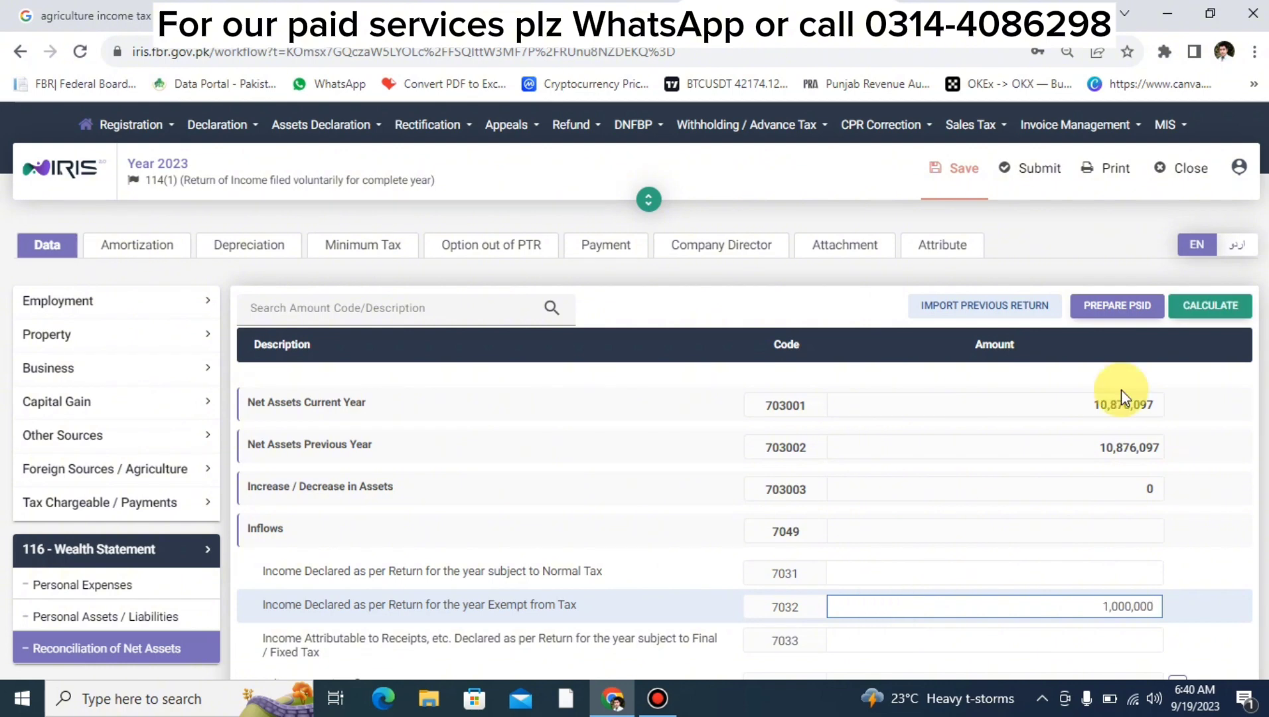
left_click(1180, 311)
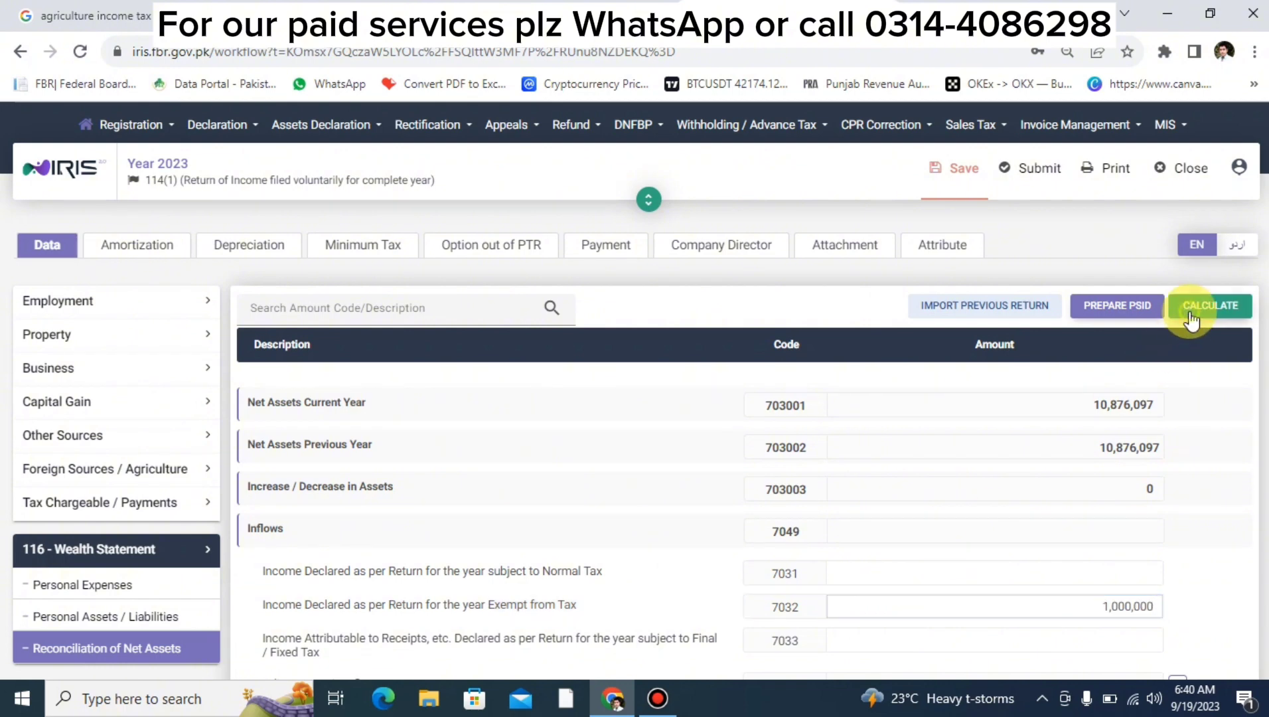
left_click(962, 191)
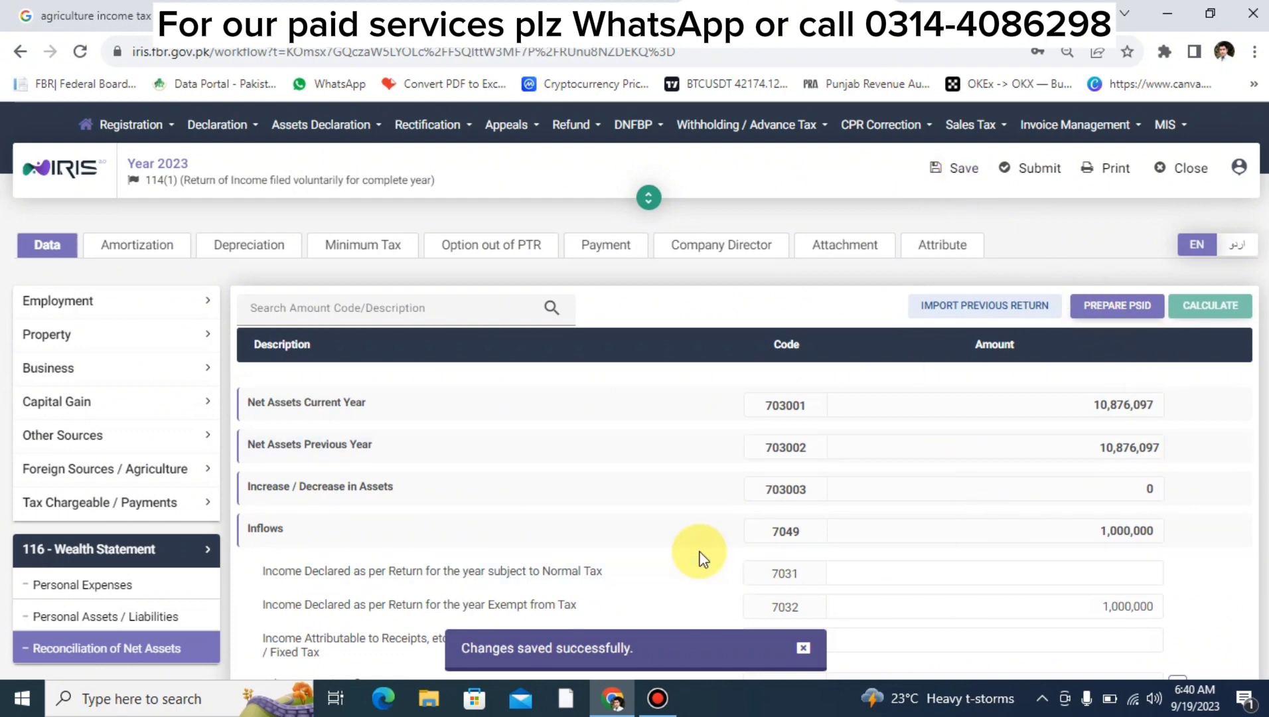
left_click(83, 503)
scroll(97, 519, "down", 4)
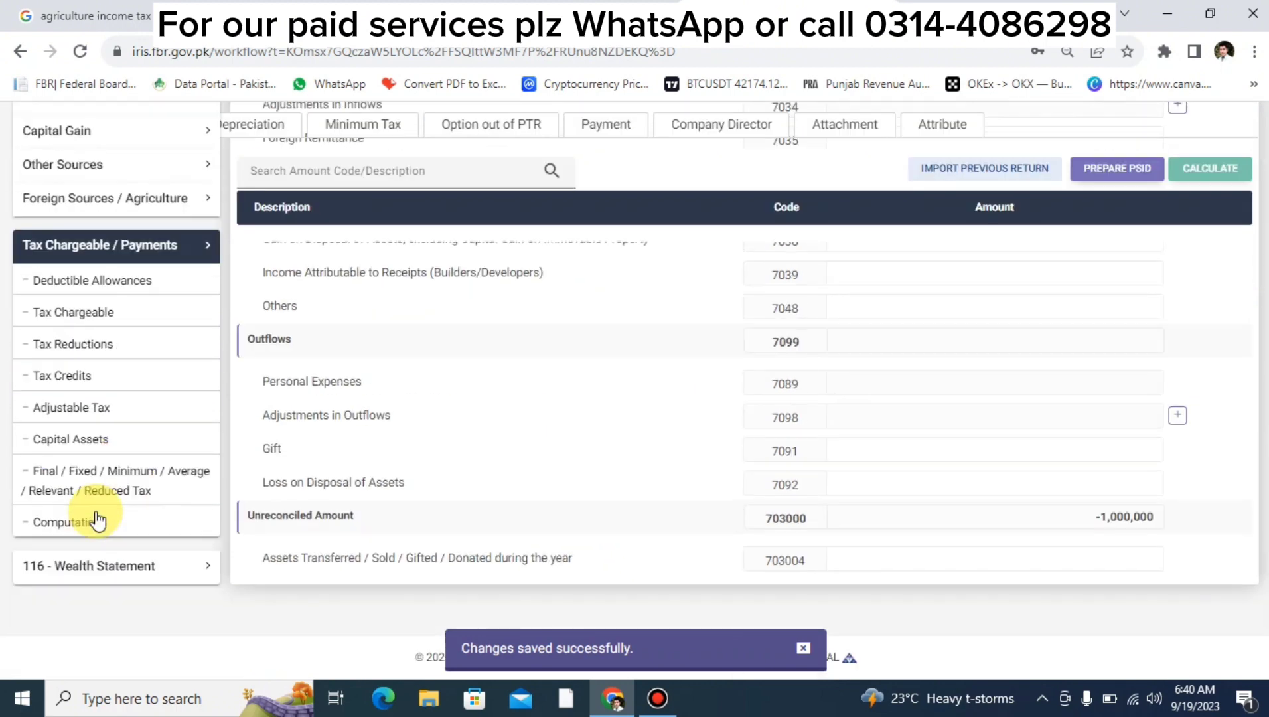
left_click(63, 529)
scroll(774, 494, "up", 6)
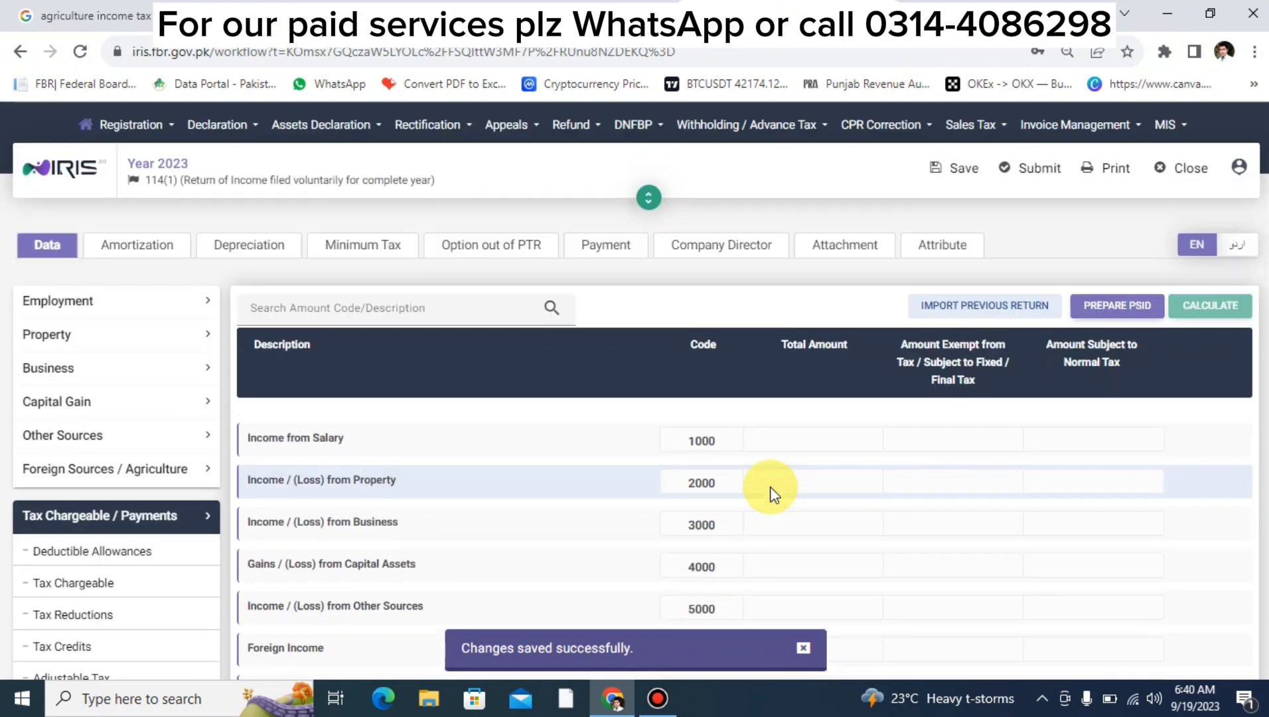
scroll(767, 491, "down", 7)
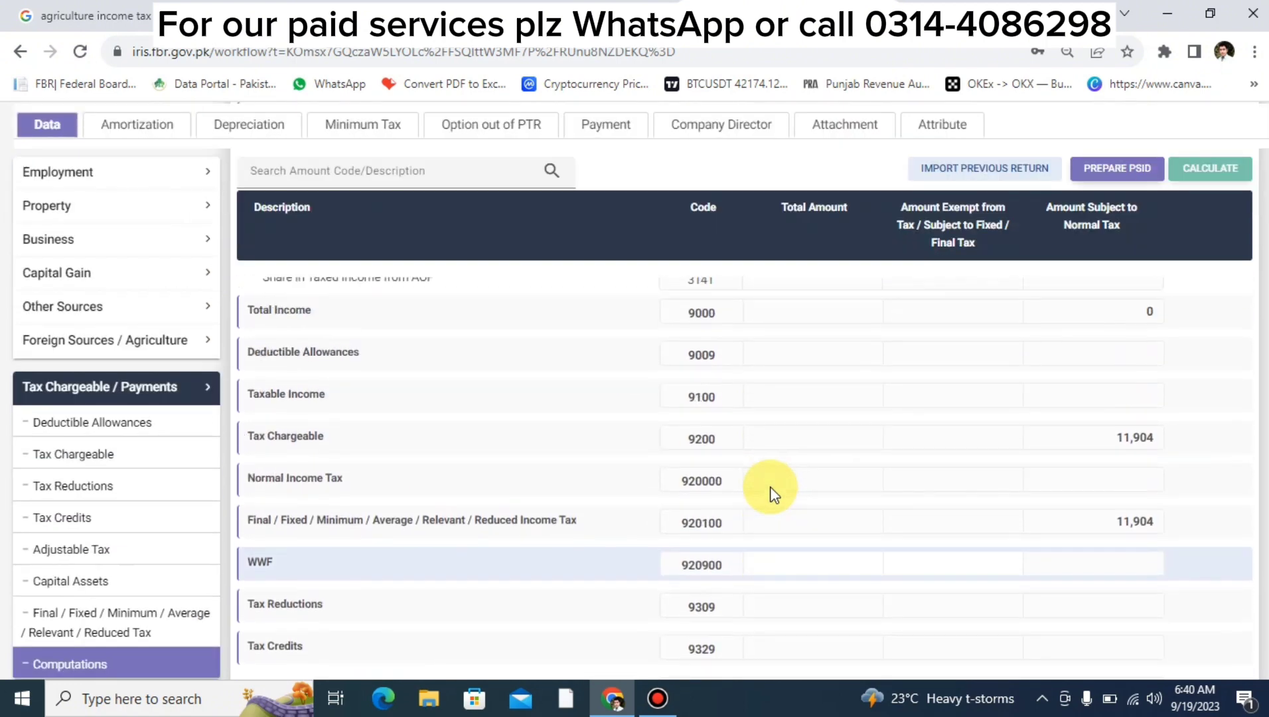
scroll(767, 491, "up", 2)
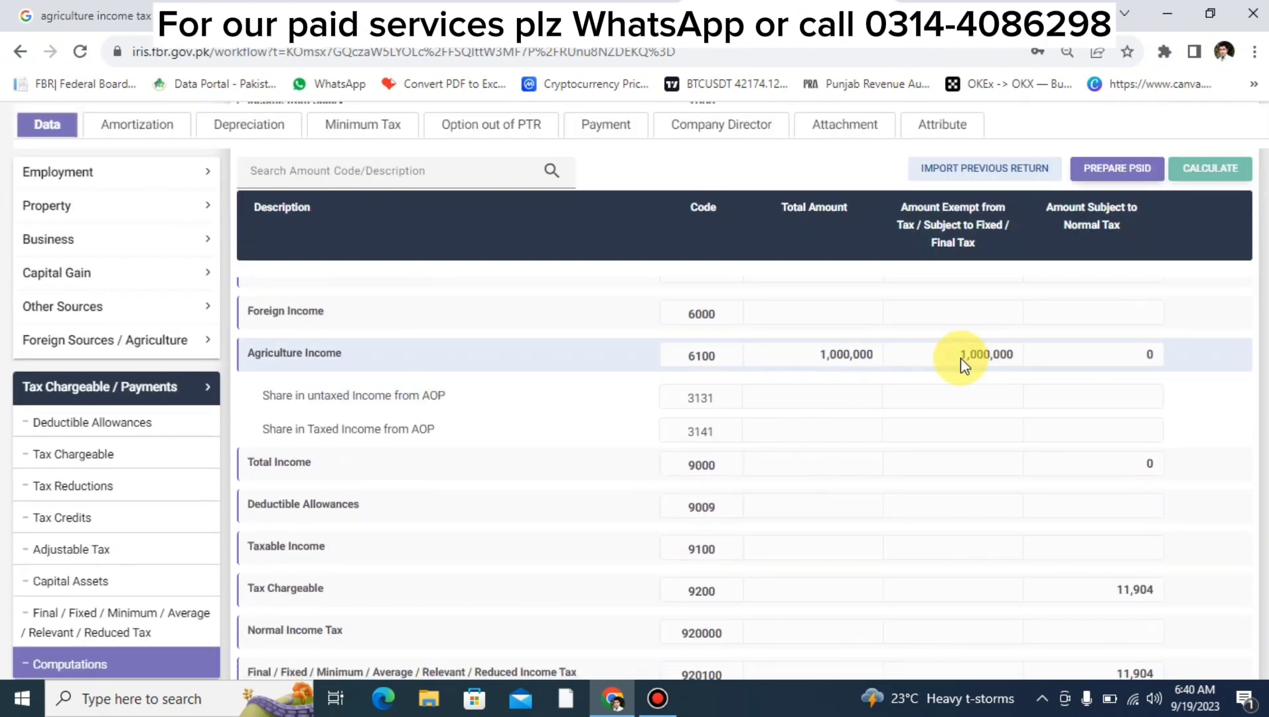
scroll(964, 364, "down", 8)
scroll(964, 363, "up", 5)
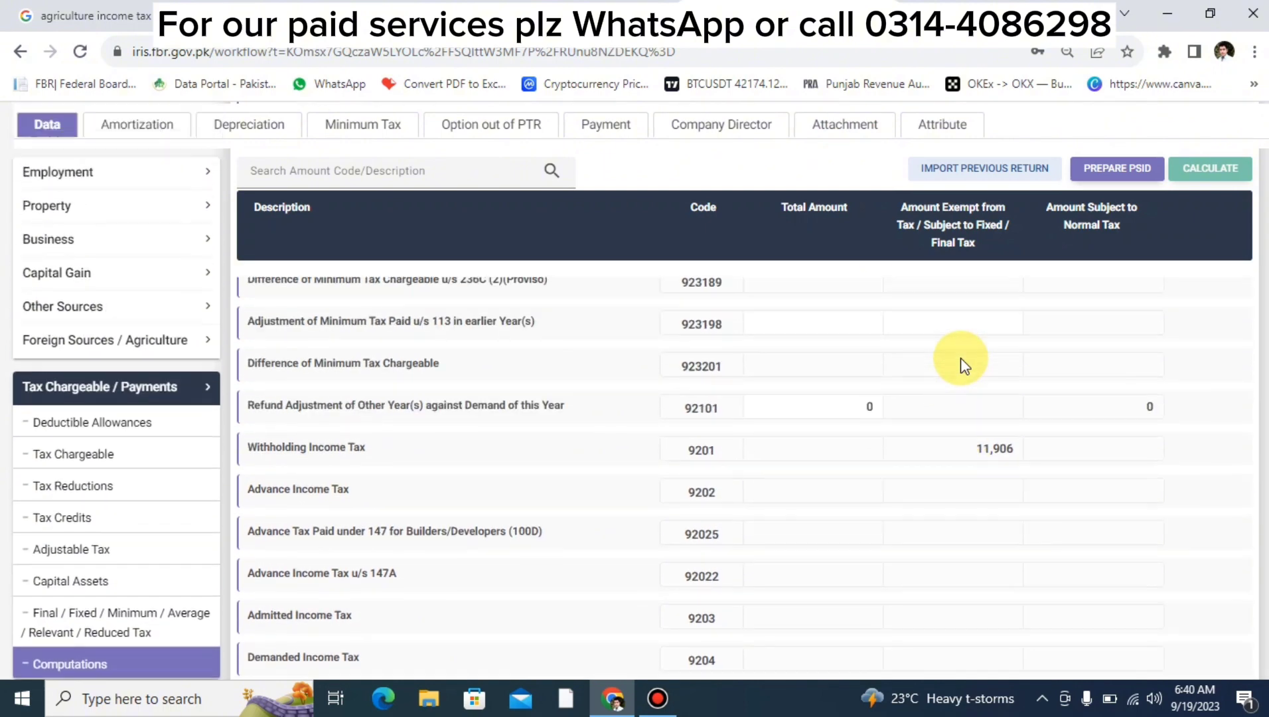
scroll(578, 514, "down", 3)
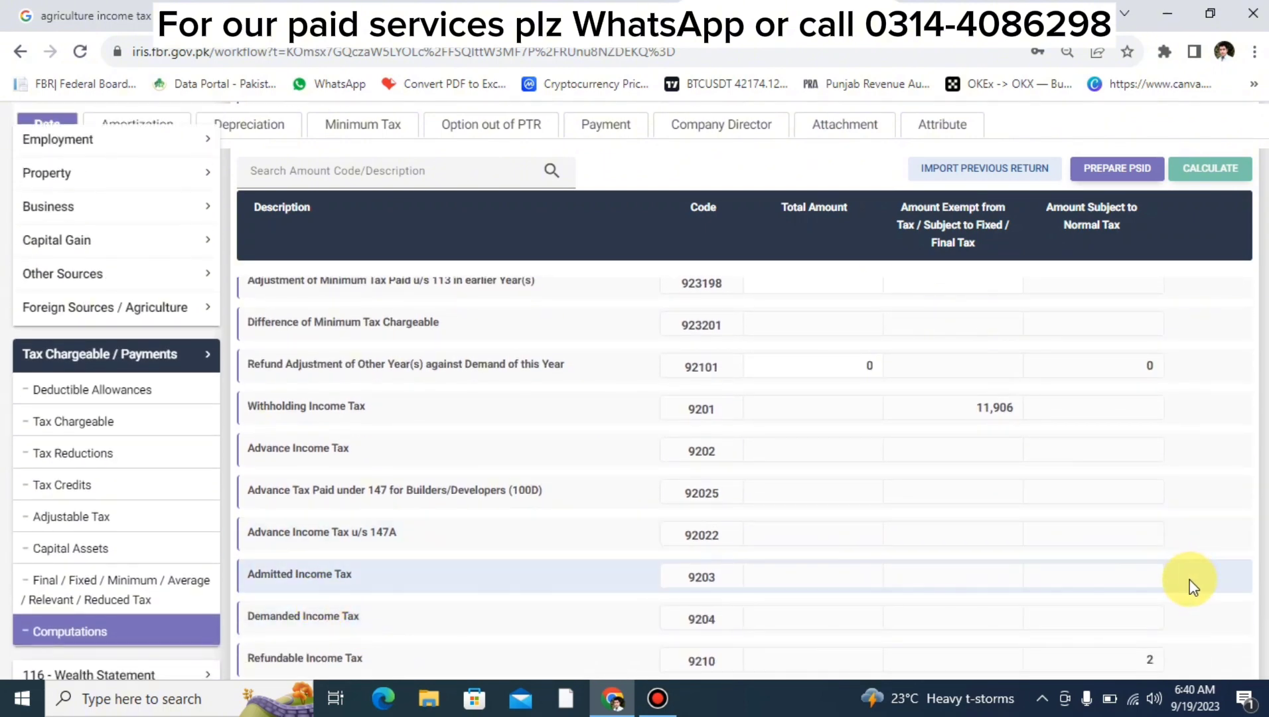
scroll(1190, 579, "down", 2)
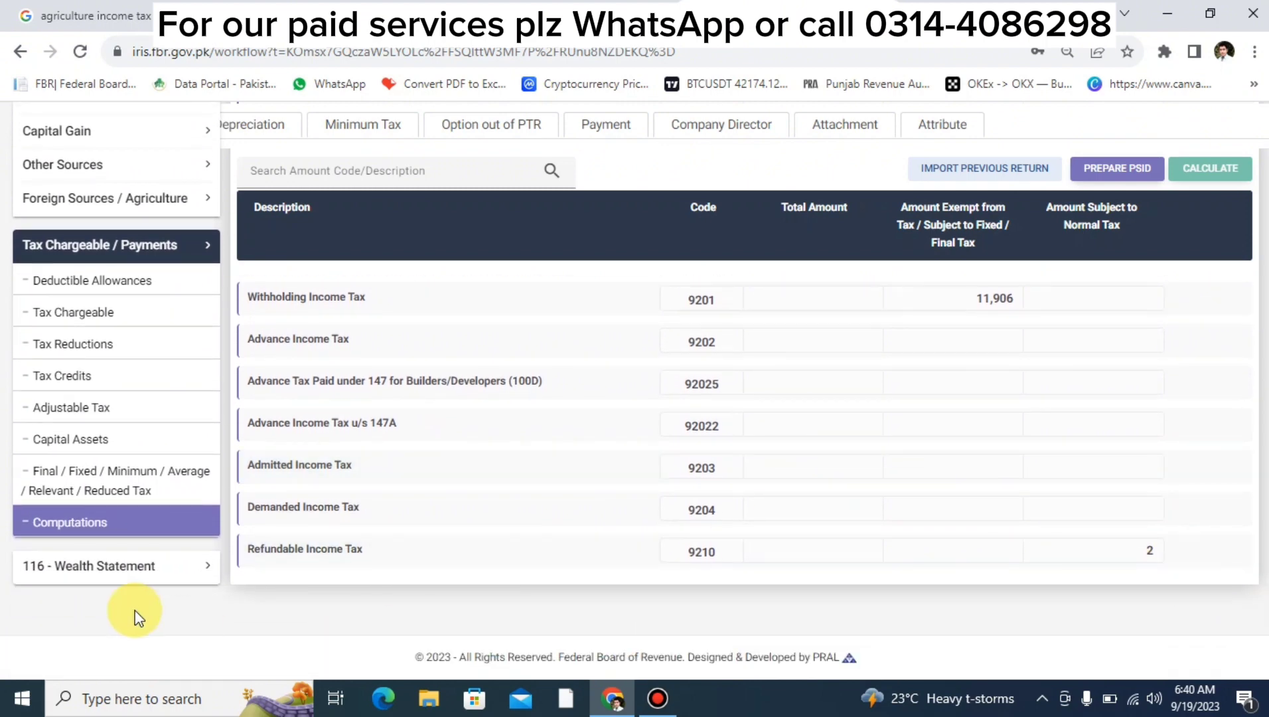
left_click(123, 571)
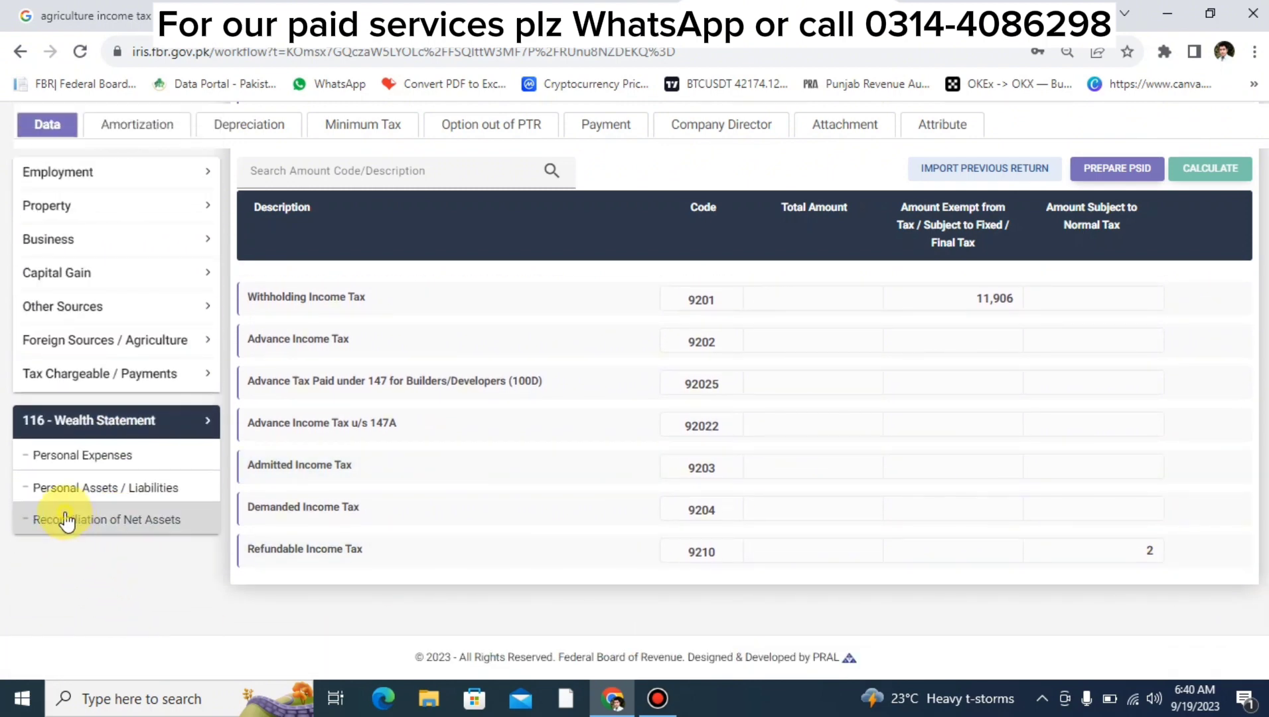
left_click(66, 520)
scroll(1034, 521, "up", 2)
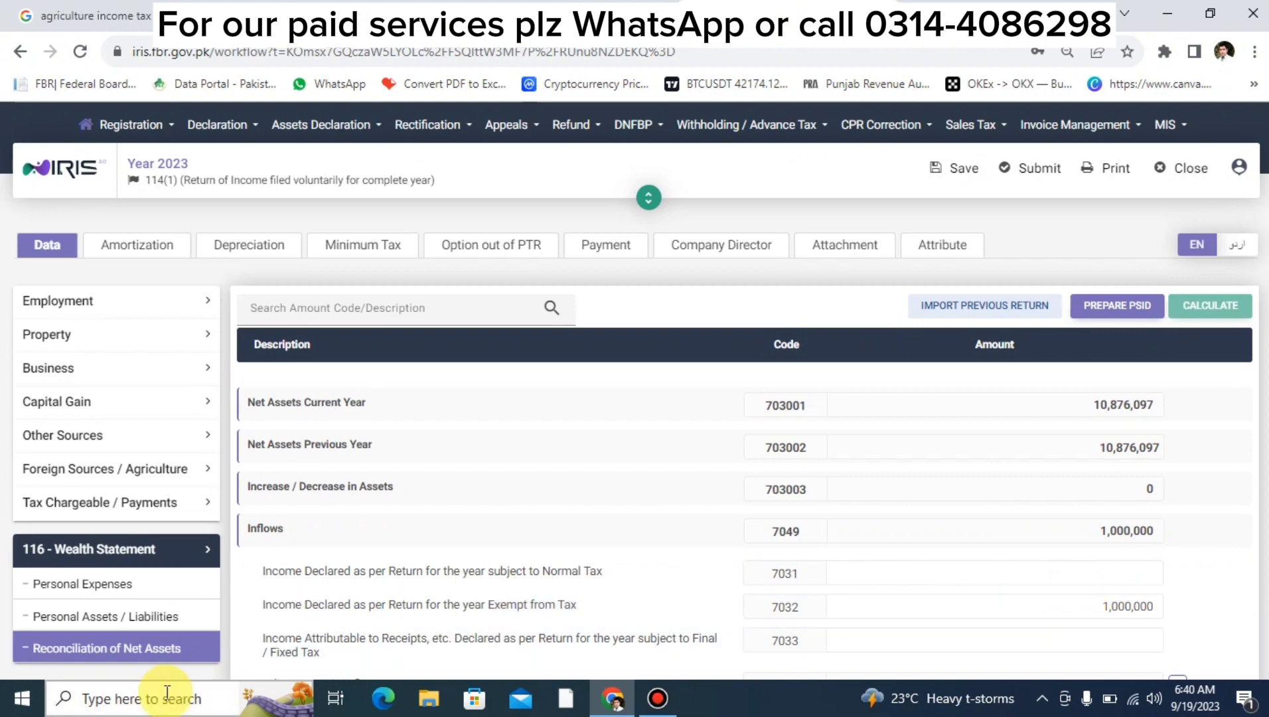
Record 400,000 as other personal/household expenses (7087), recalculate and save the return.
left_click(119, 618)
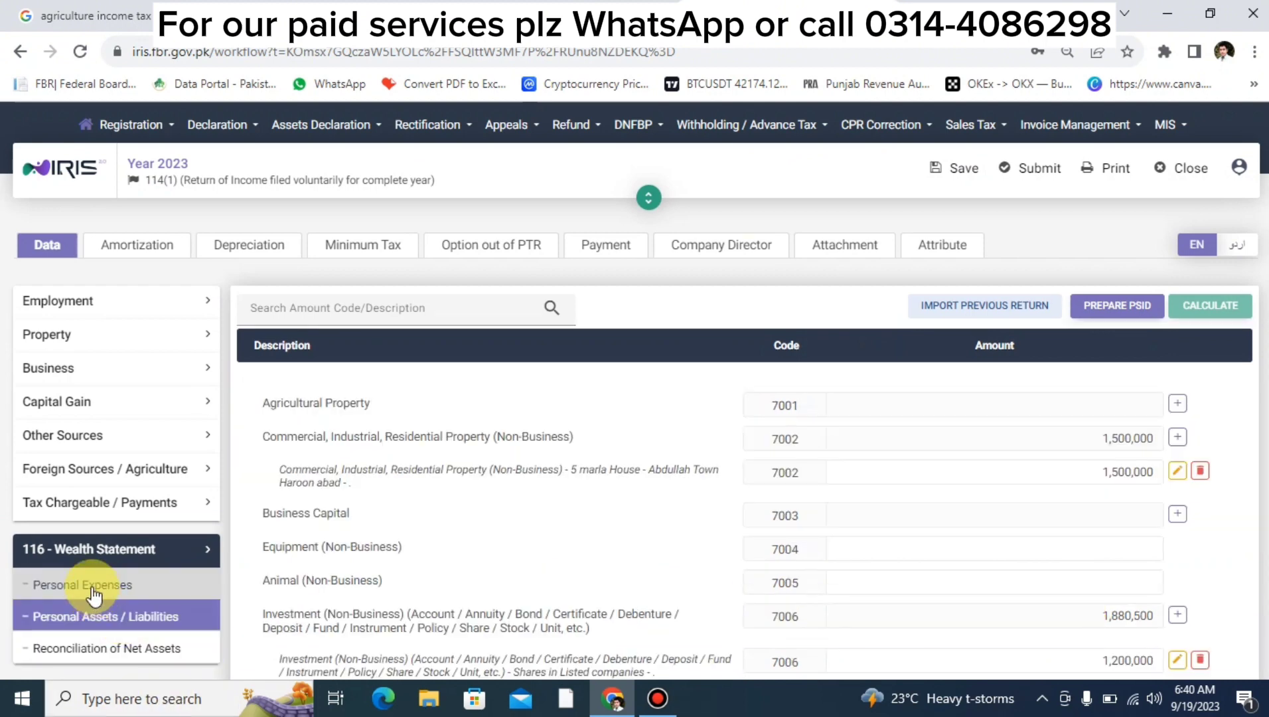
left_click(93, 592)
scroll(1029, 558, "down", 5)
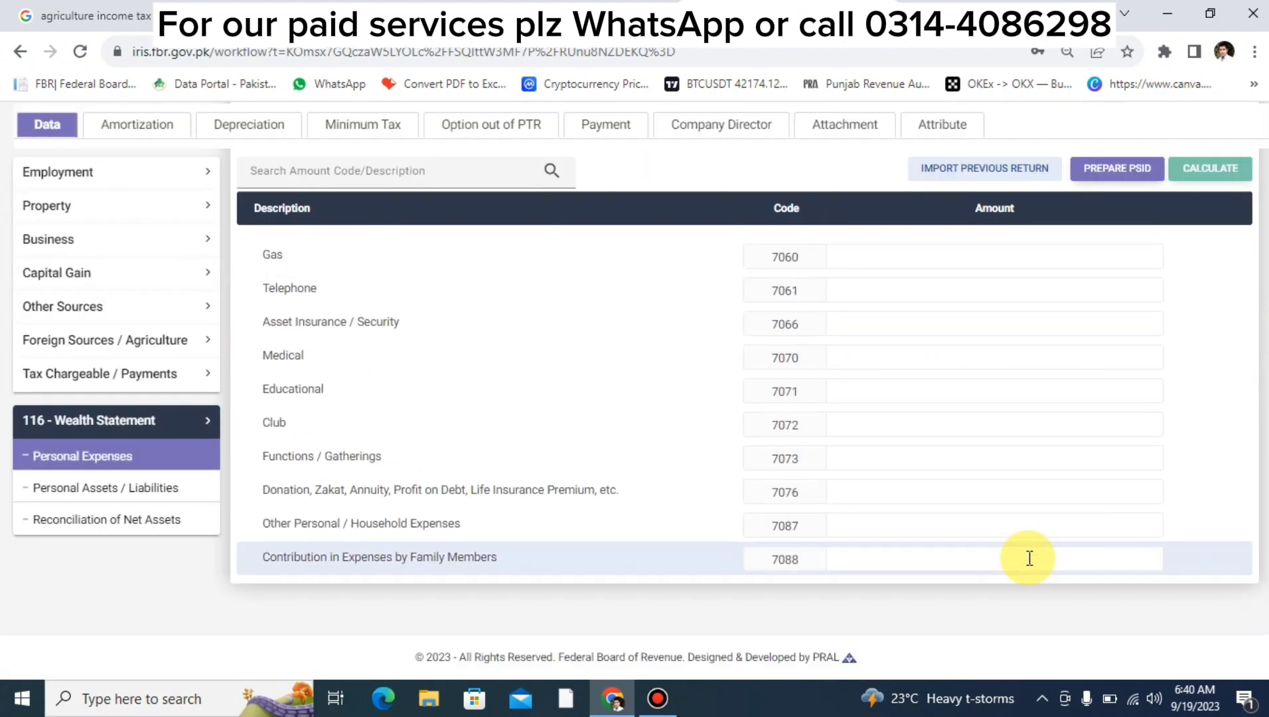
left_click(938, 525)
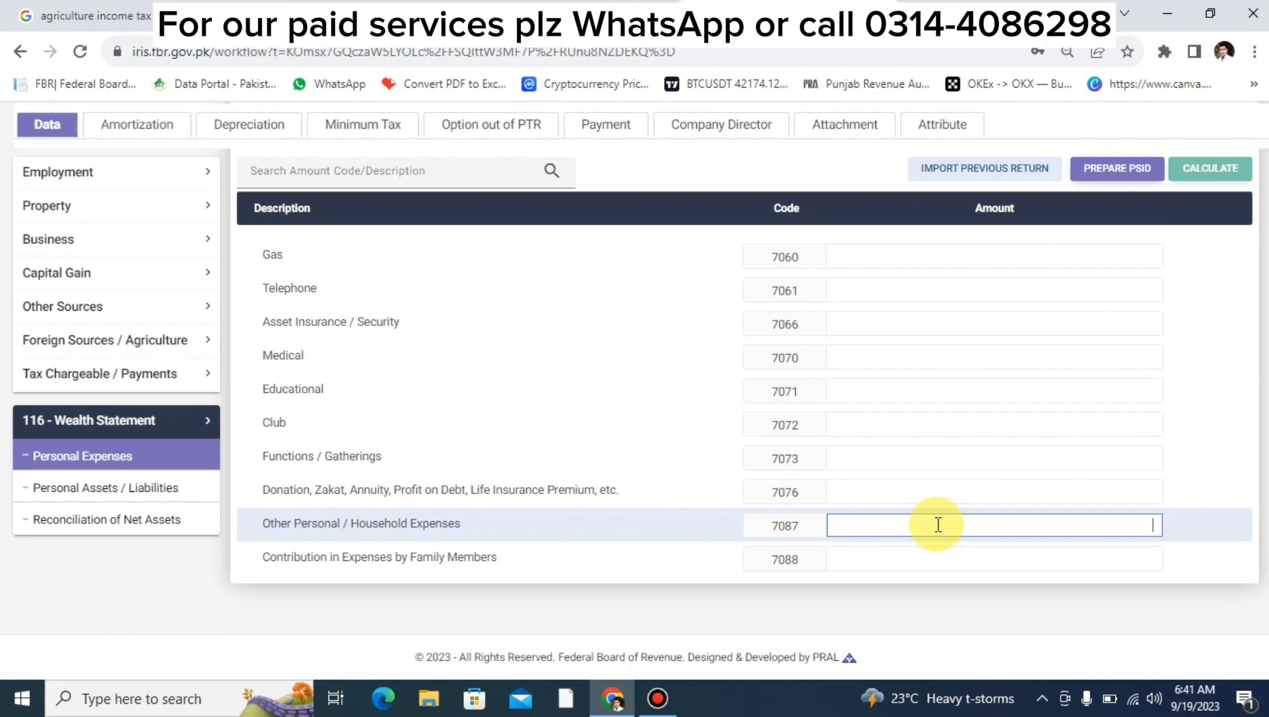
type("4000000")
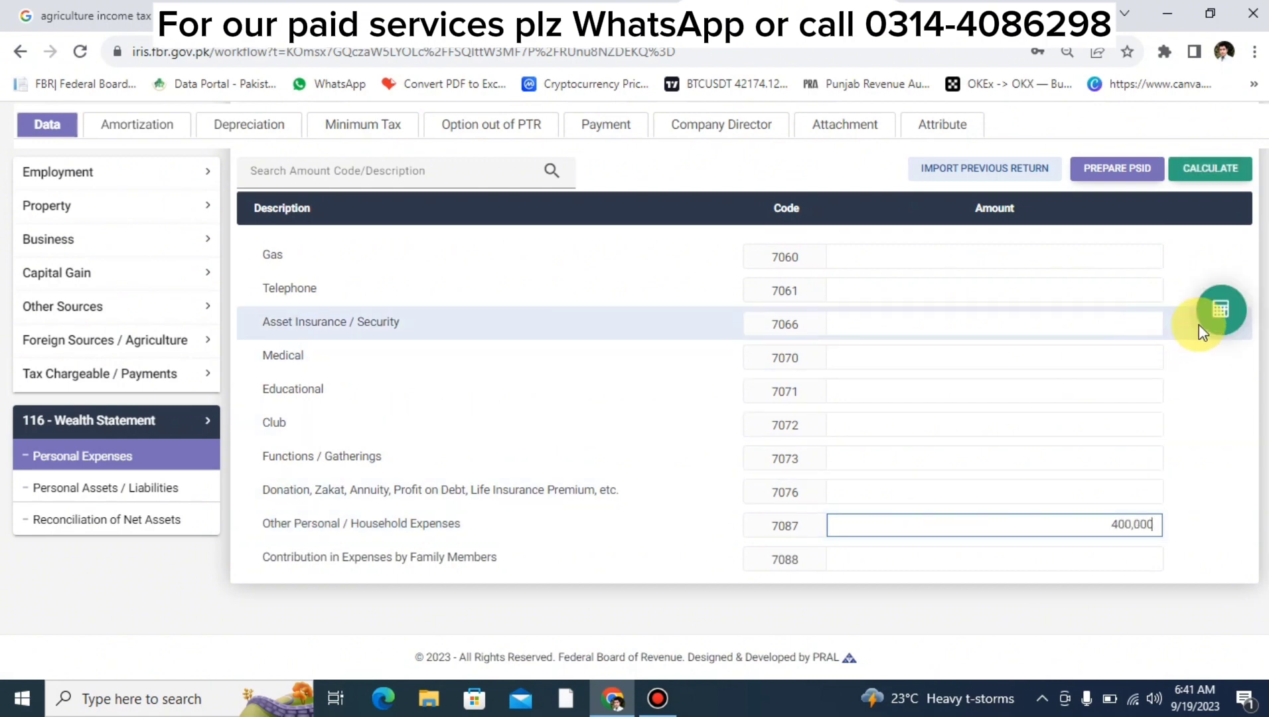
left_click(1220, 309)
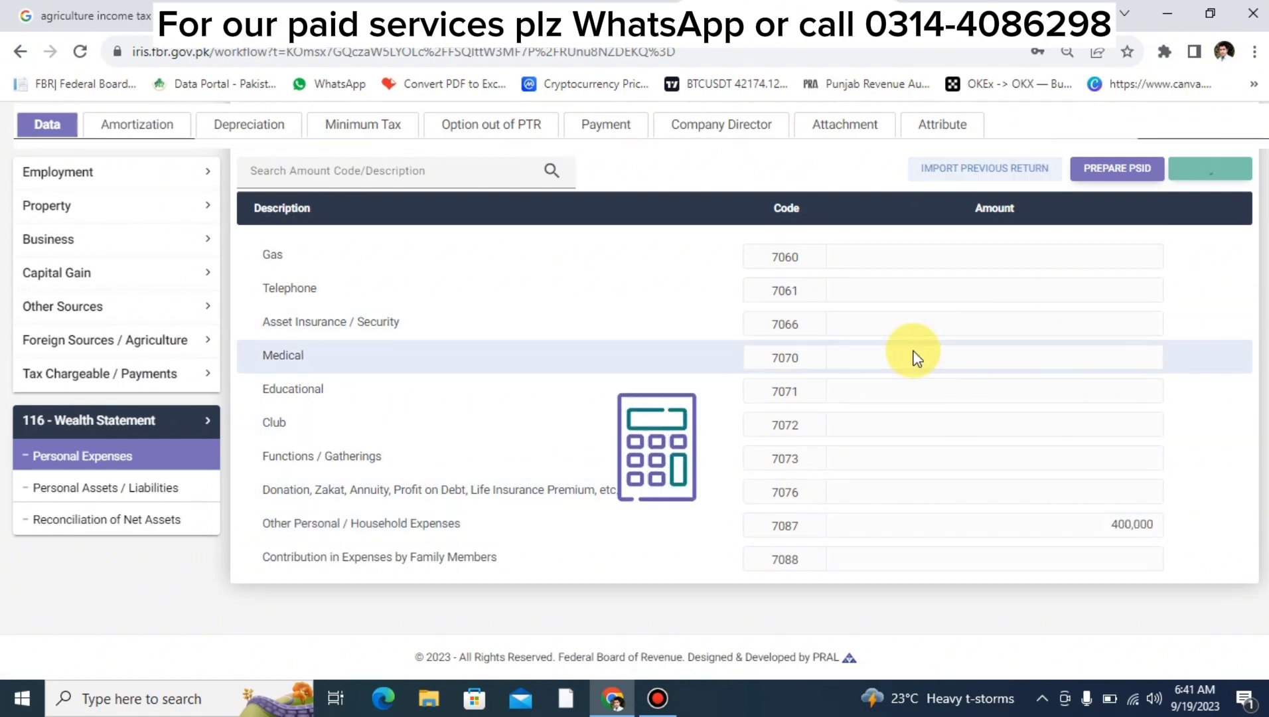
scroll(915, 352, "down", 2)
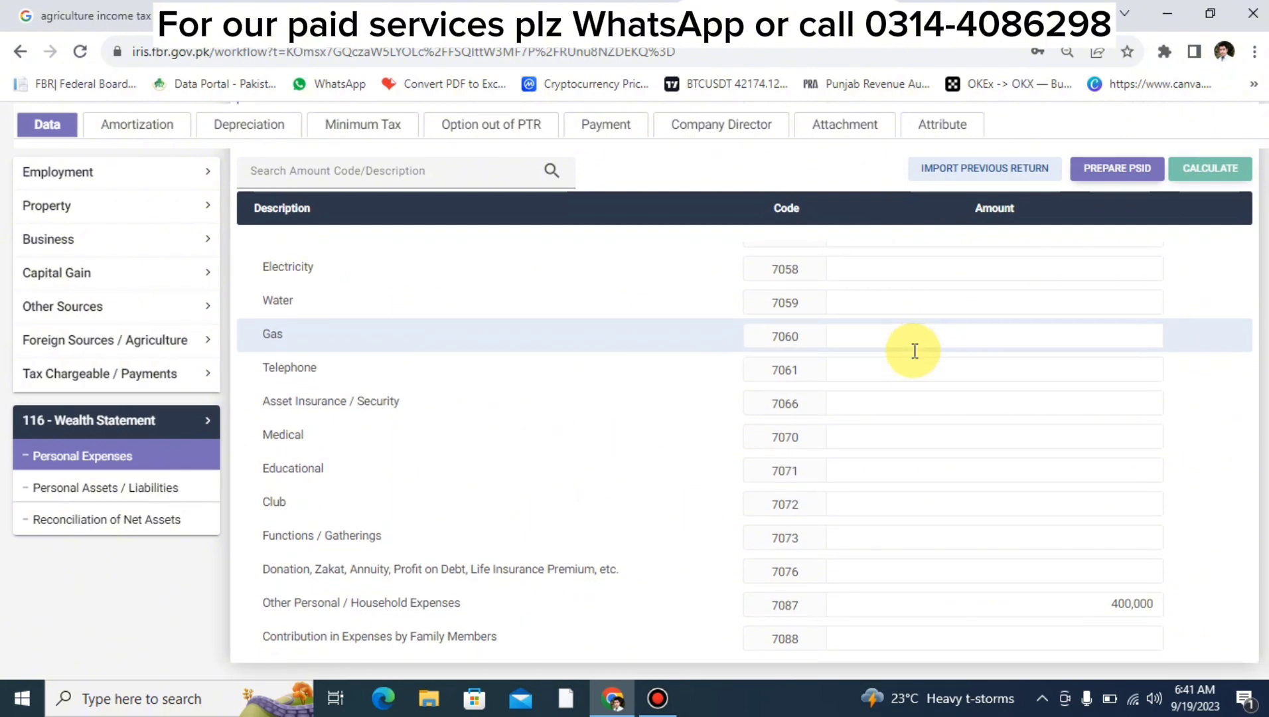
scroll(954, 342, "up", 5)
scroll(949, 342, "up", 1)
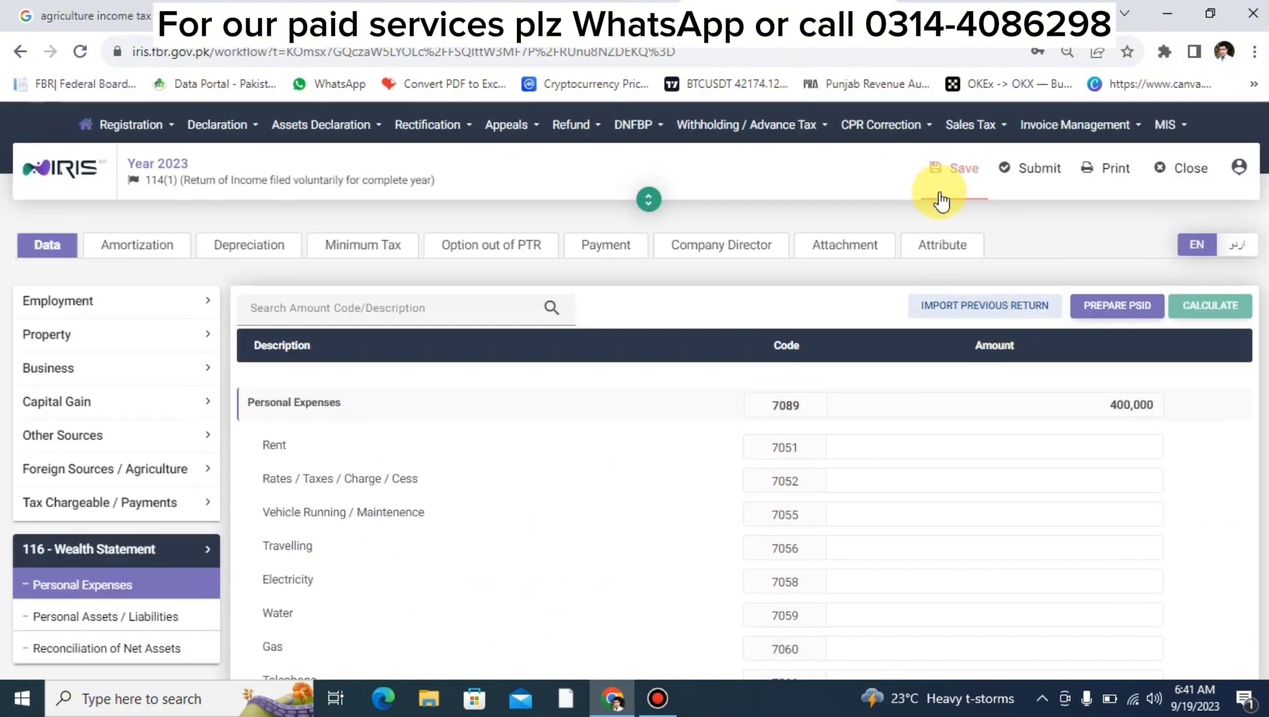
left_click(959, 168)
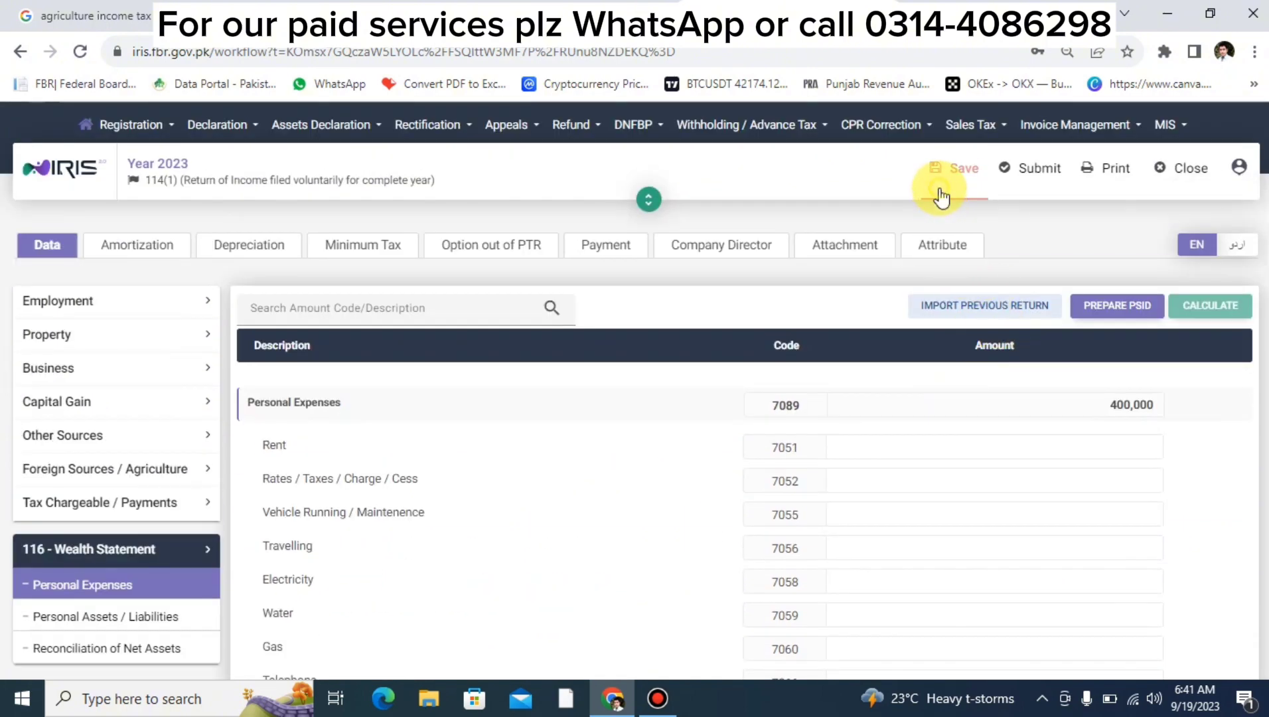
left_click(85, 617)
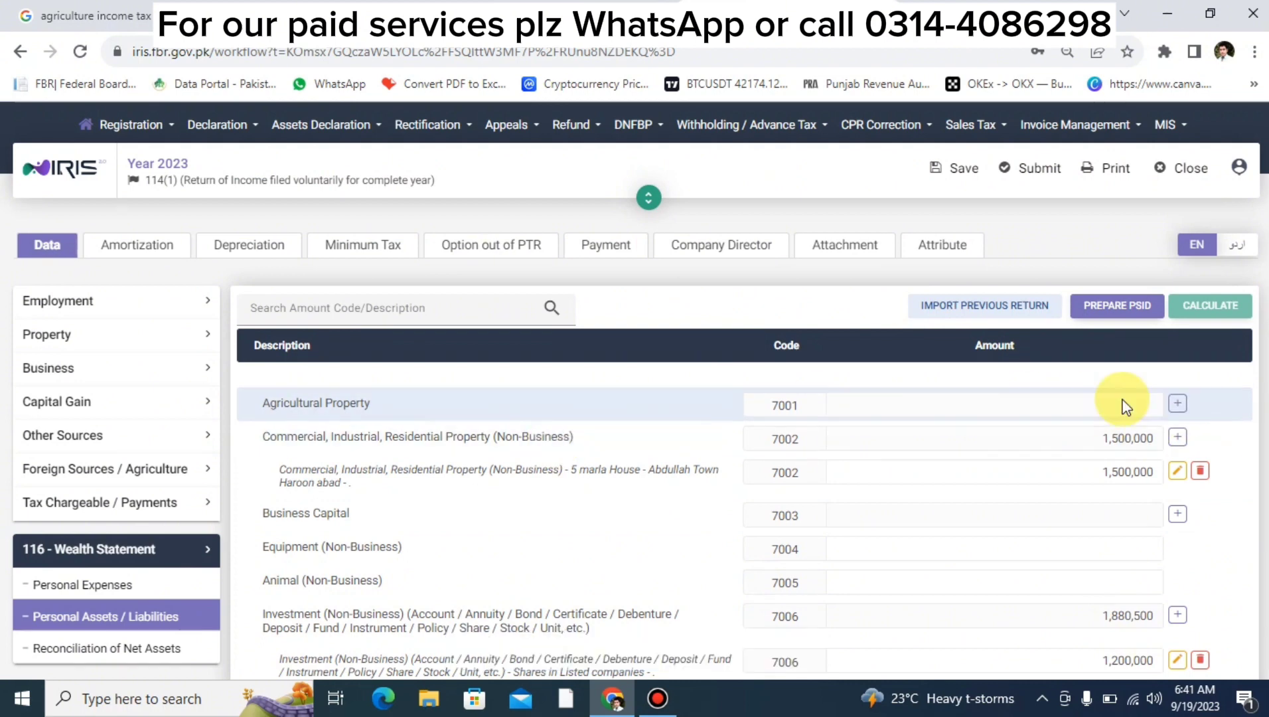
Add an agricultural property entry for 10 acre land at chak no 250 lahore.
left_click(1177, 405)
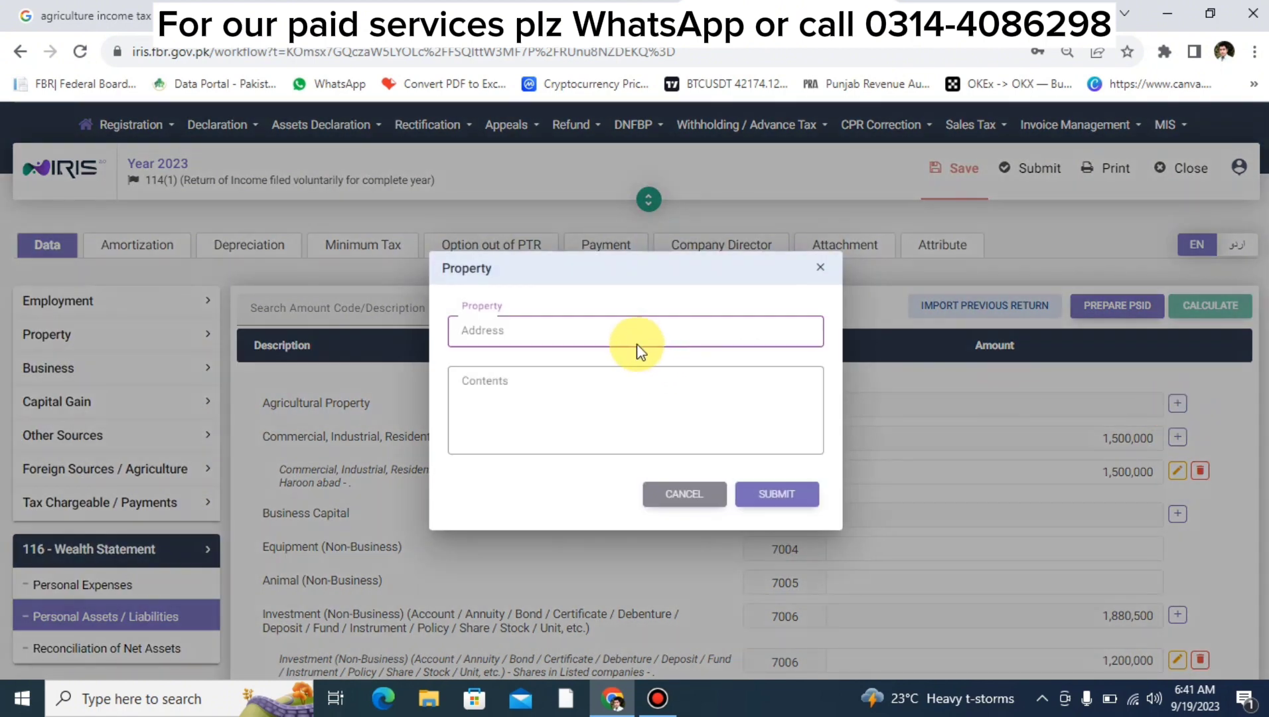
type("d")
key("BackSpace")
type("10 a")
type("cr land")
key("Tab")
type("chak ")
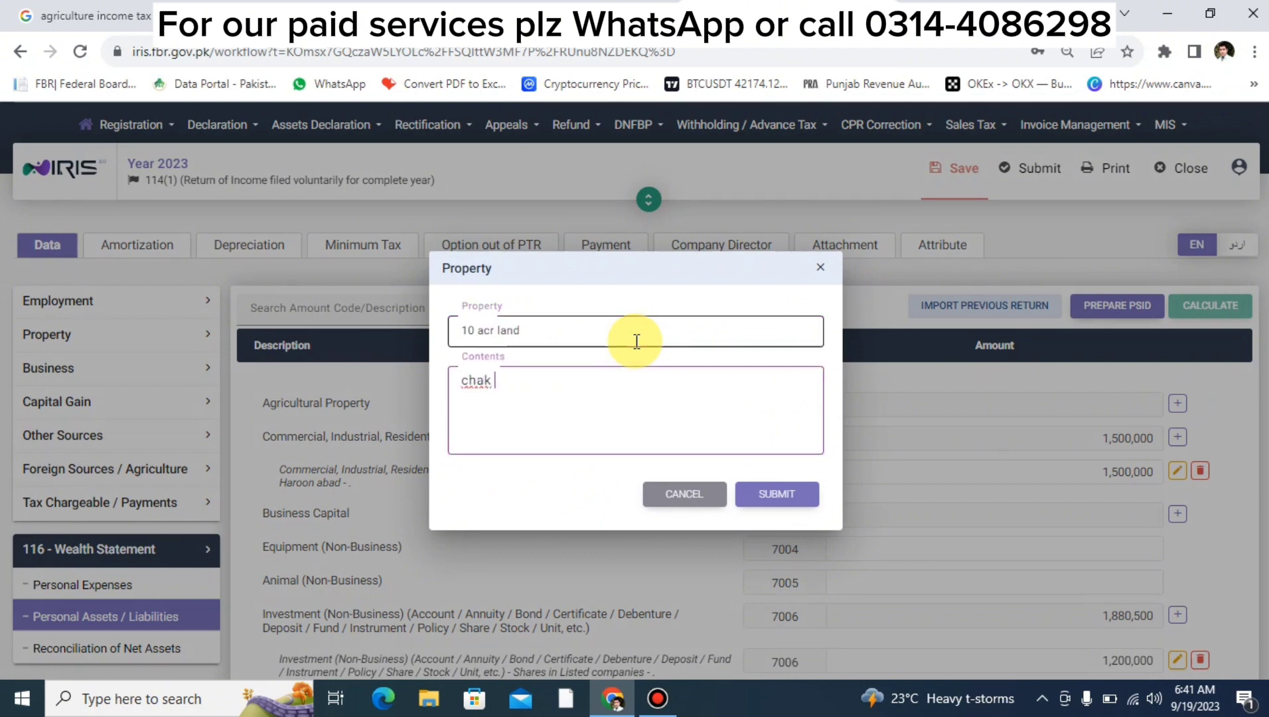
type("no 250 lahore")
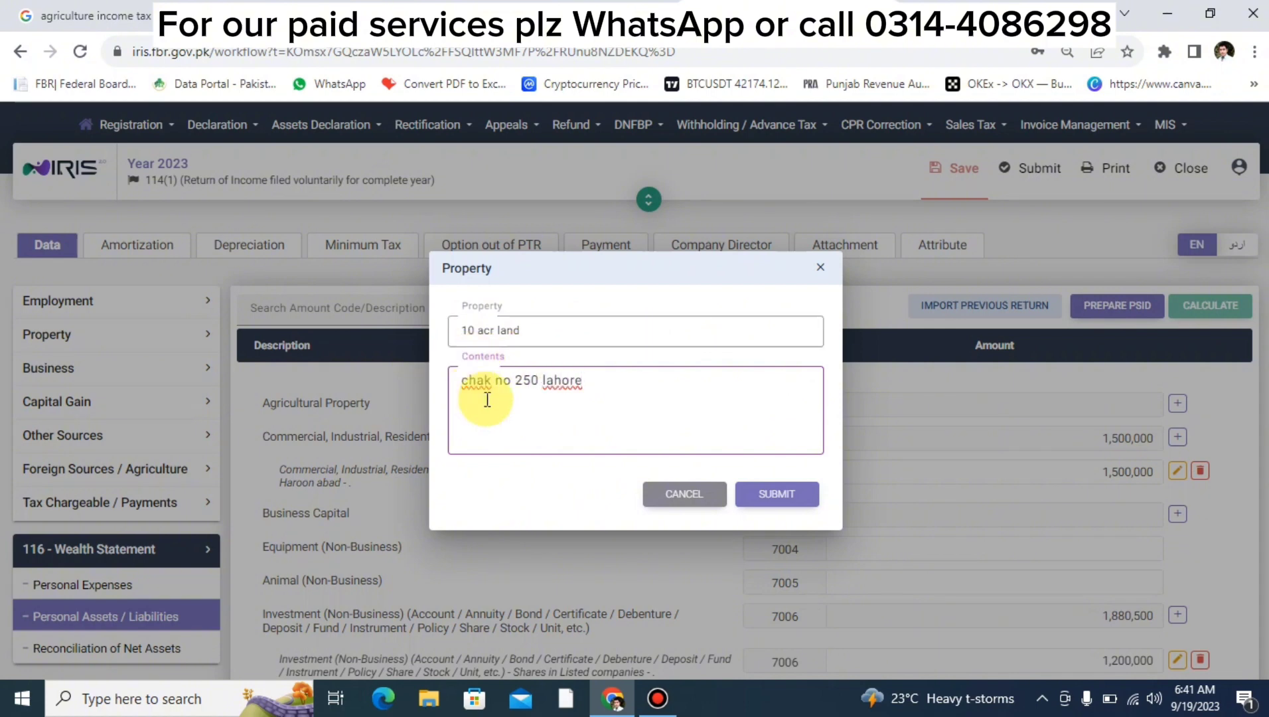
left_click(760, 489)
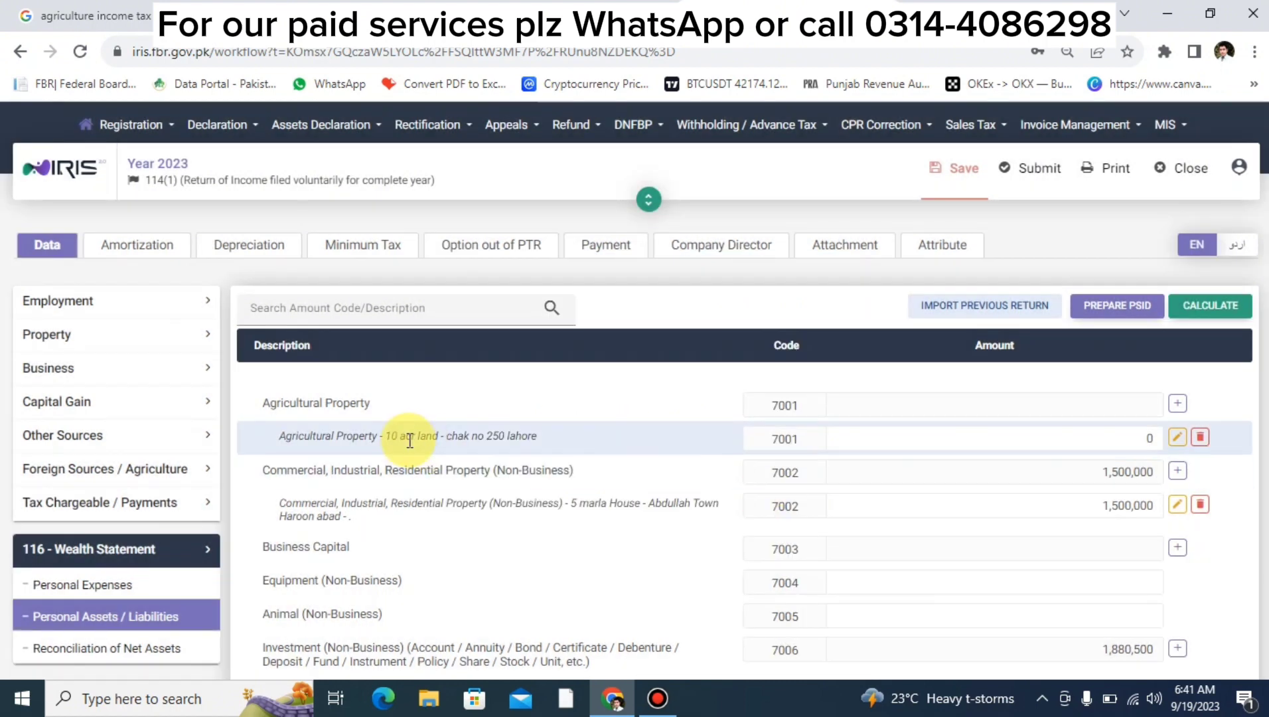
Value the agricultural land at 5,000,000, recalculate and save the return.
left_click(927, 438)
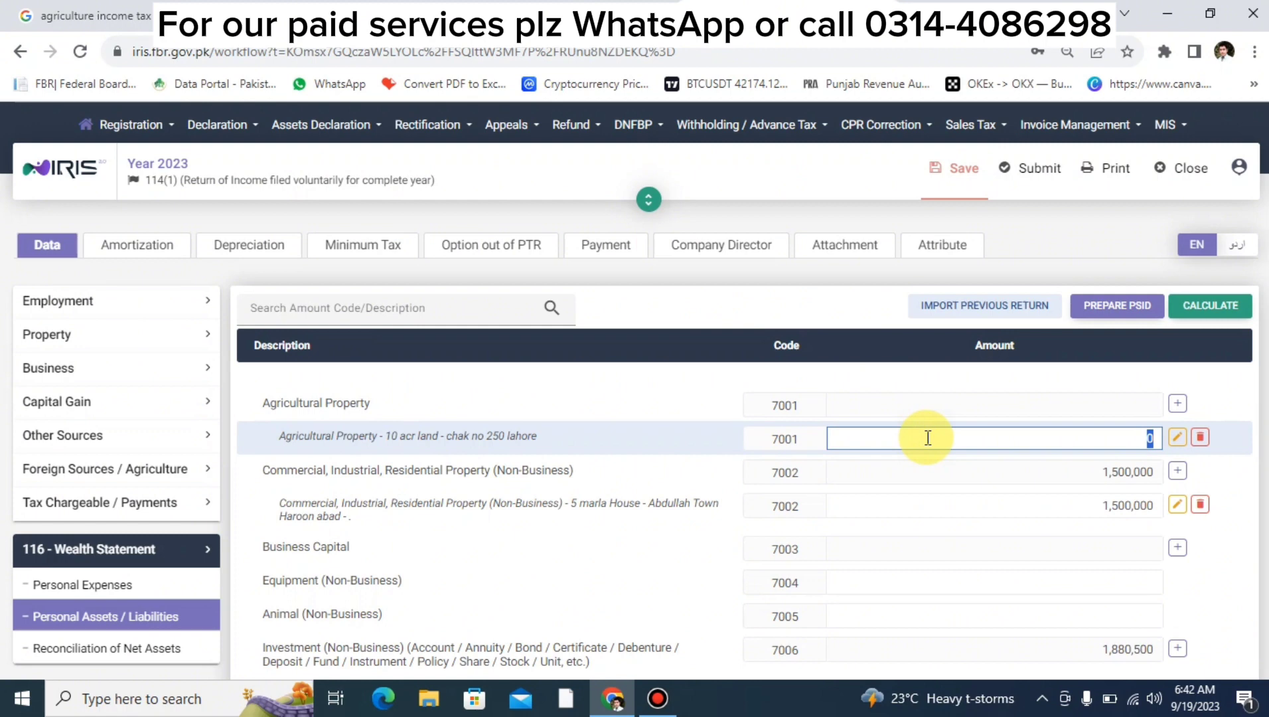
type("5000000")
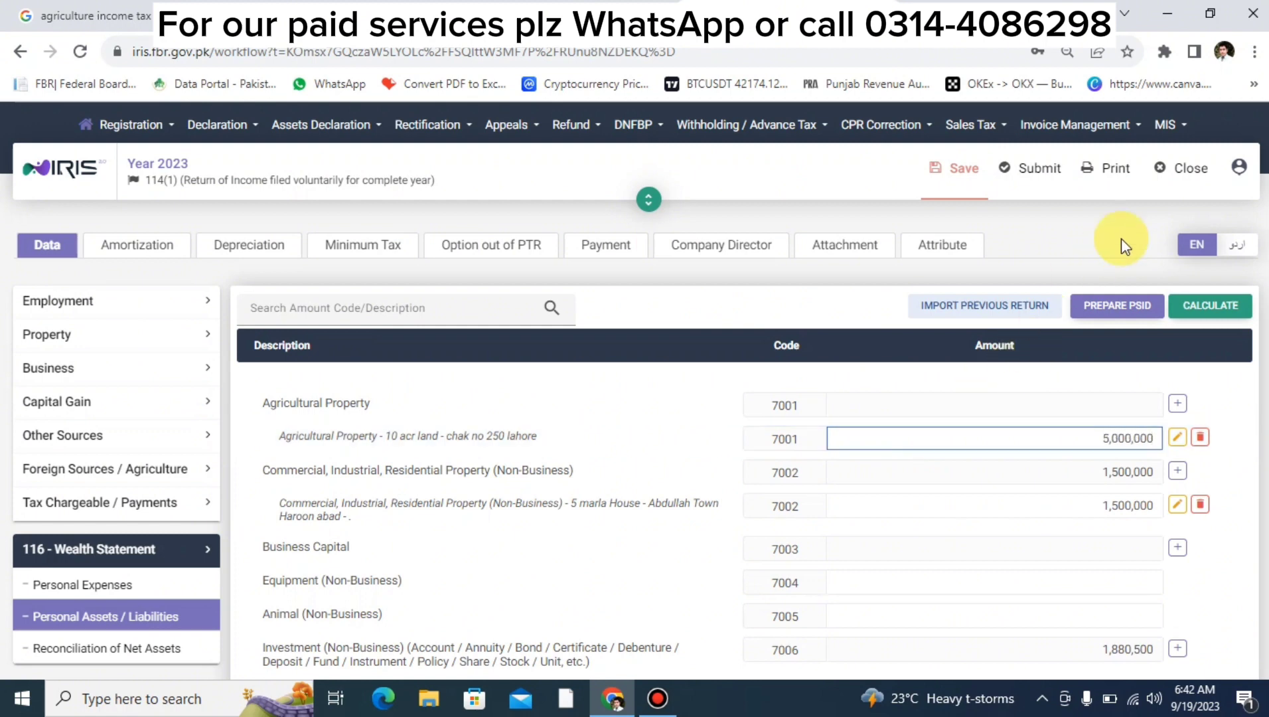
left_click(1215, 308)
left_click(951, 174)
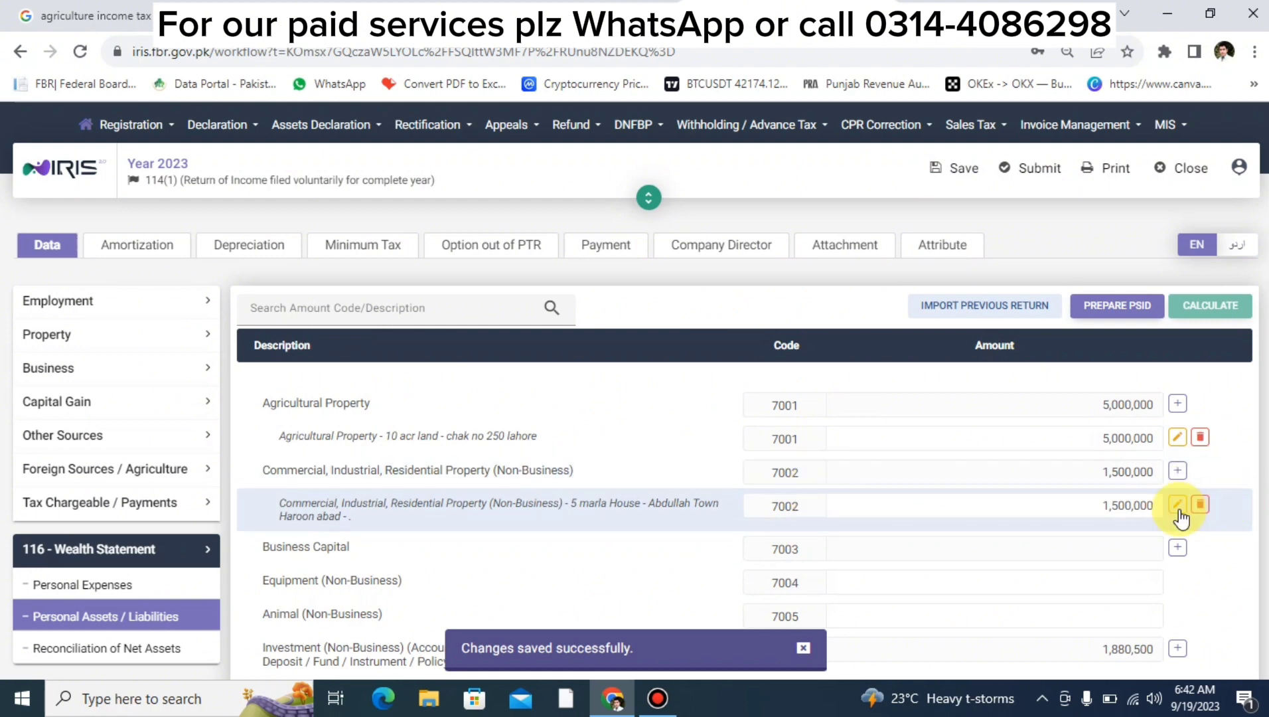
Add a commercial property entry for a 5 marla plot in garden town lahore.
scroll(1180, 518, "down", 2)
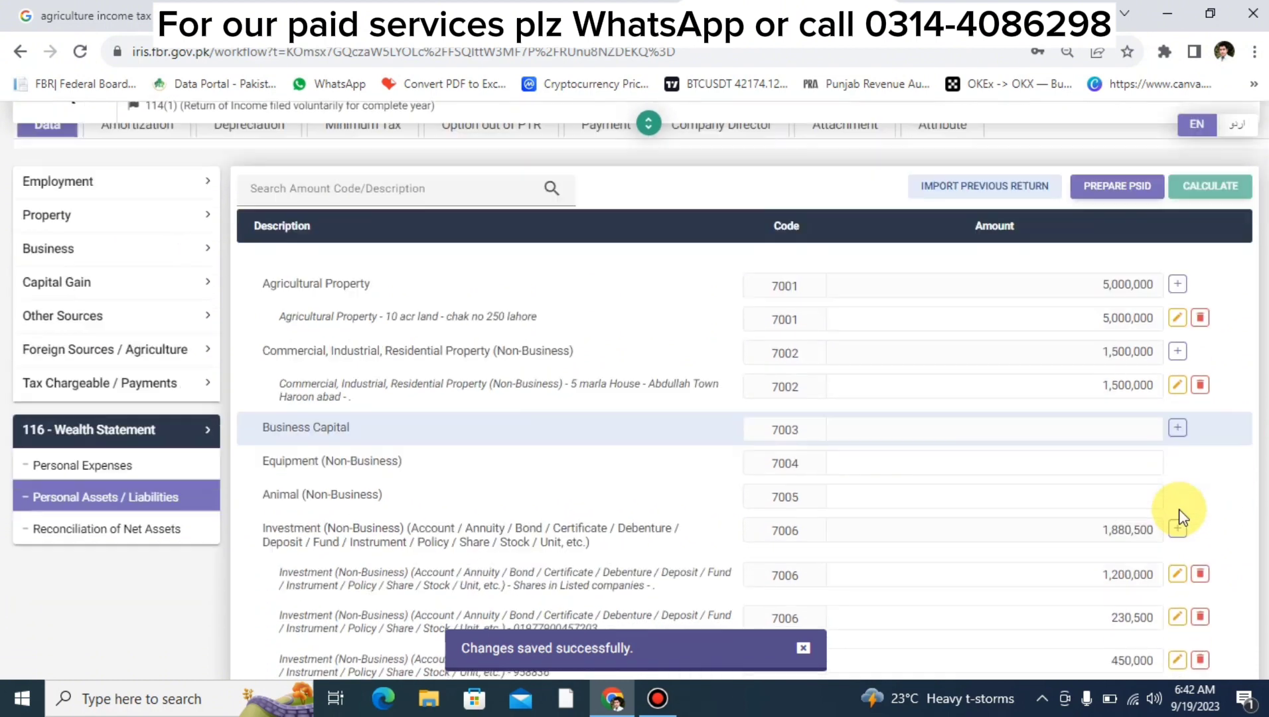
left_click(1178, 352)
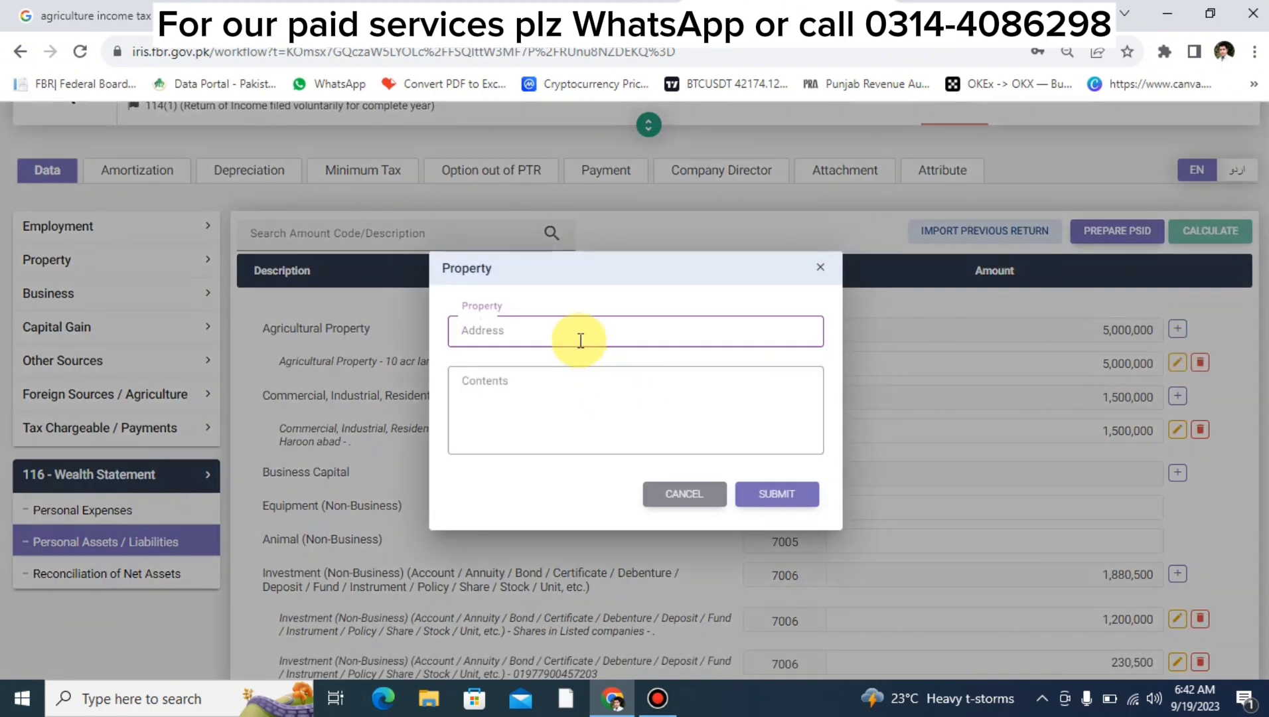
type("5 marla plot")
key("Tab")
type("garden t")
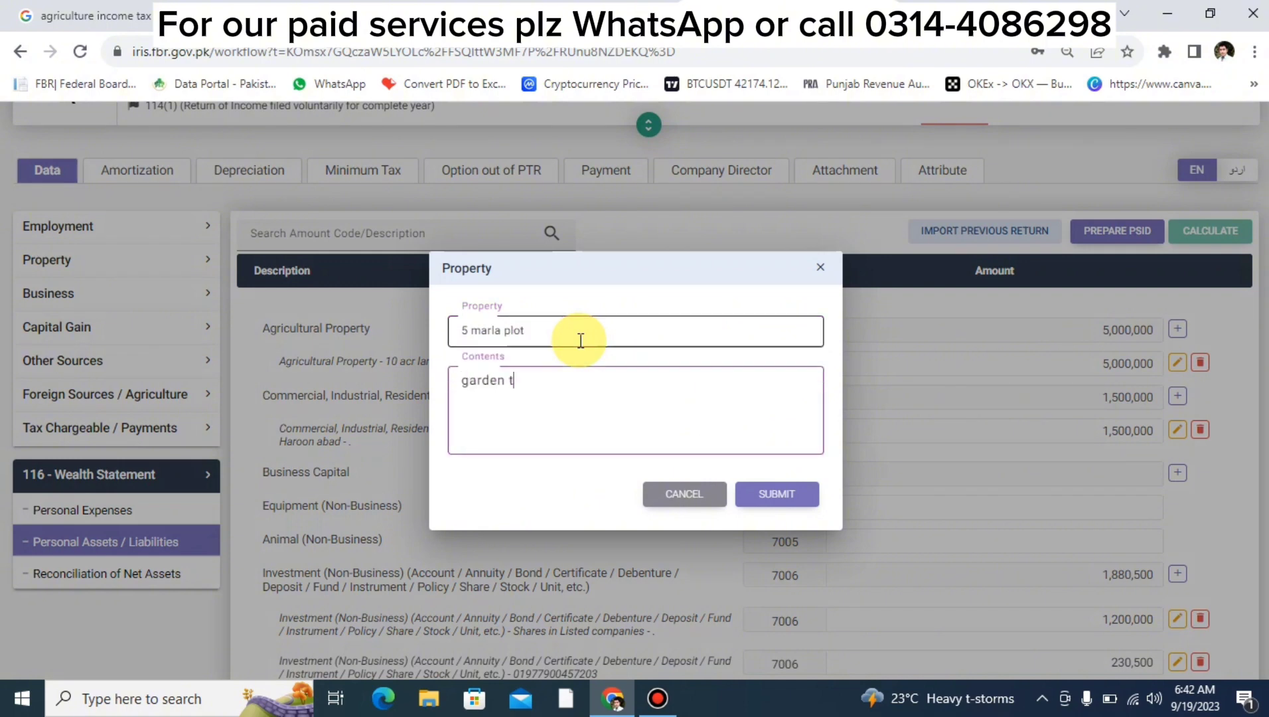
type("own lahore")
left_click(776, 501)
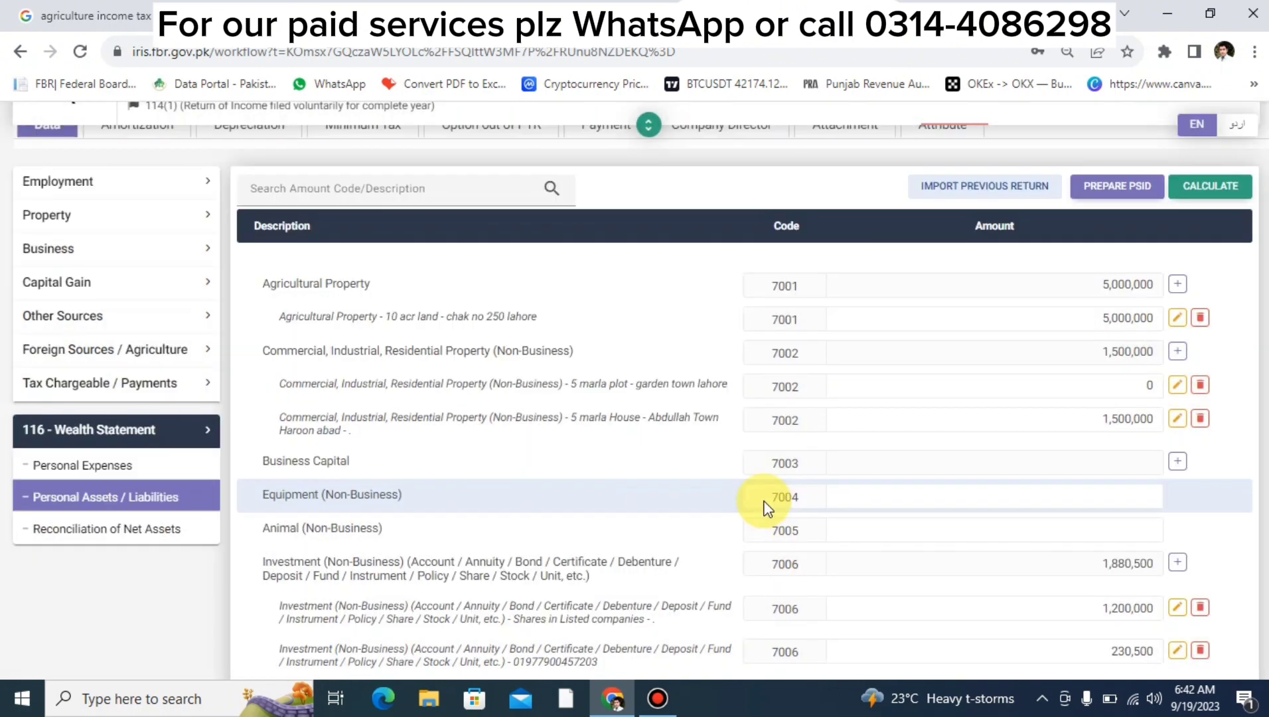
Value the plot at 1,000,000 and recalculate, bringing the property total to 2,500,000.
left_click(932, 375)
double_click(940, 383)
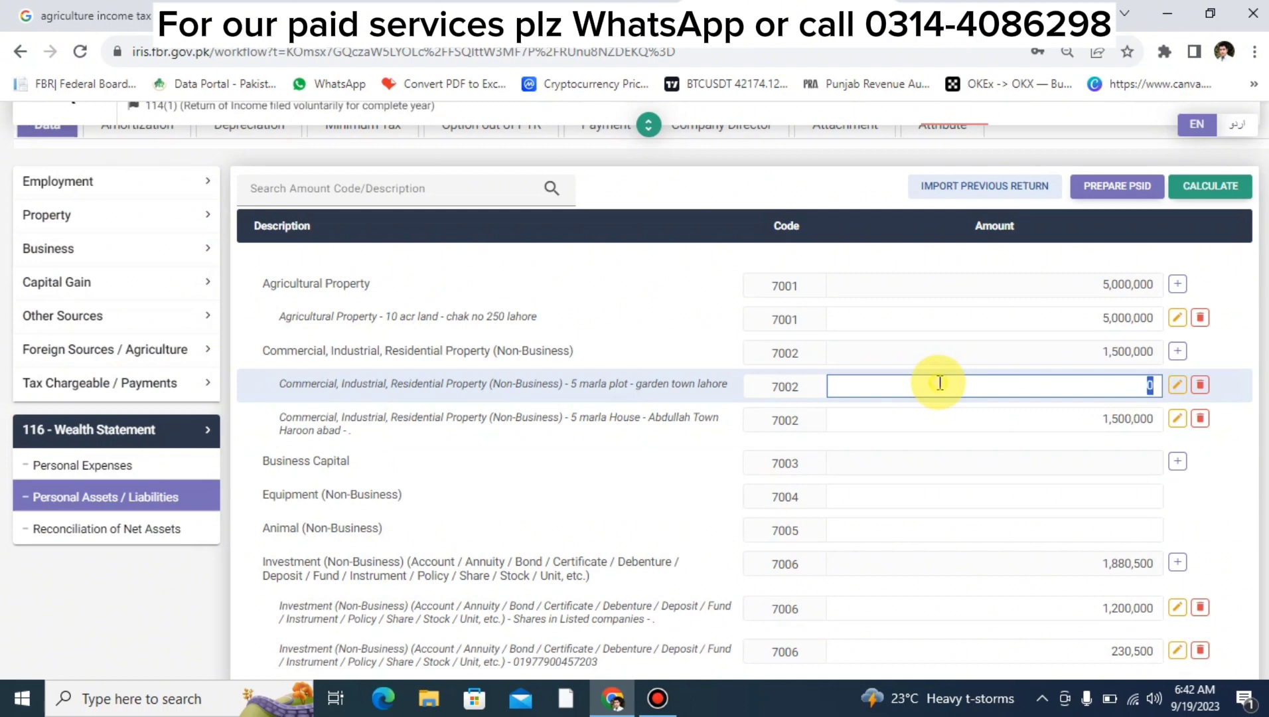
type("1000000")
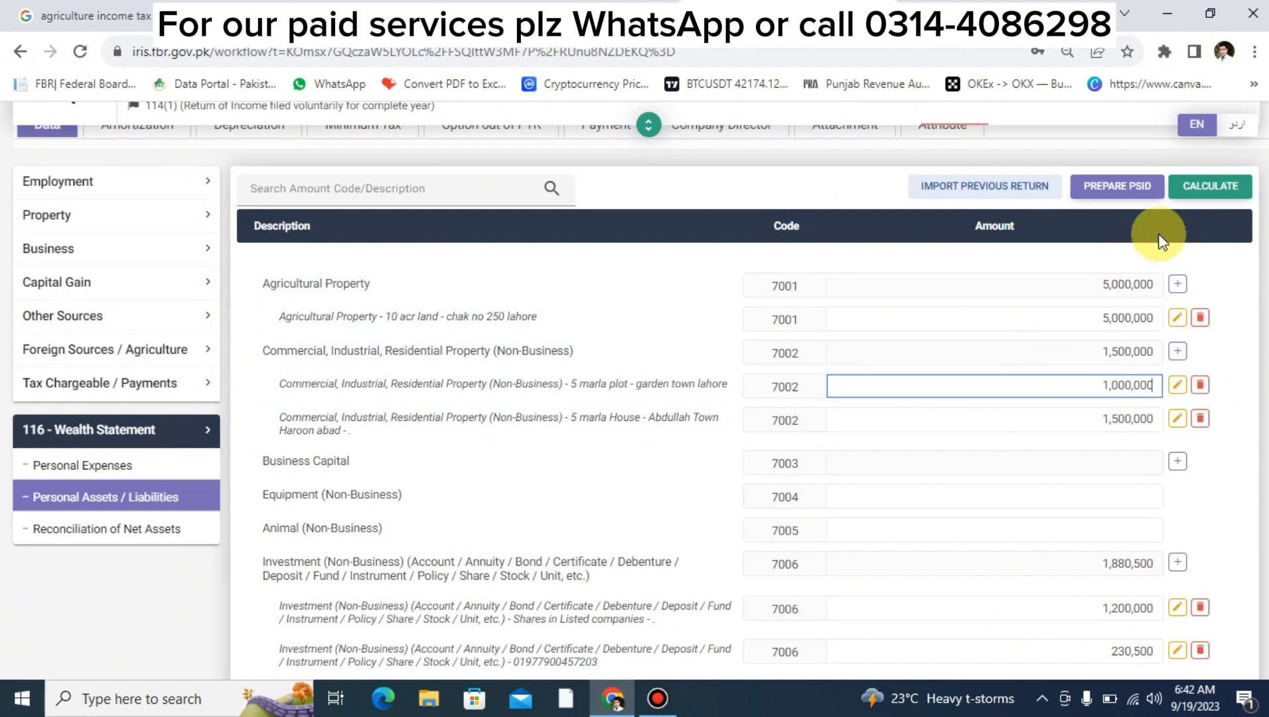
left_click(1211, 187)
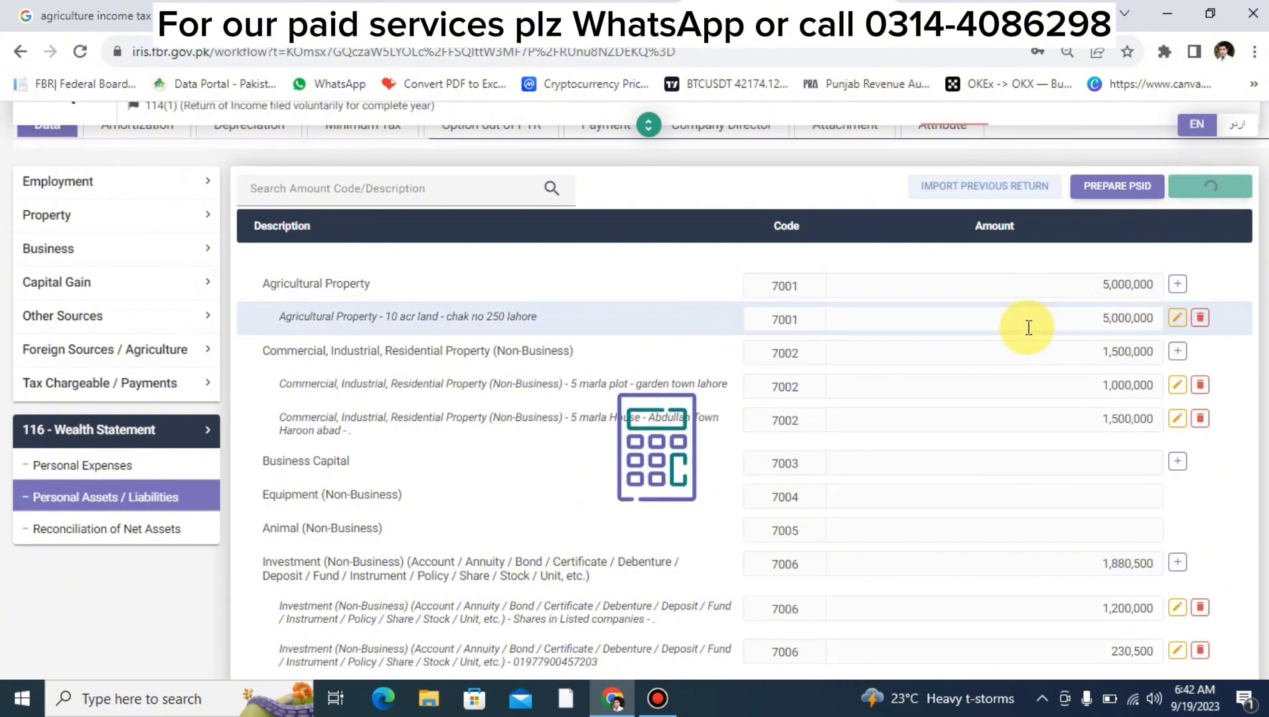
scroll(1029, 327, "up", 2)
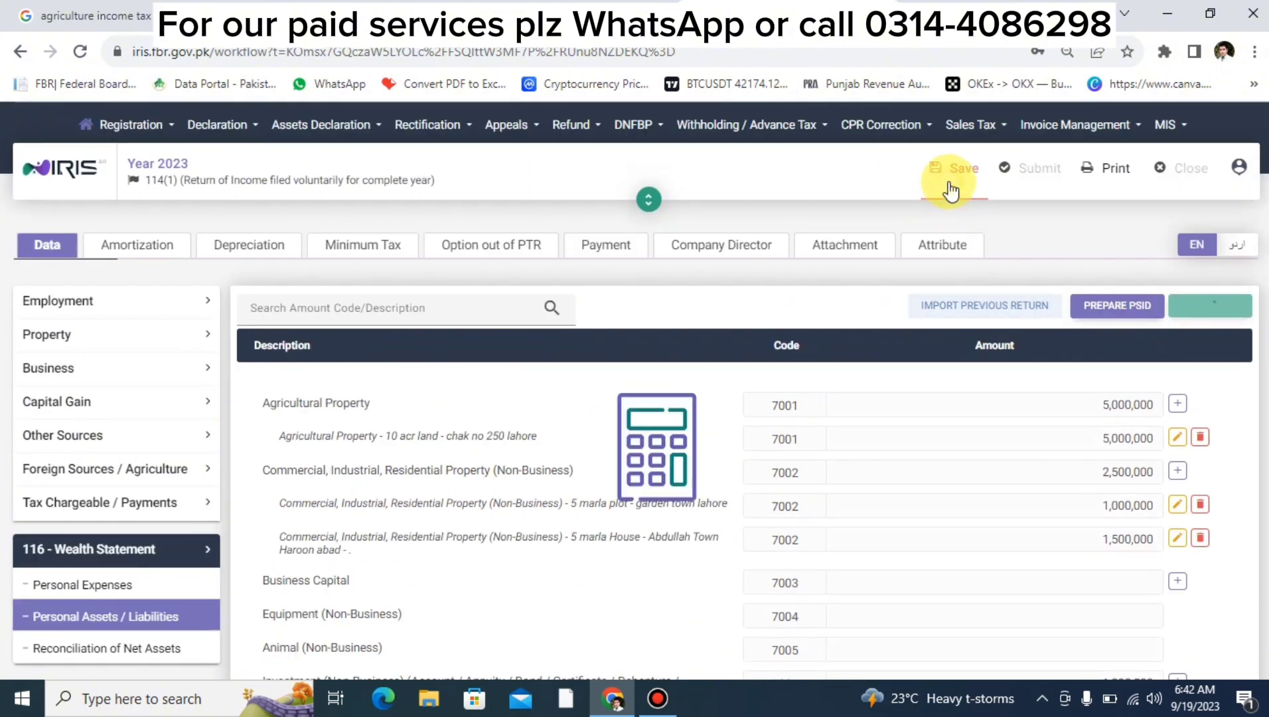
scroll(949, 189, "down", 3)
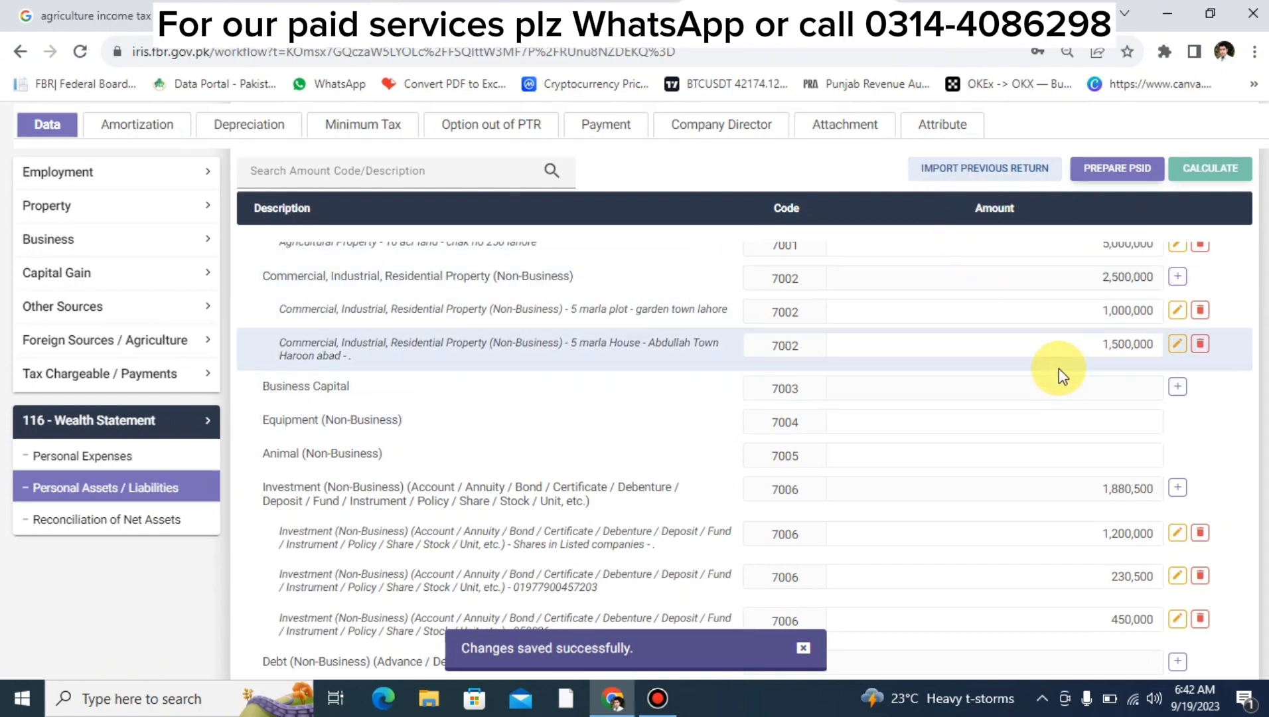
scroll(1059, 369, "up", 3)
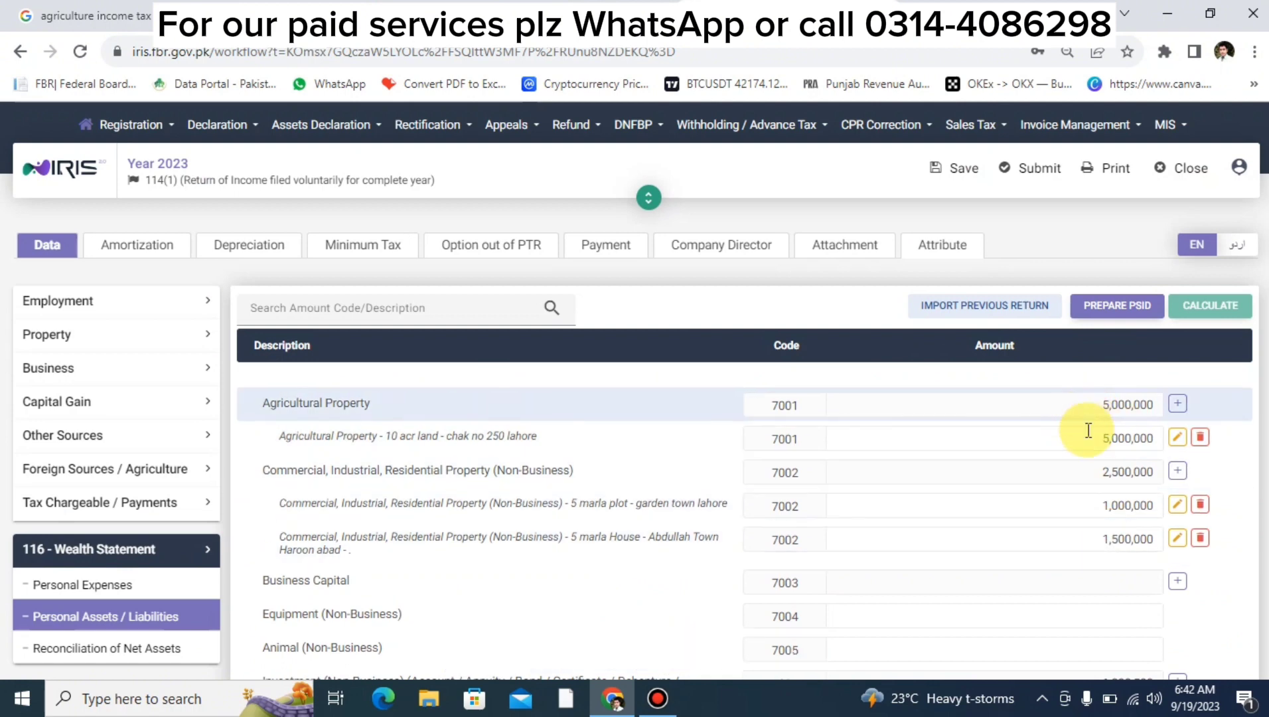
left_click(1095, 509)
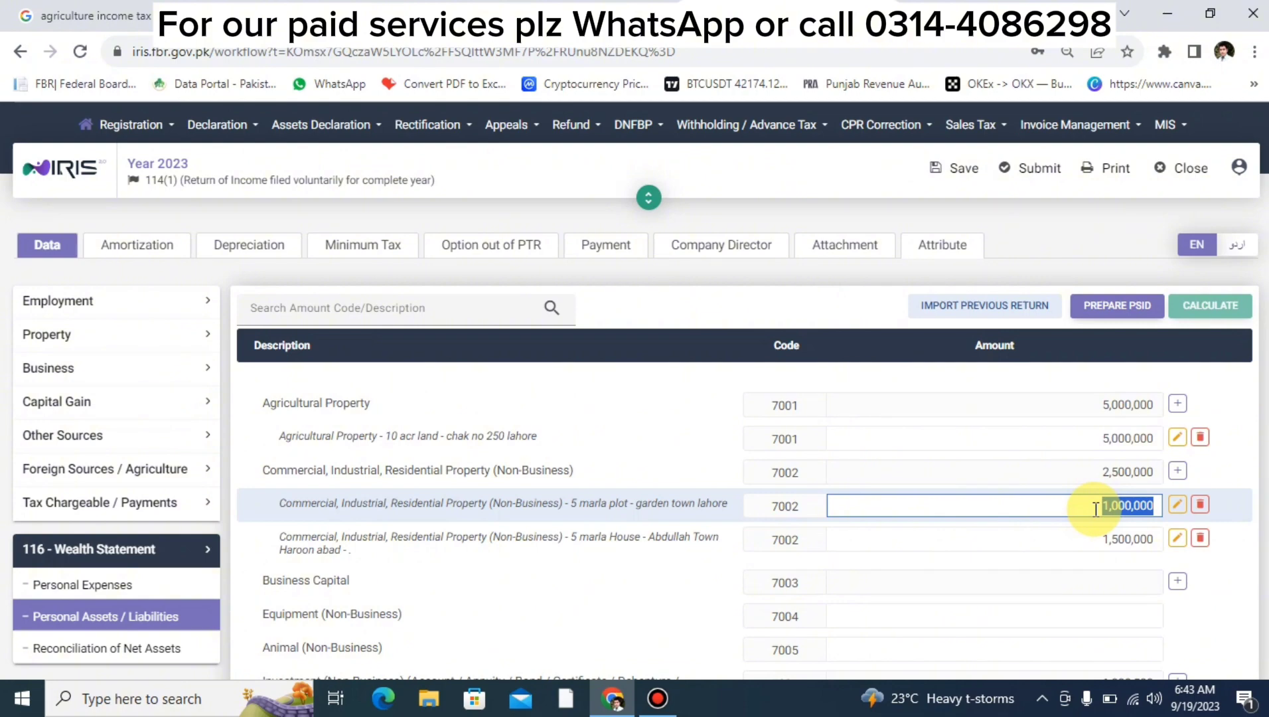
scroll(1095, 509, "down", 7)
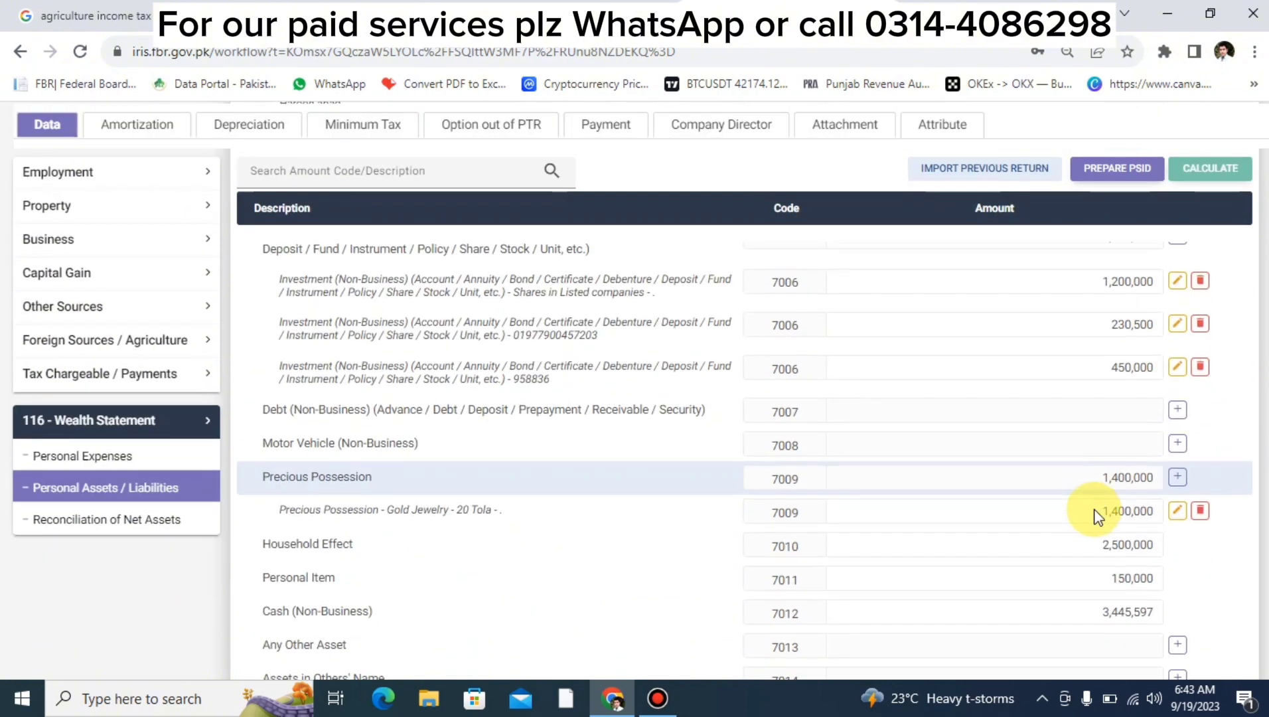
scroll(1091, 510, "up", 4)
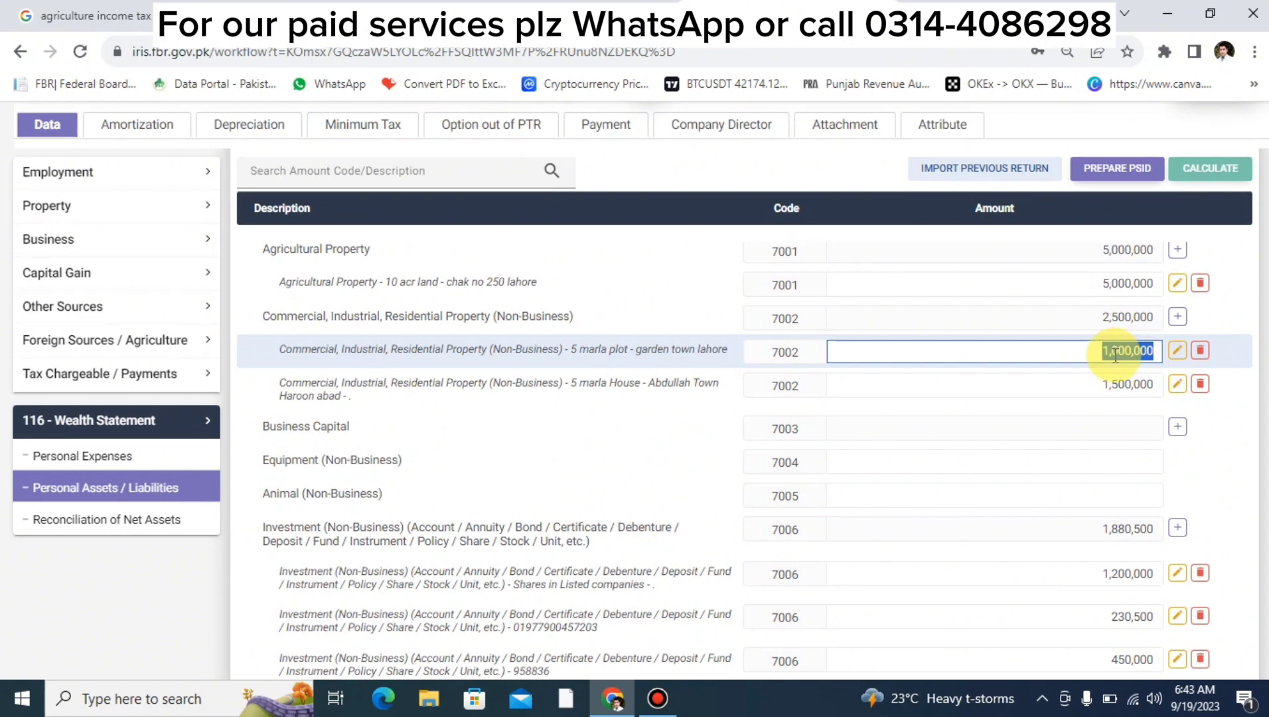
double_click(1116, 356)
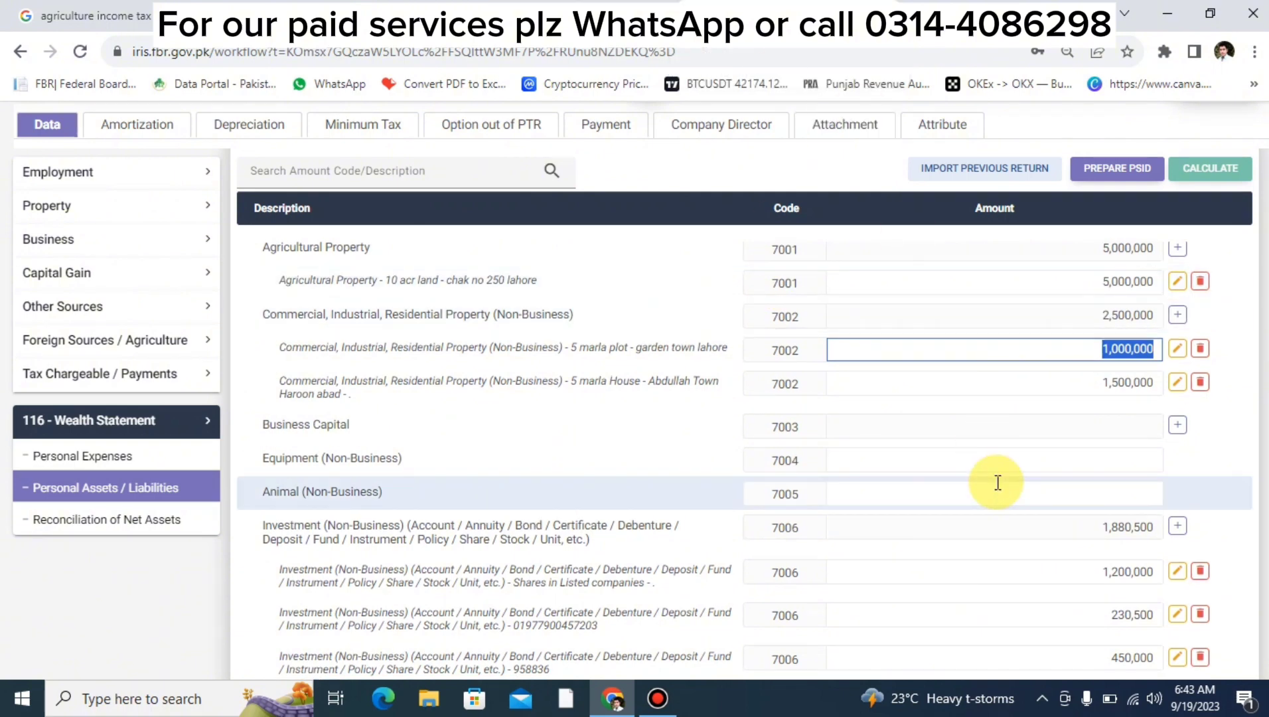
key("Down")
scroll(998, 482, "down", 6)
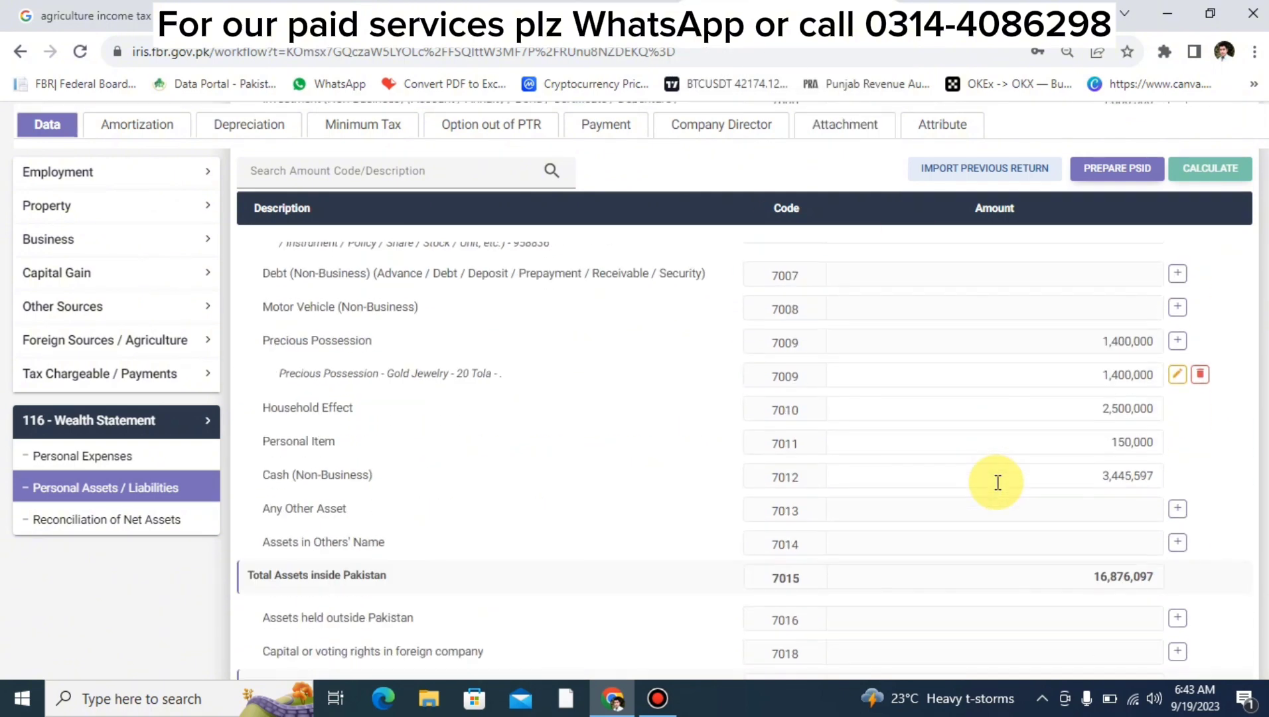
scroll(998, 483, "up", 5)
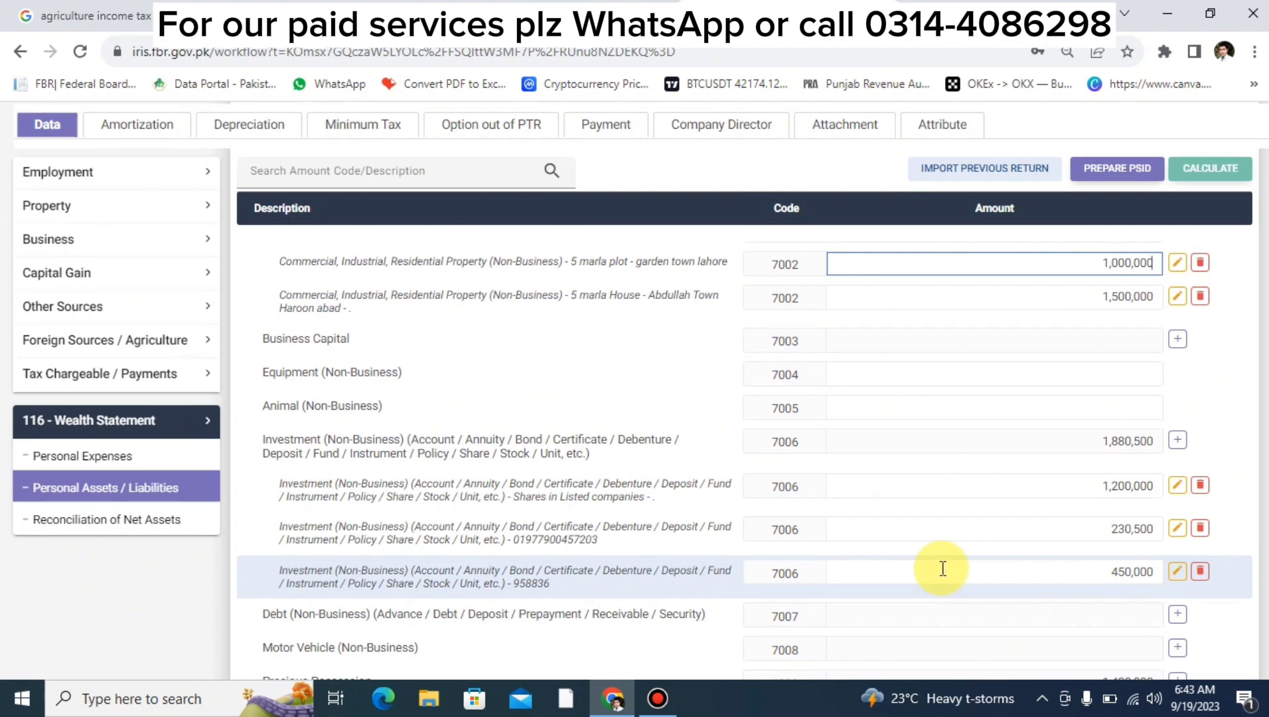
left_click(1105, 531)
left_click(1114, 572)
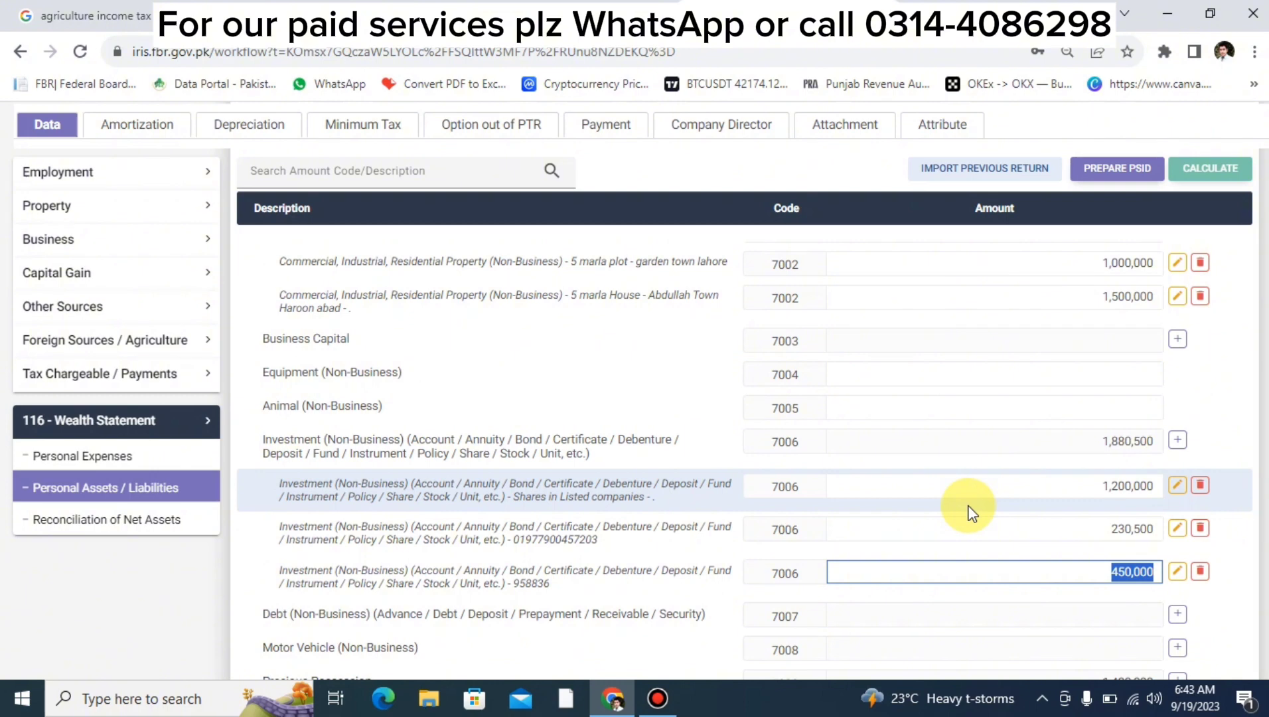
Add a non-business investment entry for an HBL bank account, entering its account number.
left_click(1177, 439)
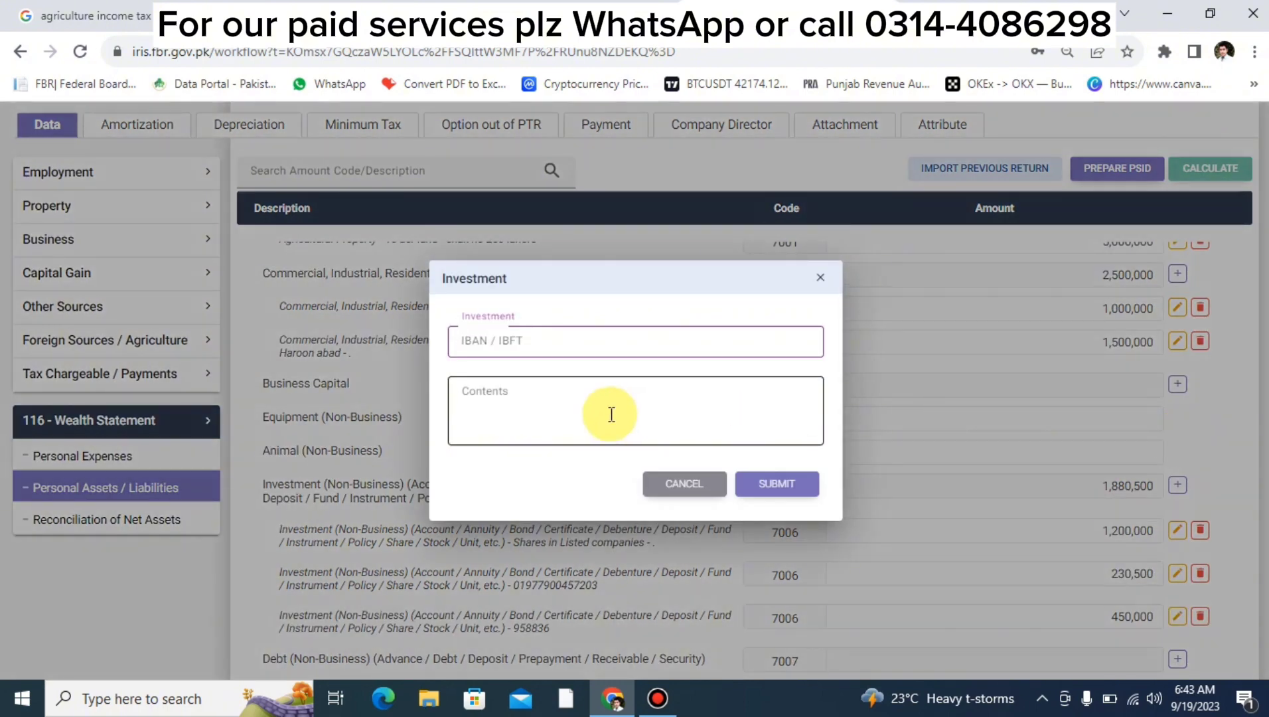
type("2222222222")
left_click(612, 414)
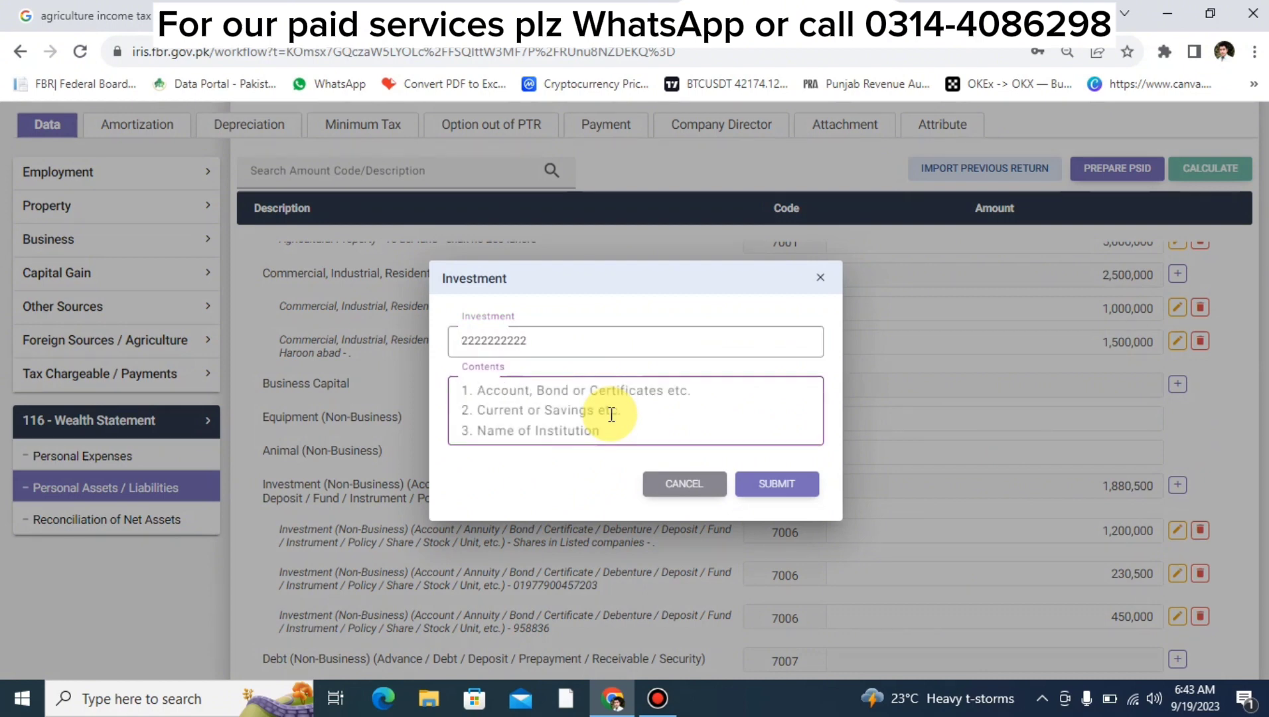
type("HBL")
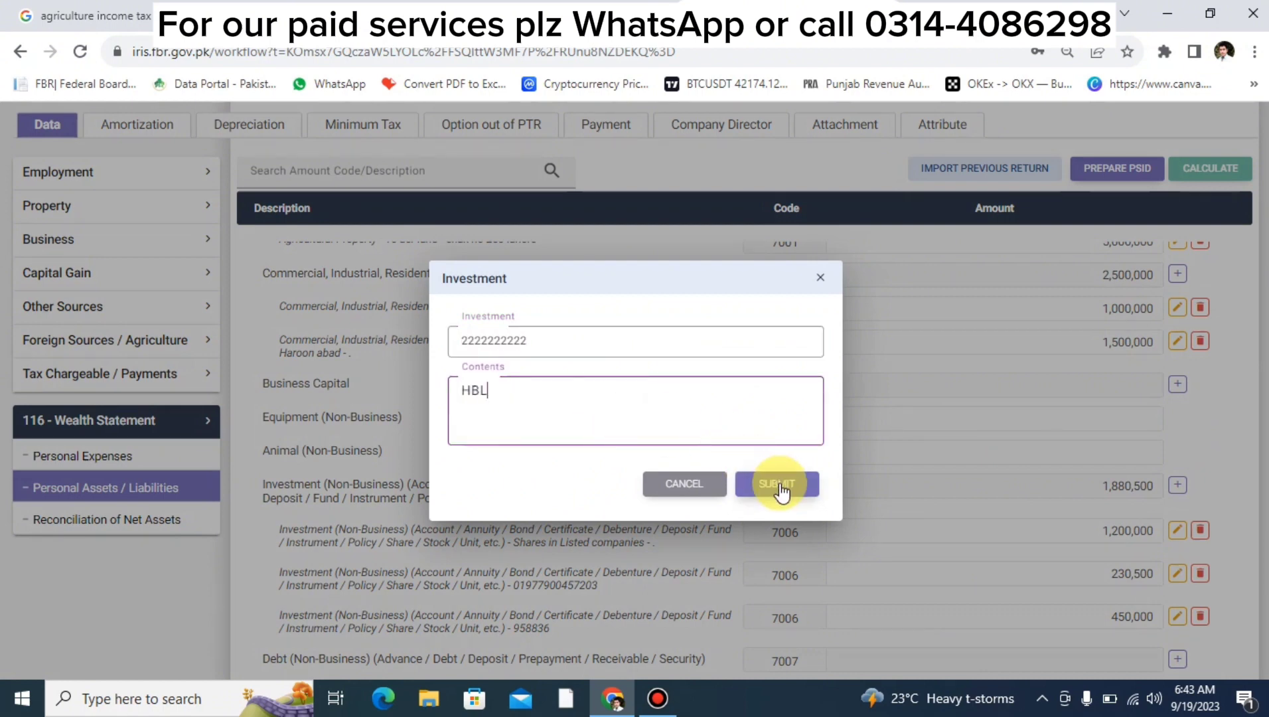
left_click(779, 485)
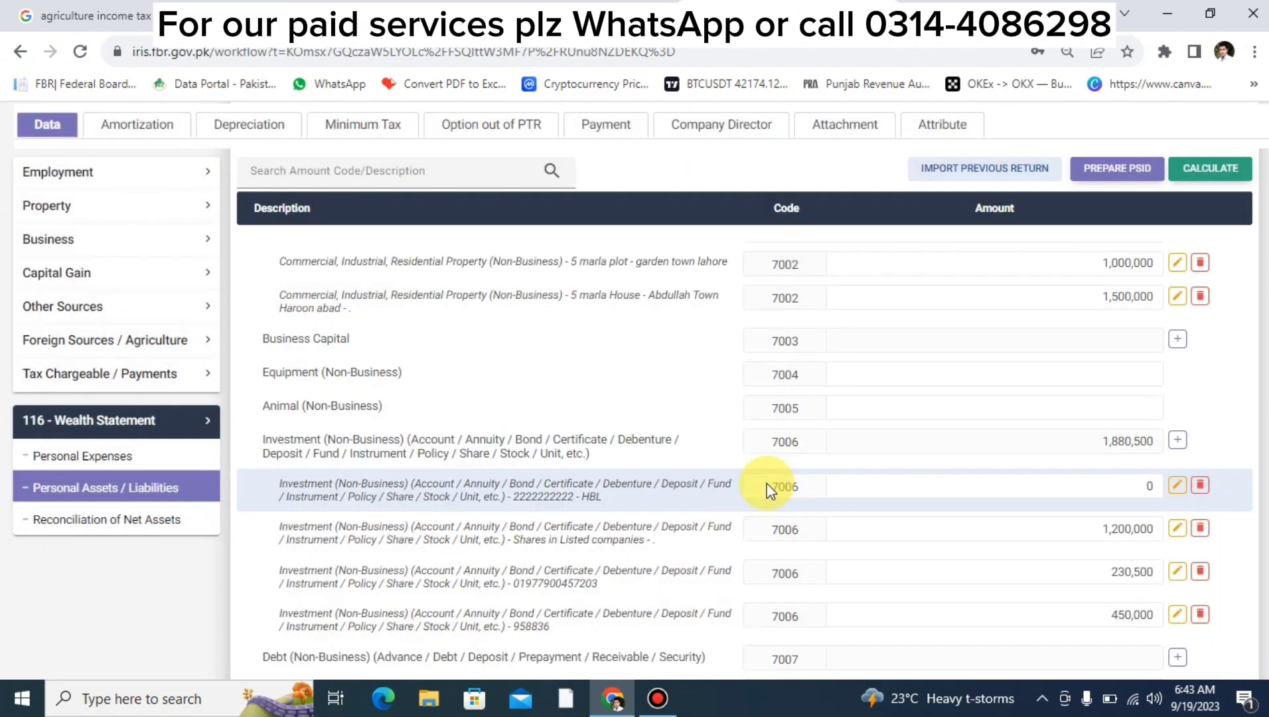
Set the HBL entry's amount to 25,000 and recalculate the wealth statement totals.
double_click(1013, 485)
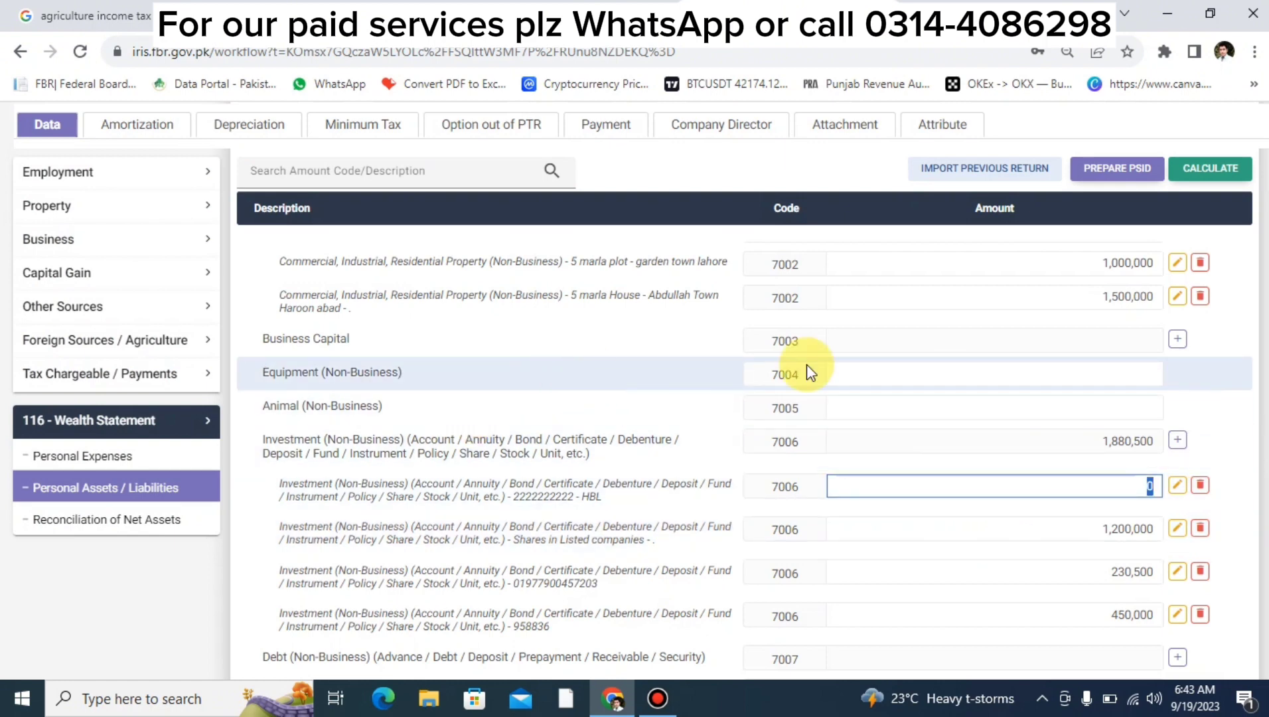
scroll(807, 368, "up", 4)
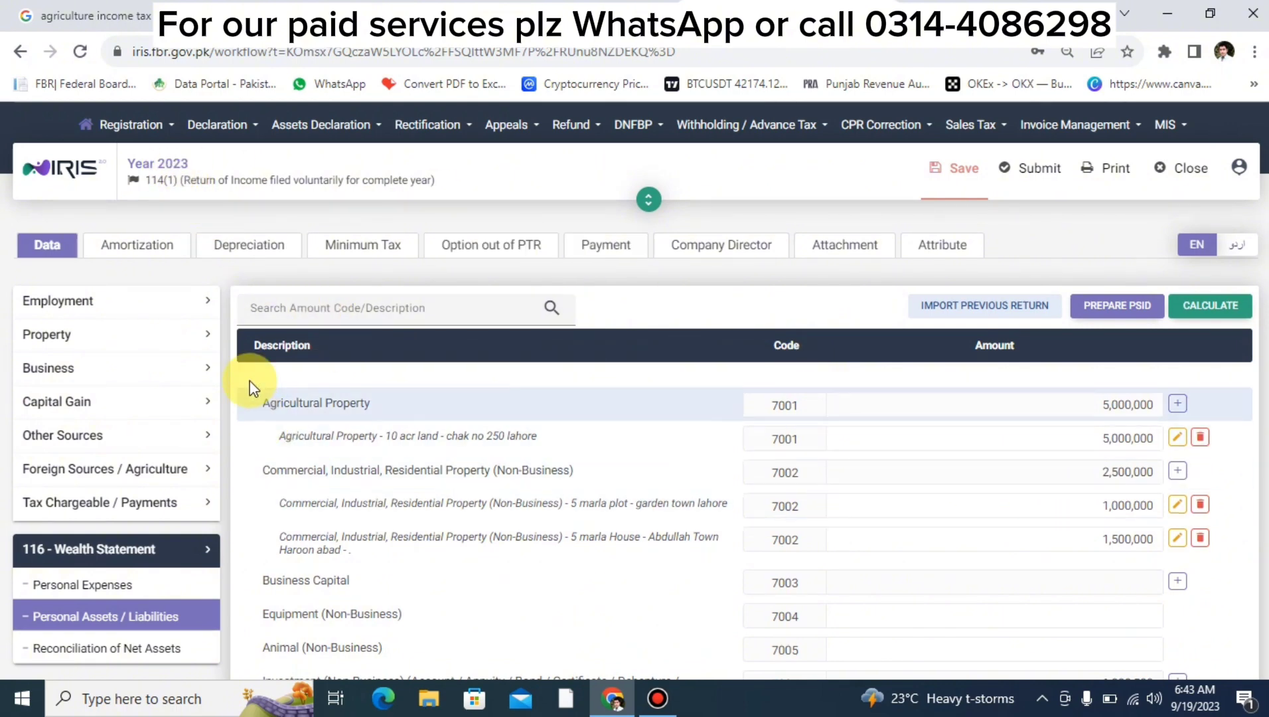
scroll(587, 493, "down", 6)
scroll(587, 495, "up", 3)
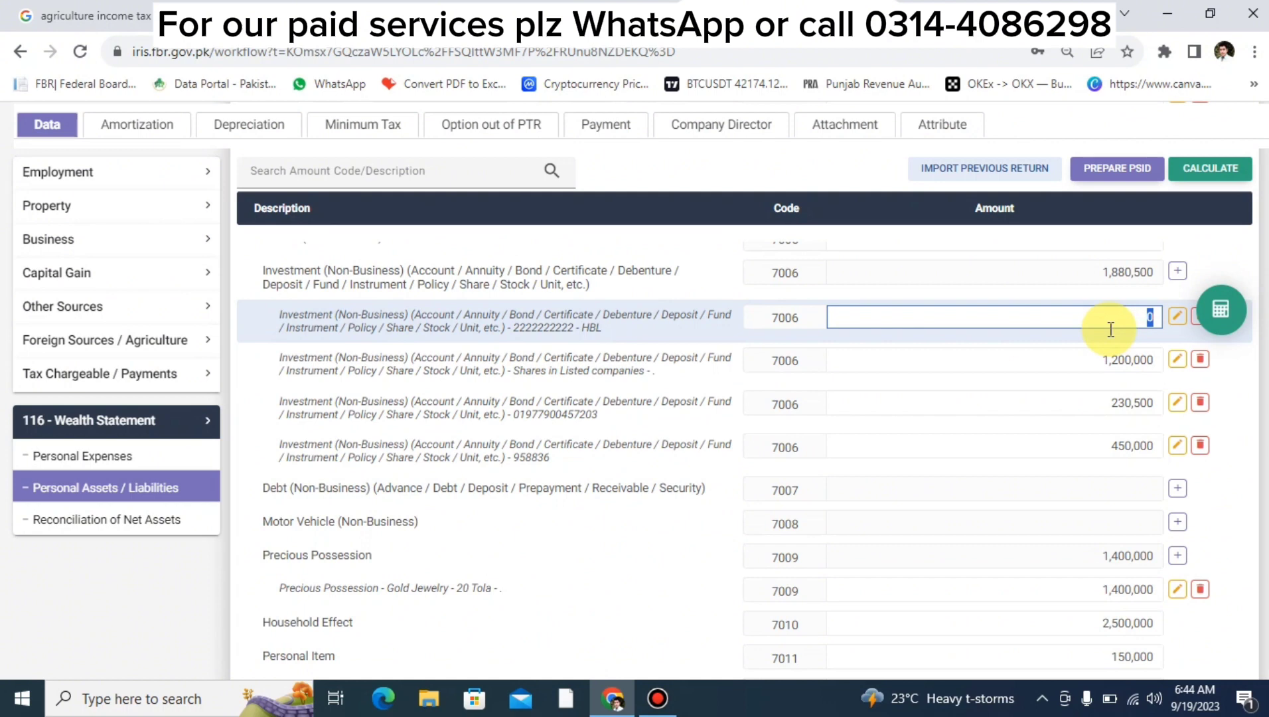
type("250000")
left_click(1176, 320)
left_click(1237, 302)
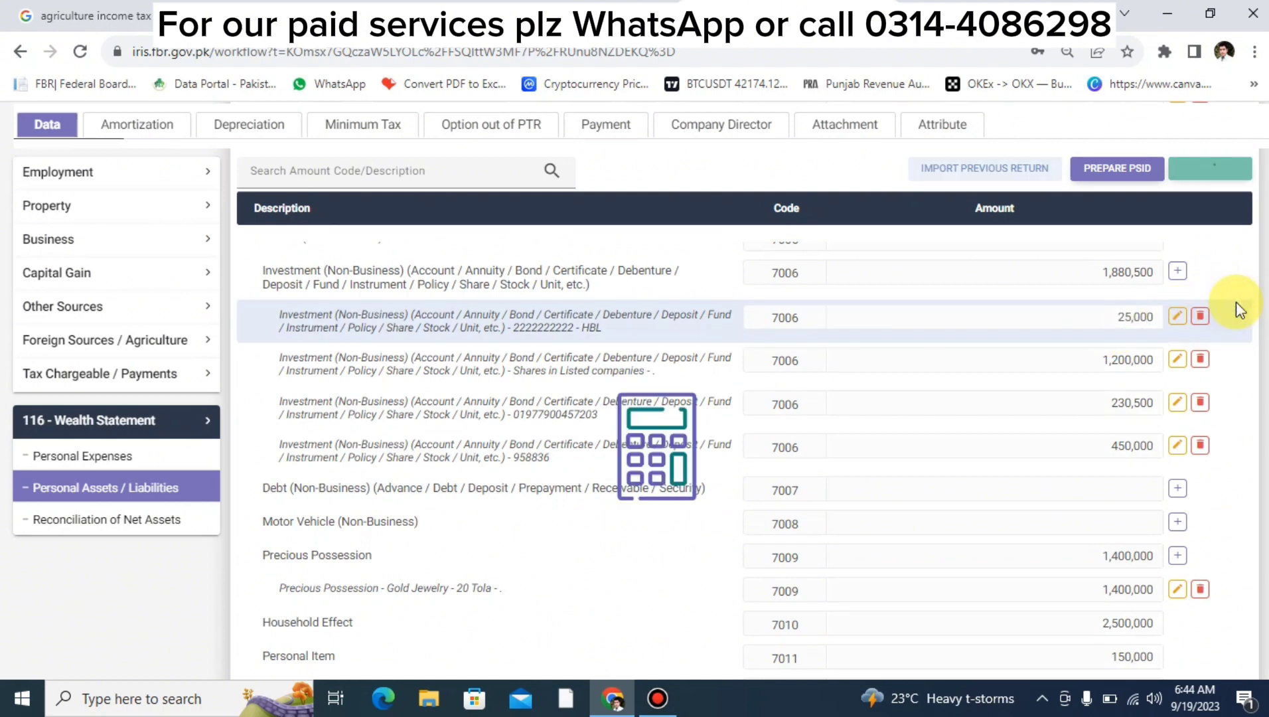
scroll(1236, 301, "down", 3)
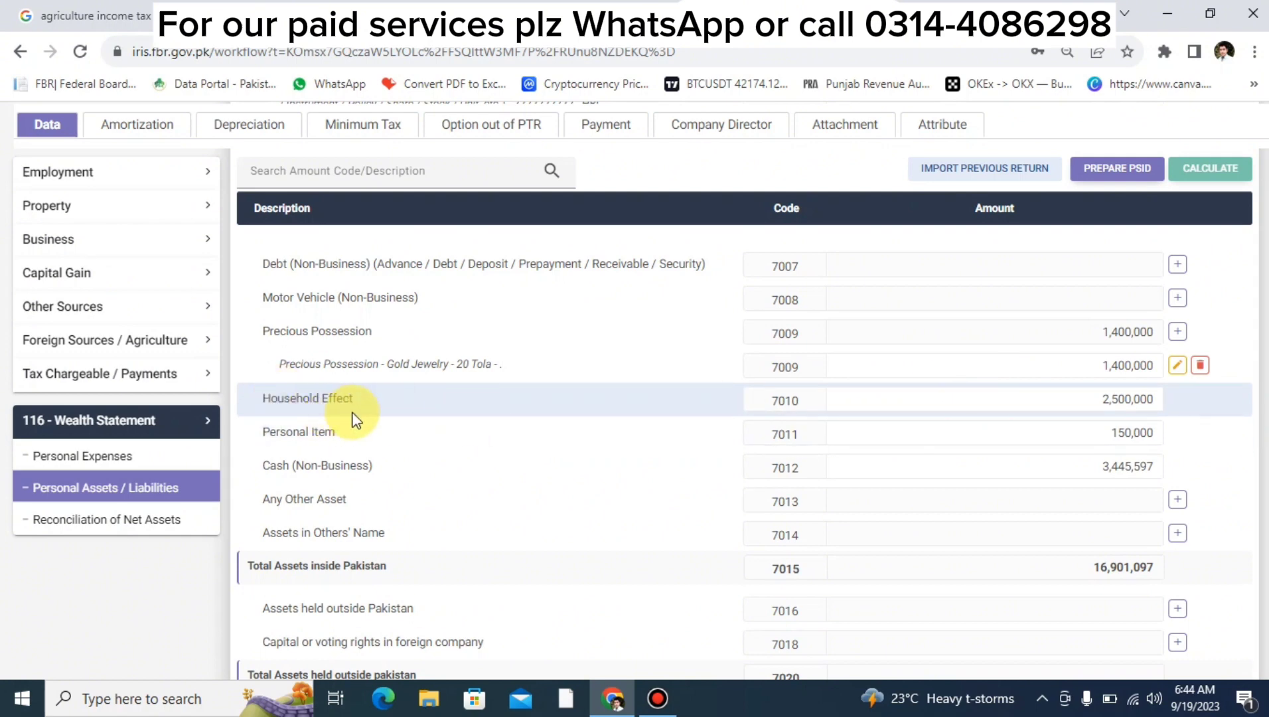
left_click(1038, 407)
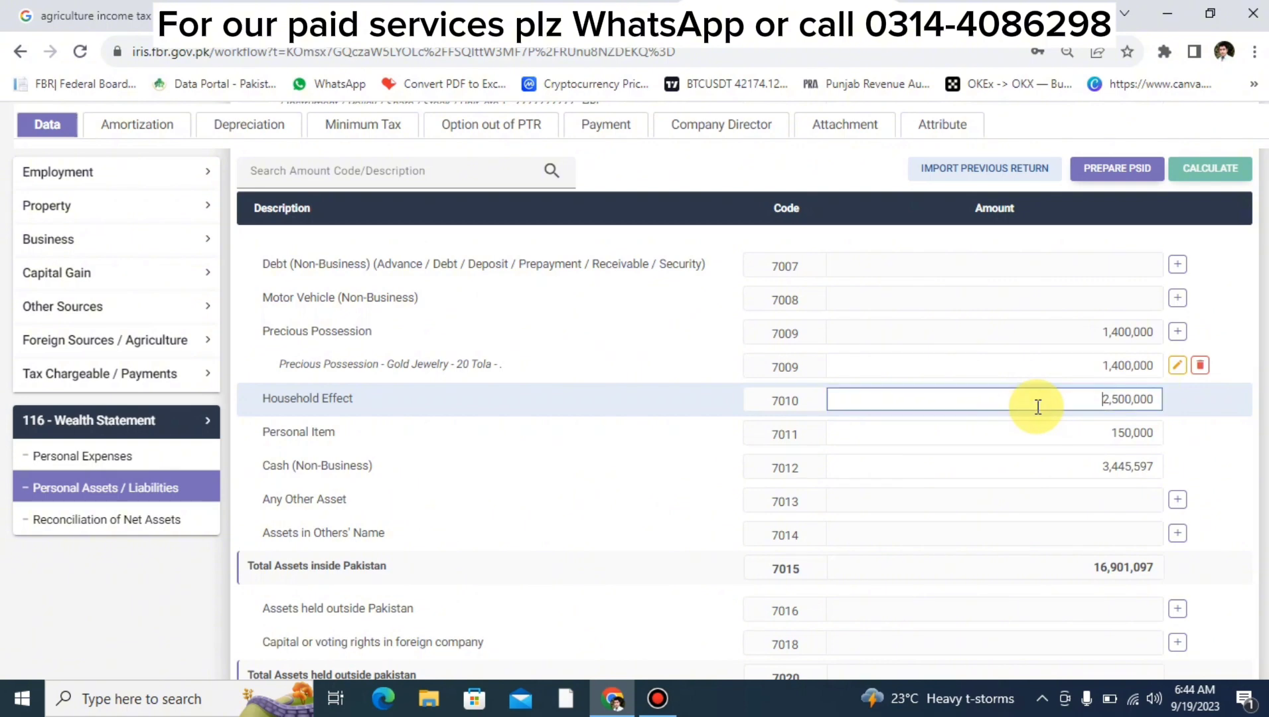
double_click(1116, 398)
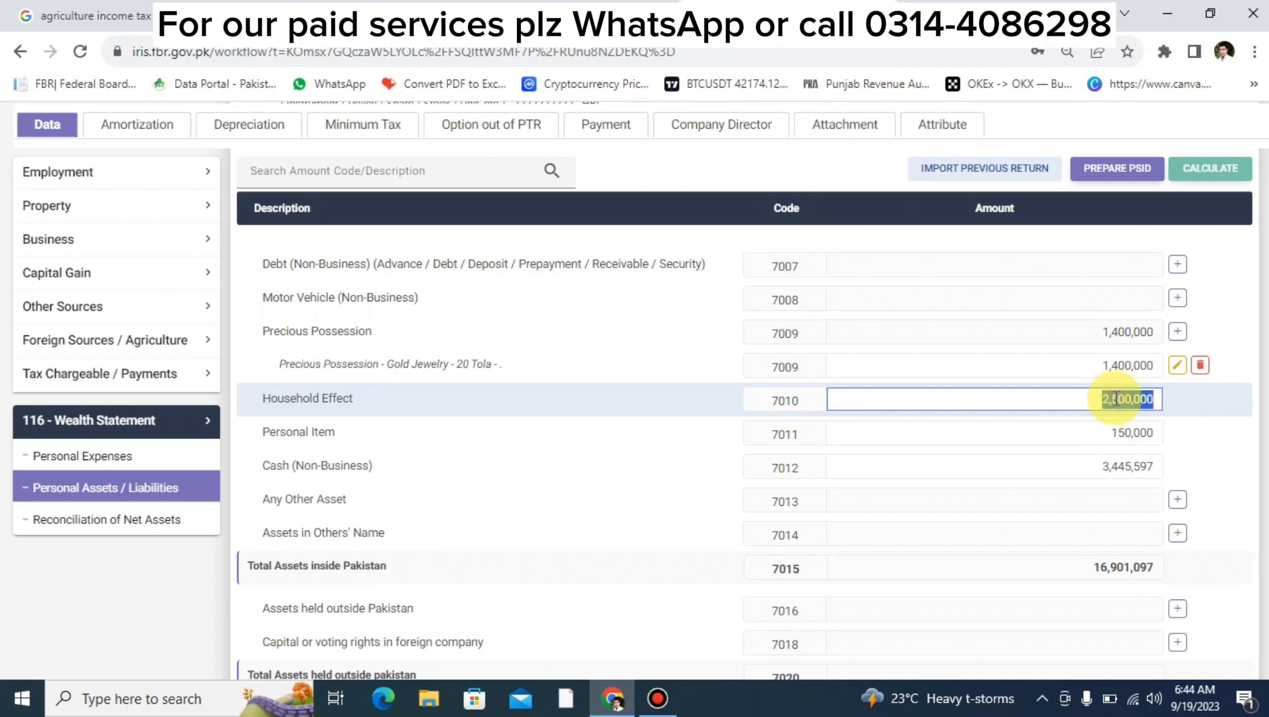
double_click(1104, 436)
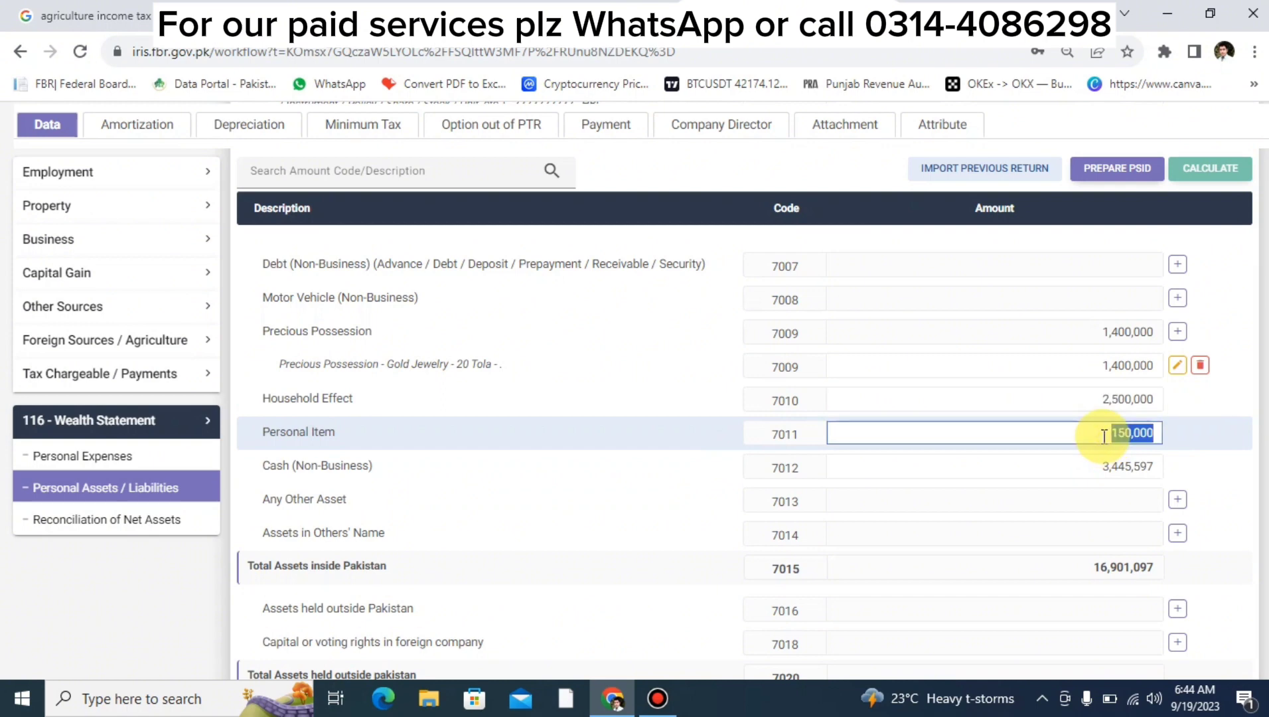
left_click(1098, 468)
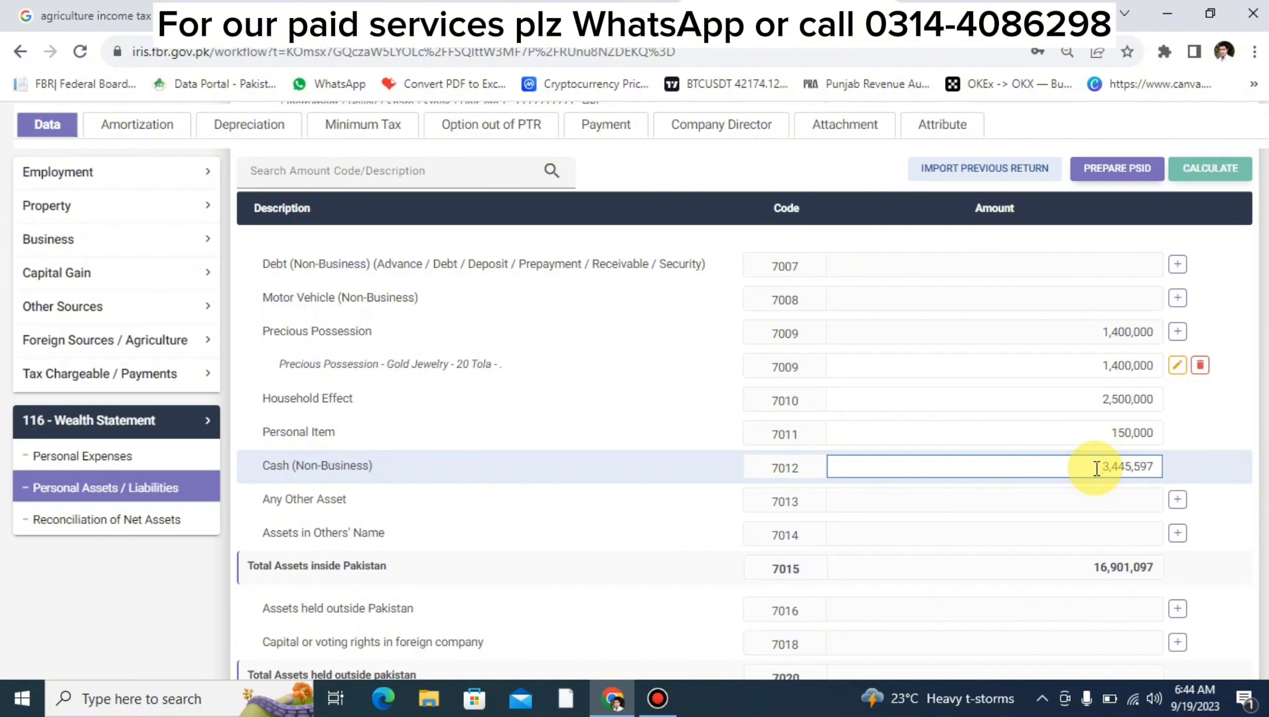
double_click(1097, 468)
scroll(1079, 434, "up", 8)
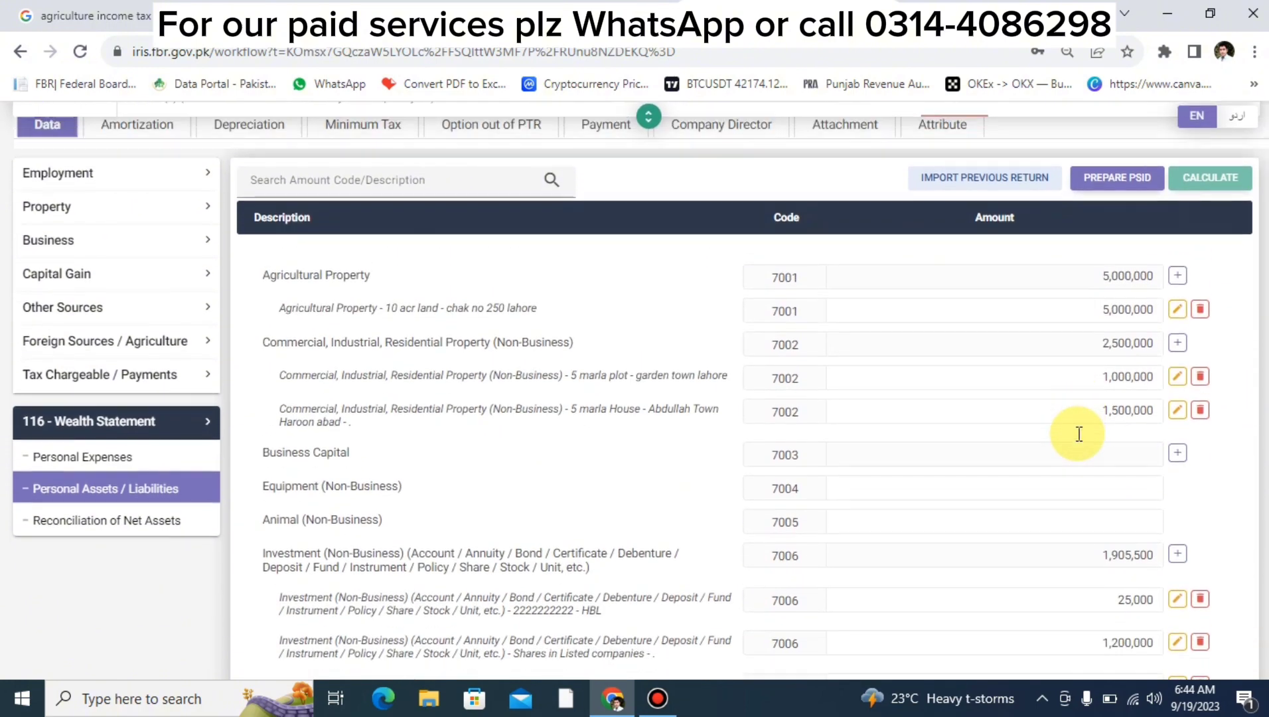
scroll(1079, 434, "down", 8)
scroll(1080, 434, "down", 1)
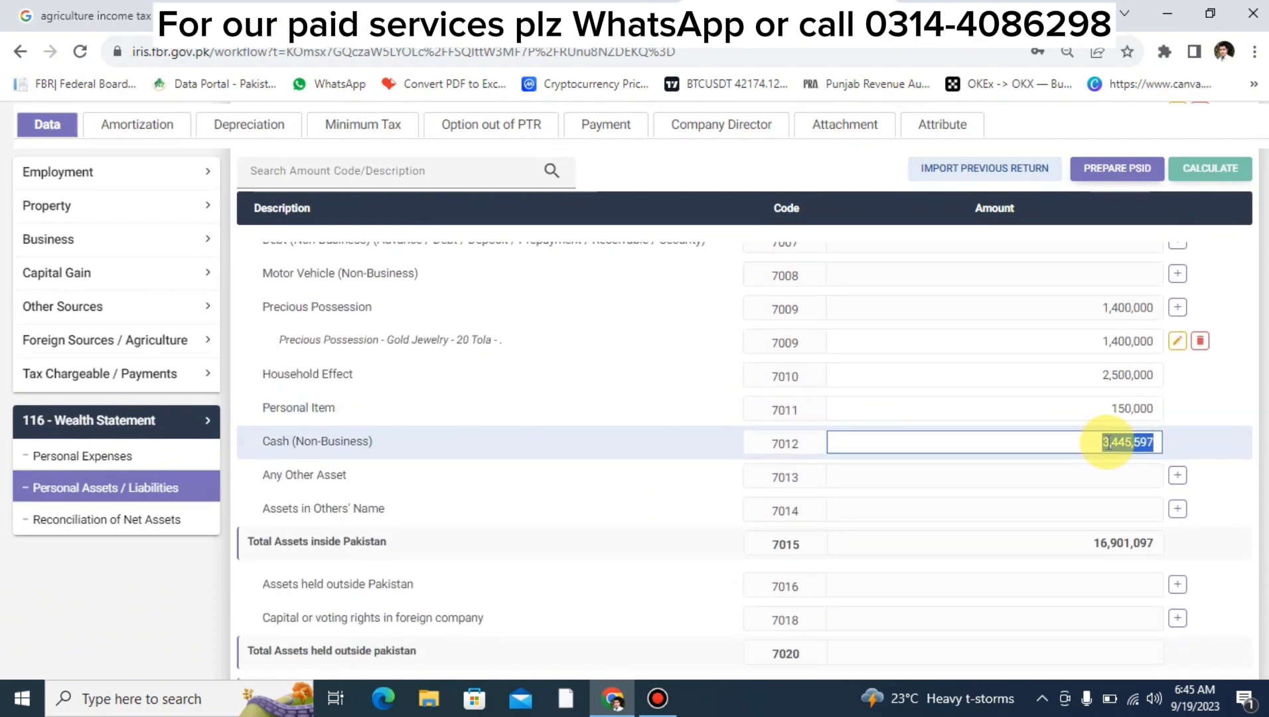
left_click(1083, 443)
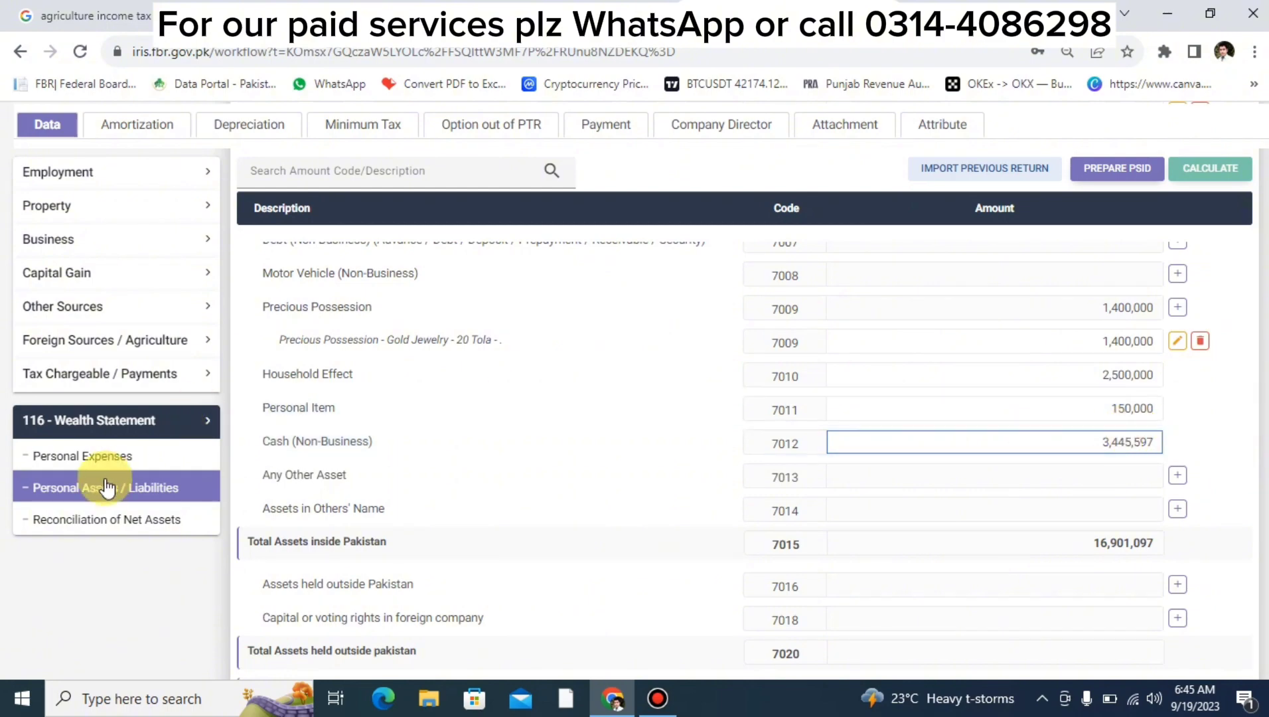
Review the Reconciliation of Net Assets: 5,425,000 unreconciled against the previous year's net assets figure.
left_click(100, 520)
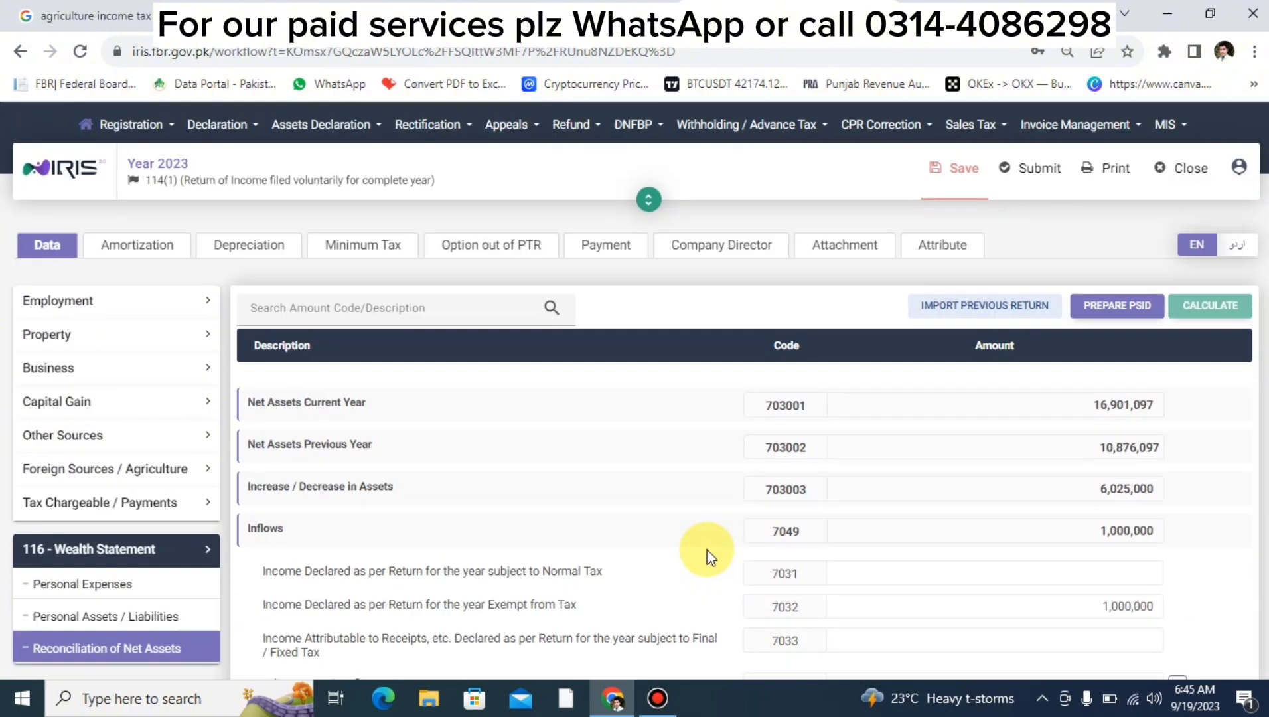
scroll(1033, 599, "down", 10)
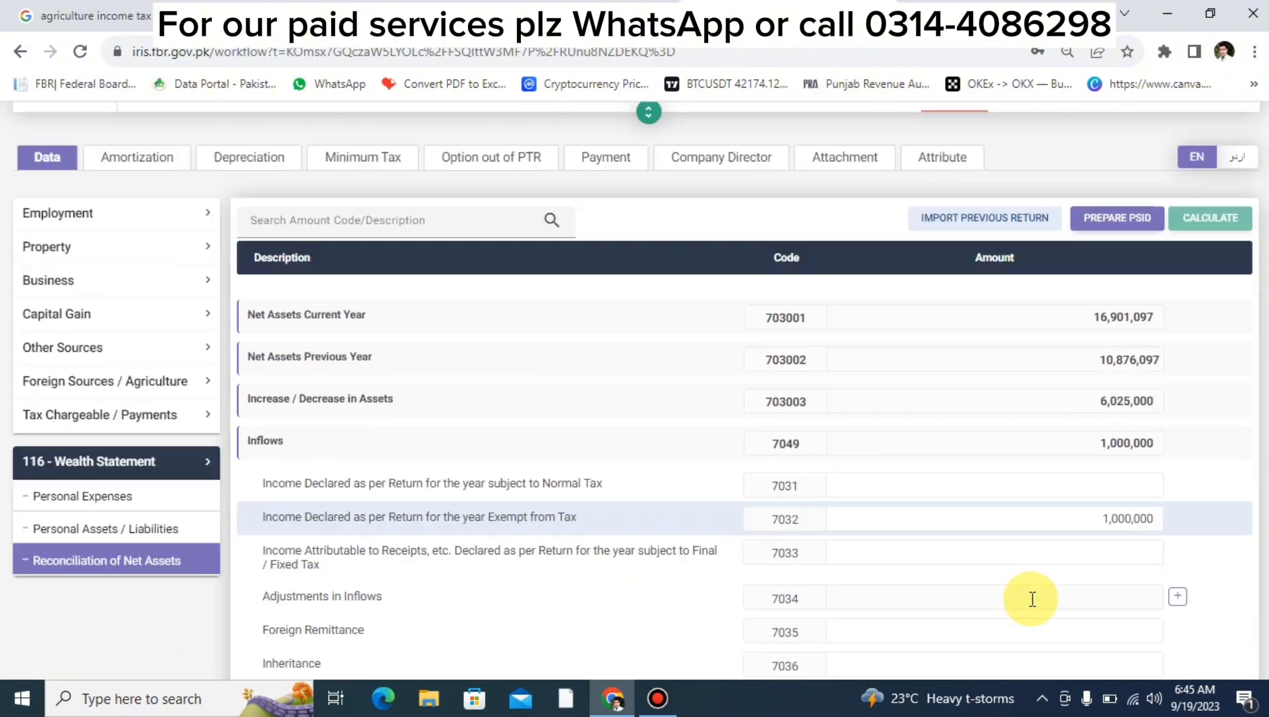
double_click(1106, 518)
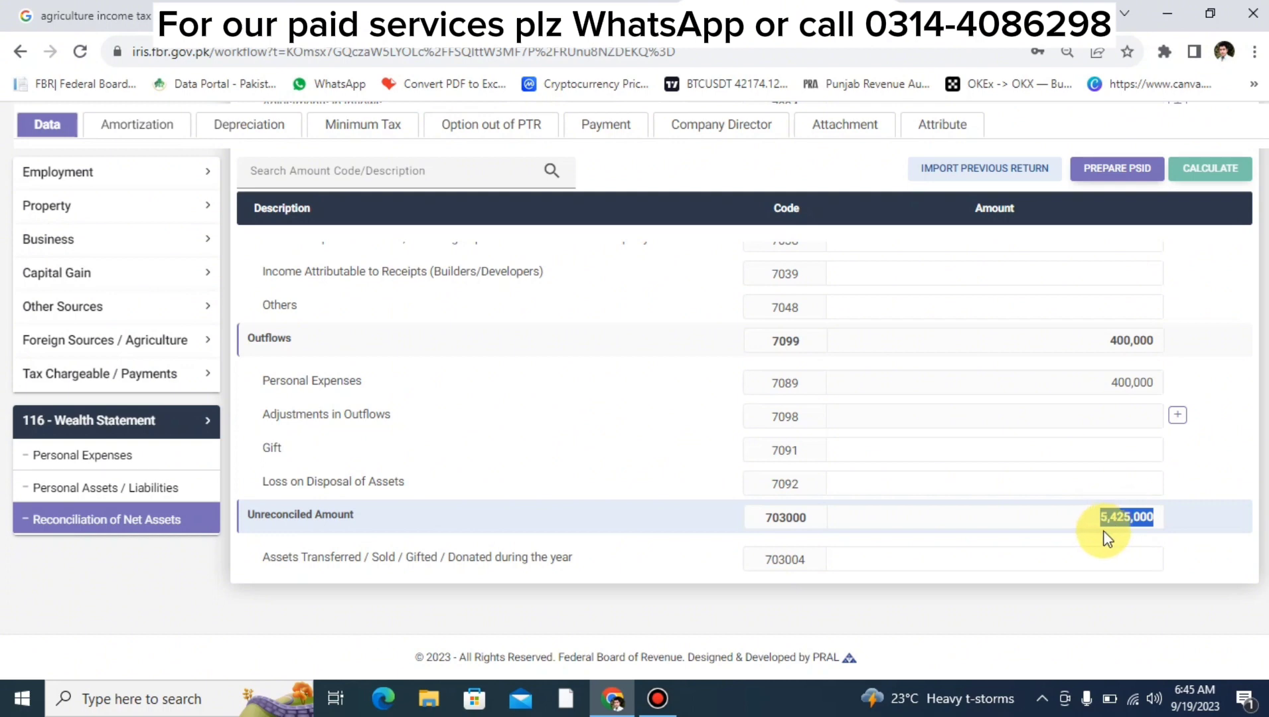
left_click(1098, 519)
double_click(1110, 523)
scroll(1062, 498, "up", 10)
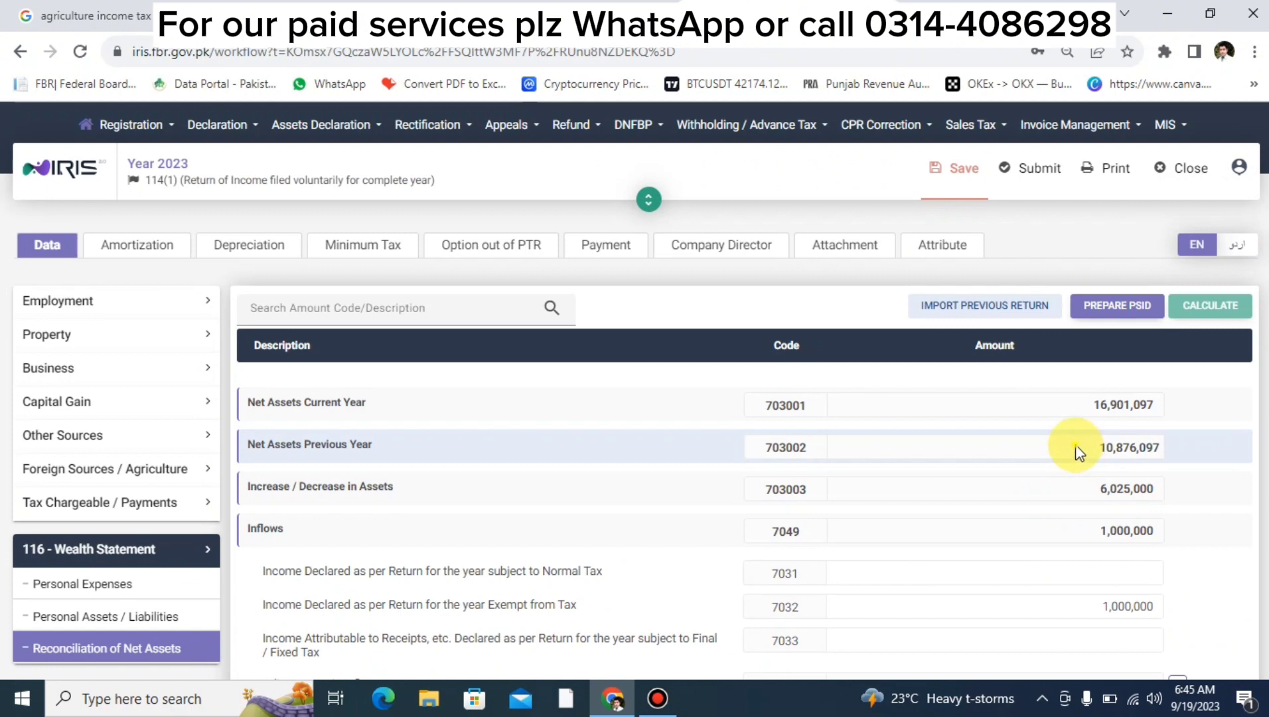
double_click(1102, 449)
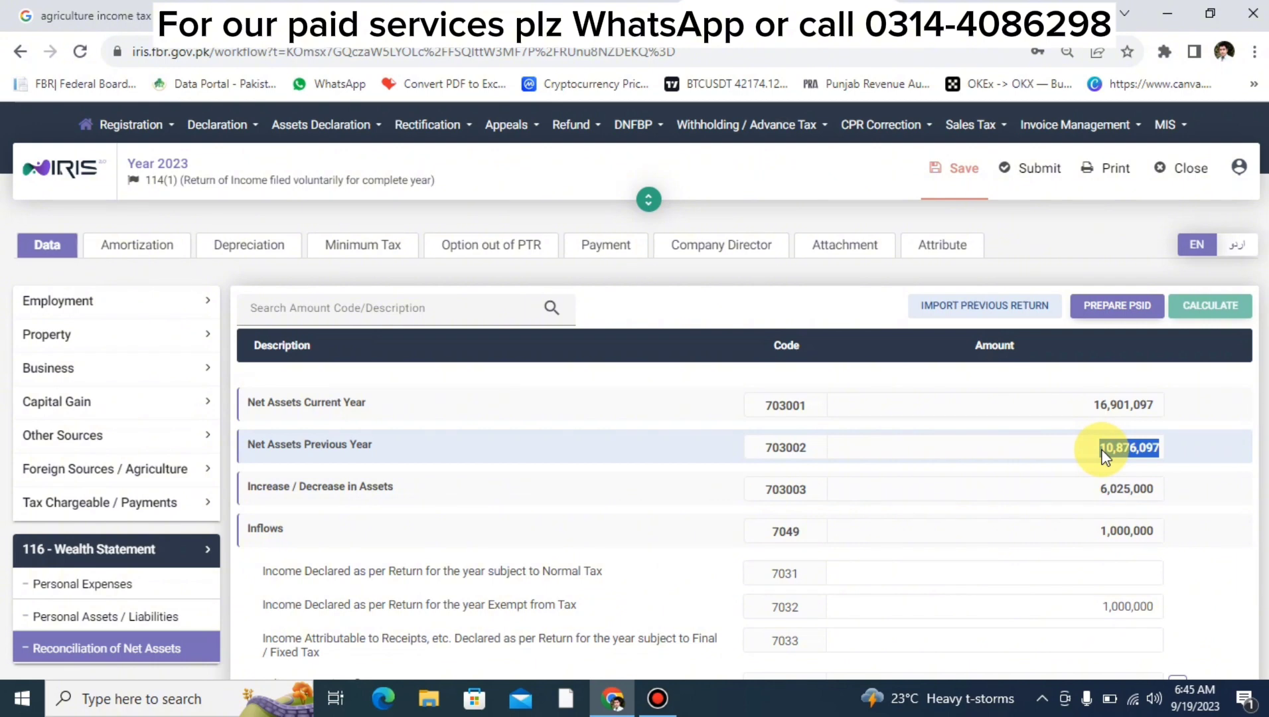
scroll(1102, 451, "down", 10)
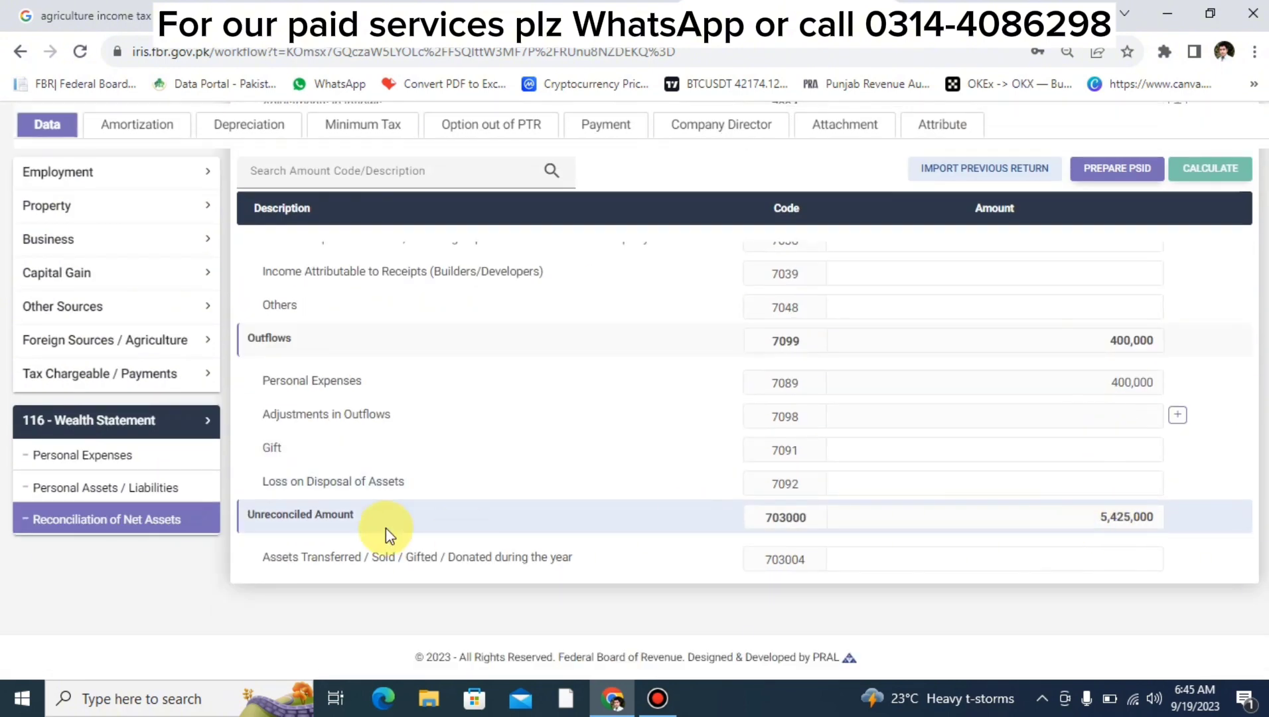
scroll(1103, 516, "up", 10)
scroll(1097, 518, "up", 1)
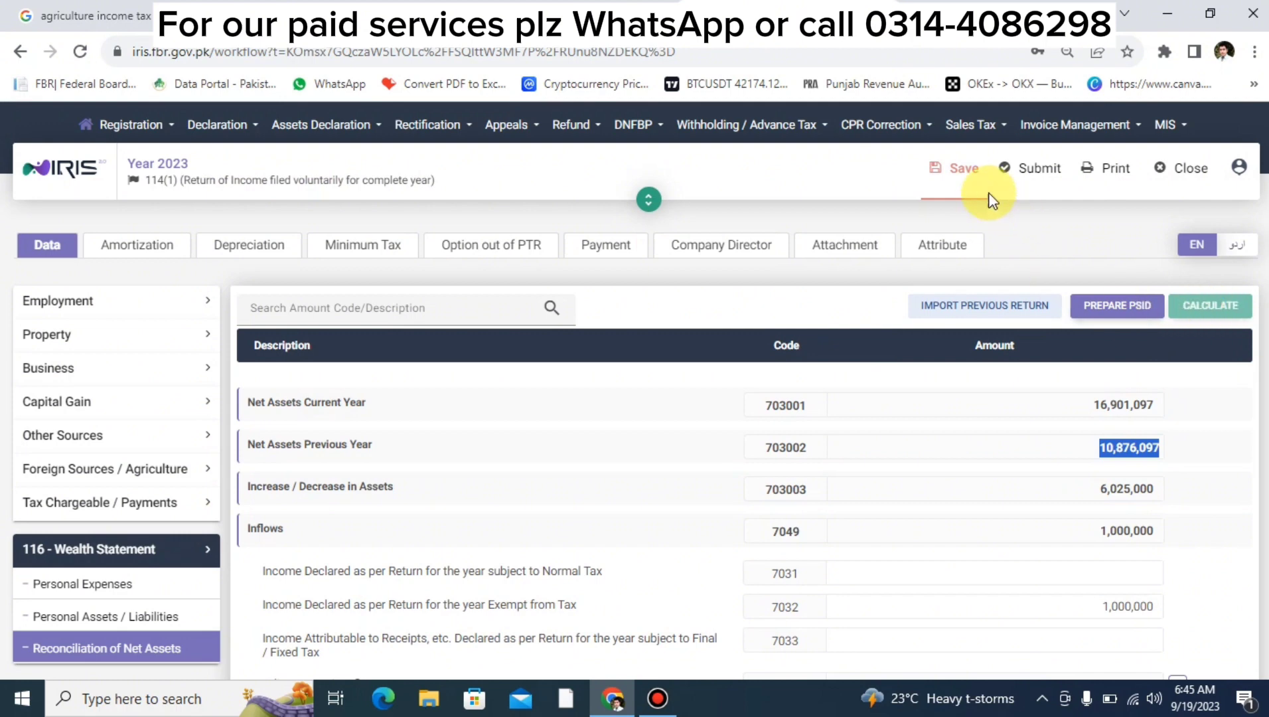
Save the return and review the Personal Assets / Liabilities rows, totalling 16,901,097.
left_click(954, 170)
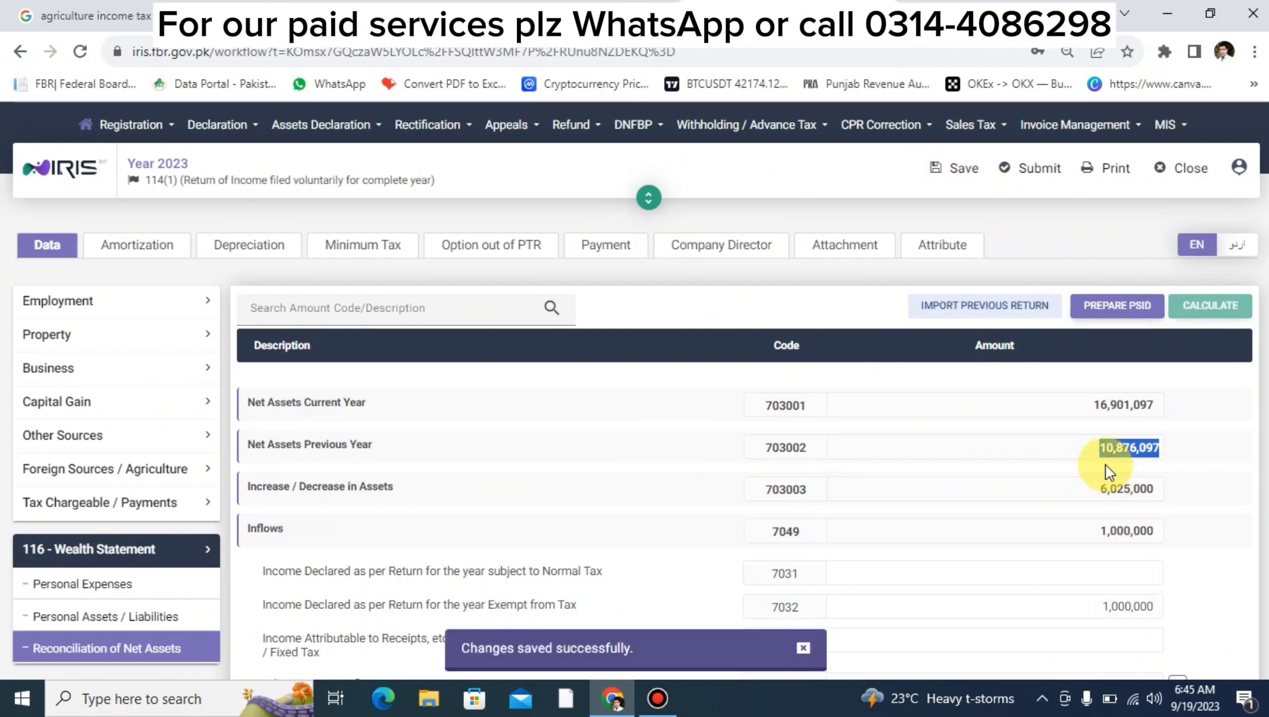
scroll(1106, 464, "down", 5)
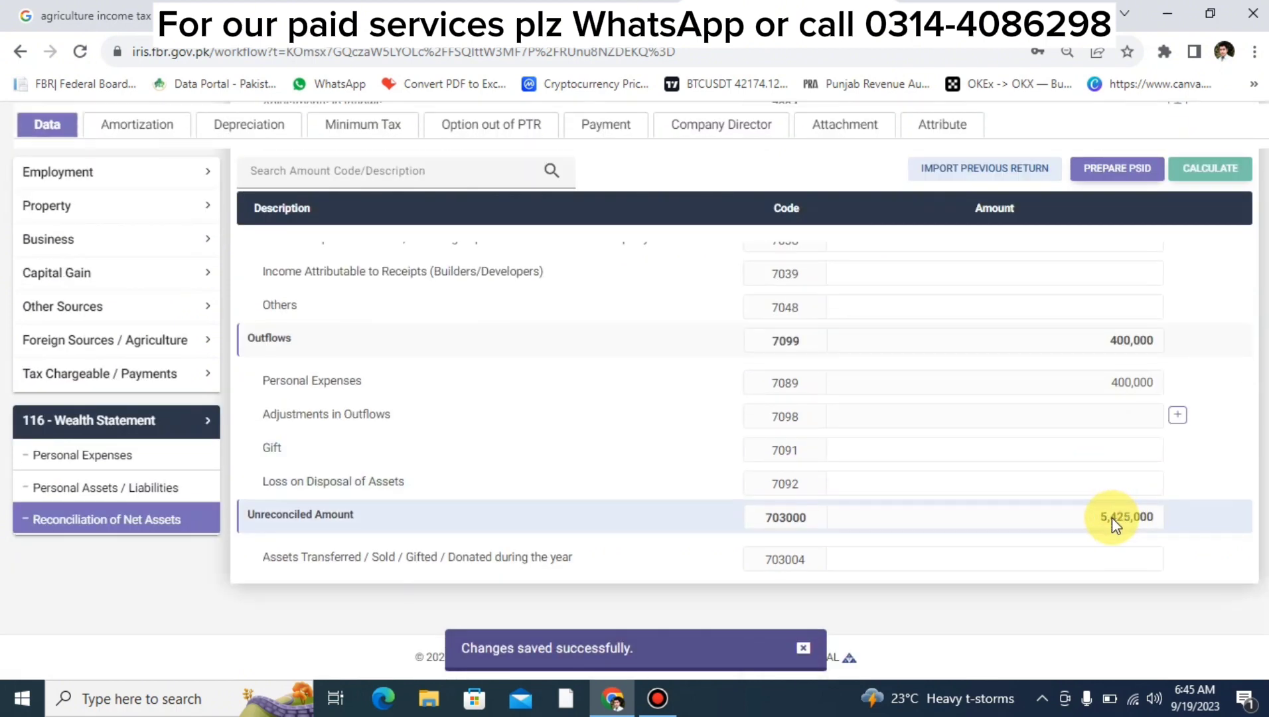
left_click(169, 488)
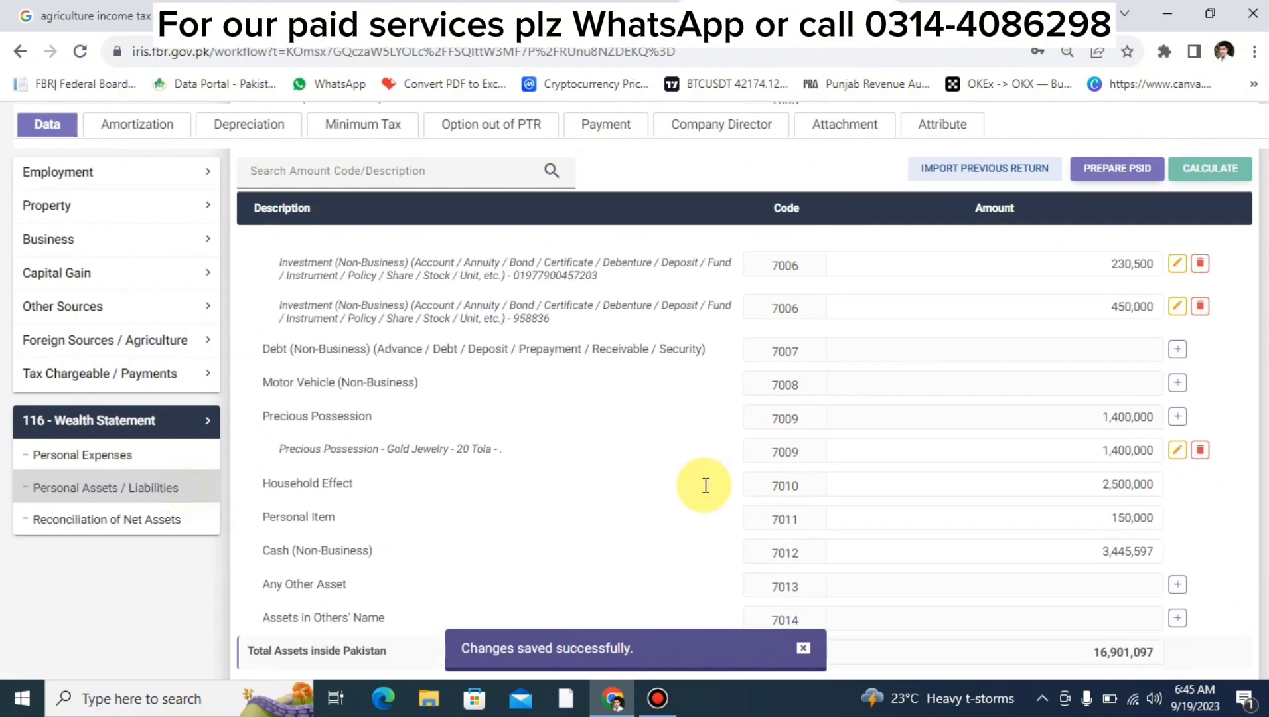
scroll(703, 488, "down", 10)
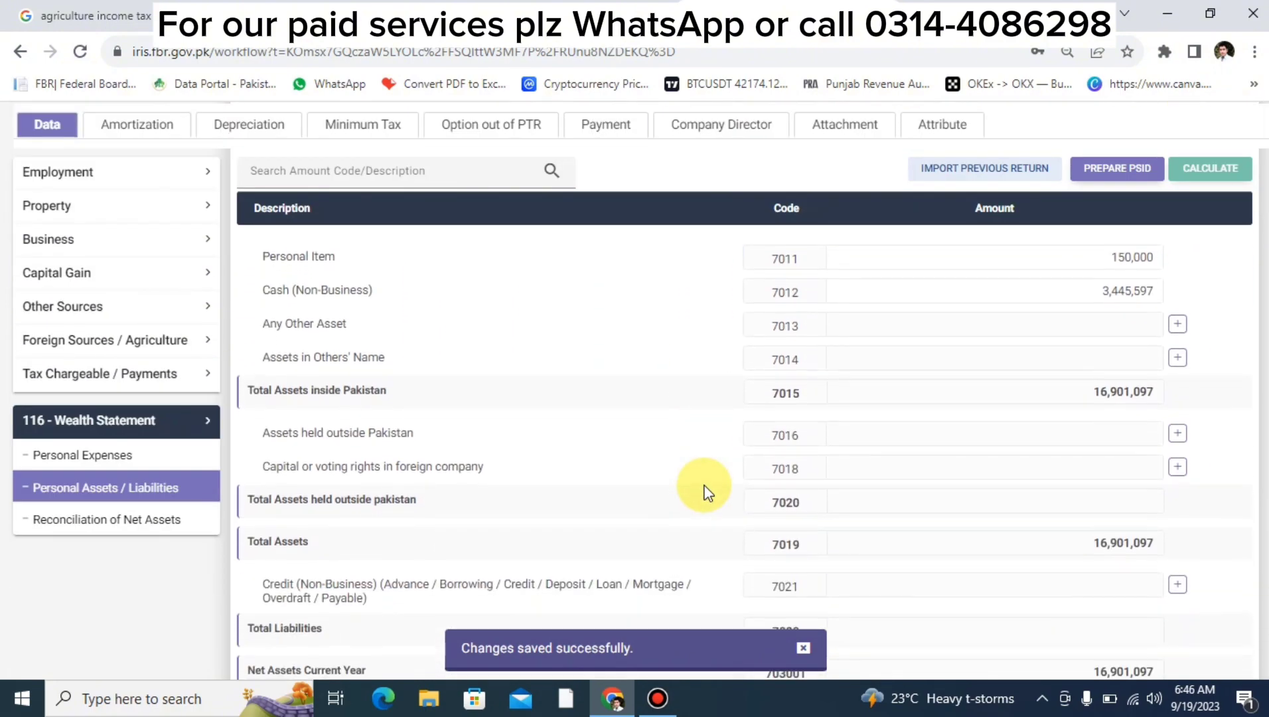
scroll(707, 491, "up", 1)
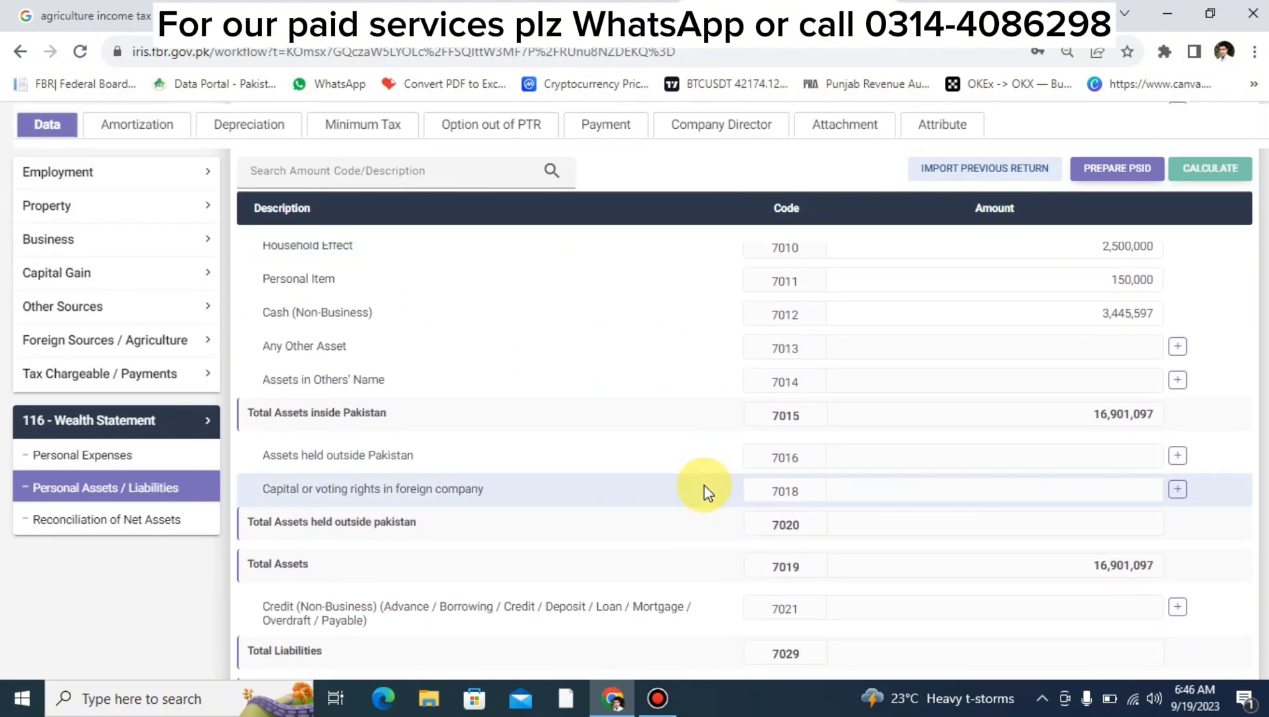
scroll(1071, 334, "up", 8)
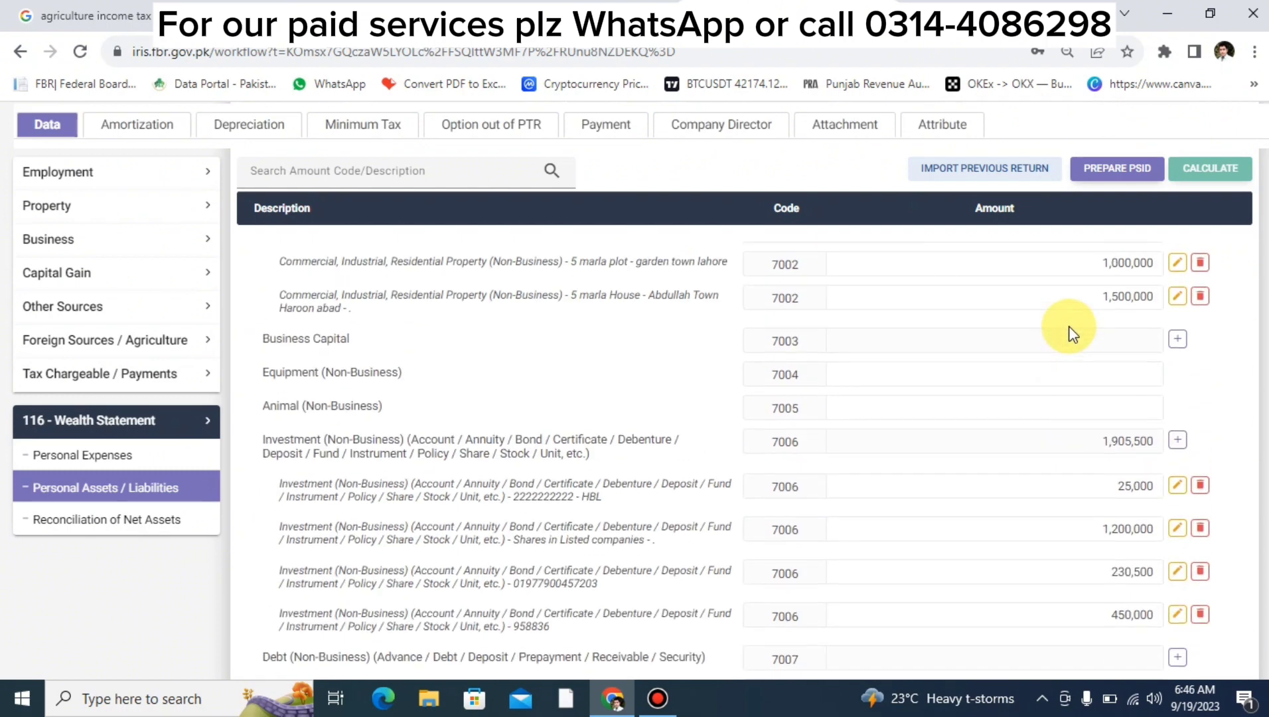
scroll(1070, 334, "down", 1)
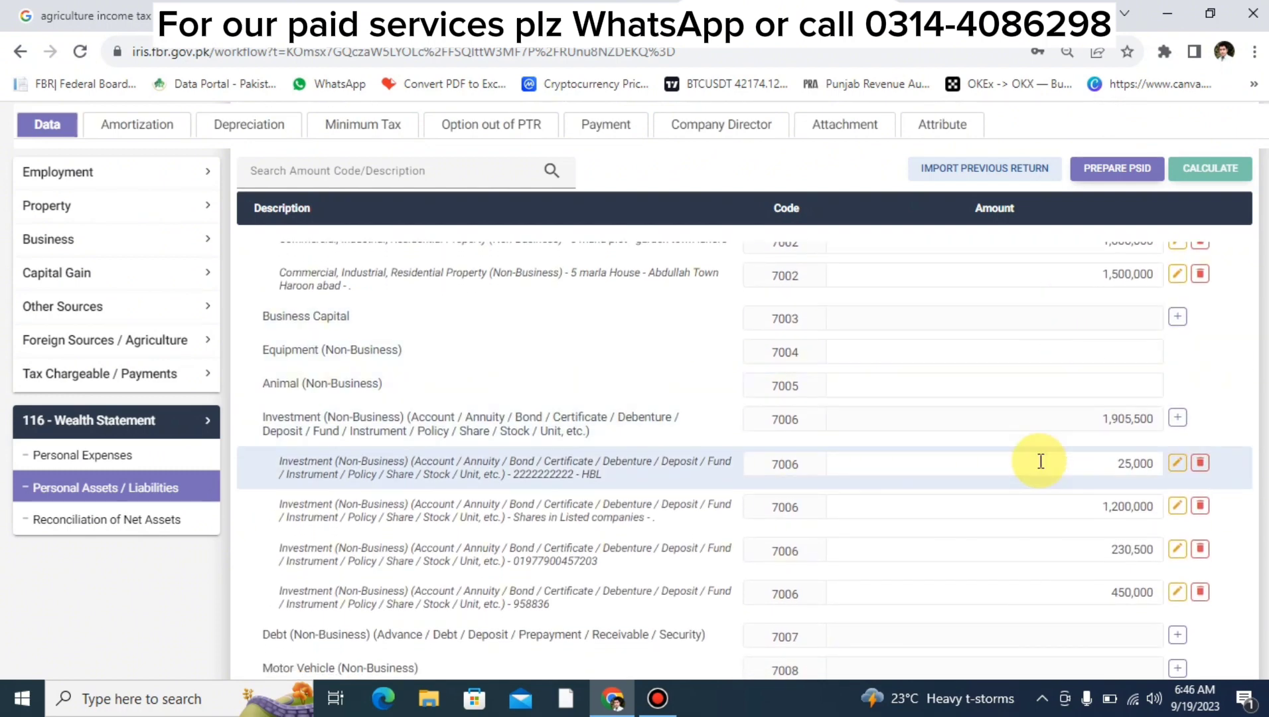
scroll(1041, 461, "down", 7)
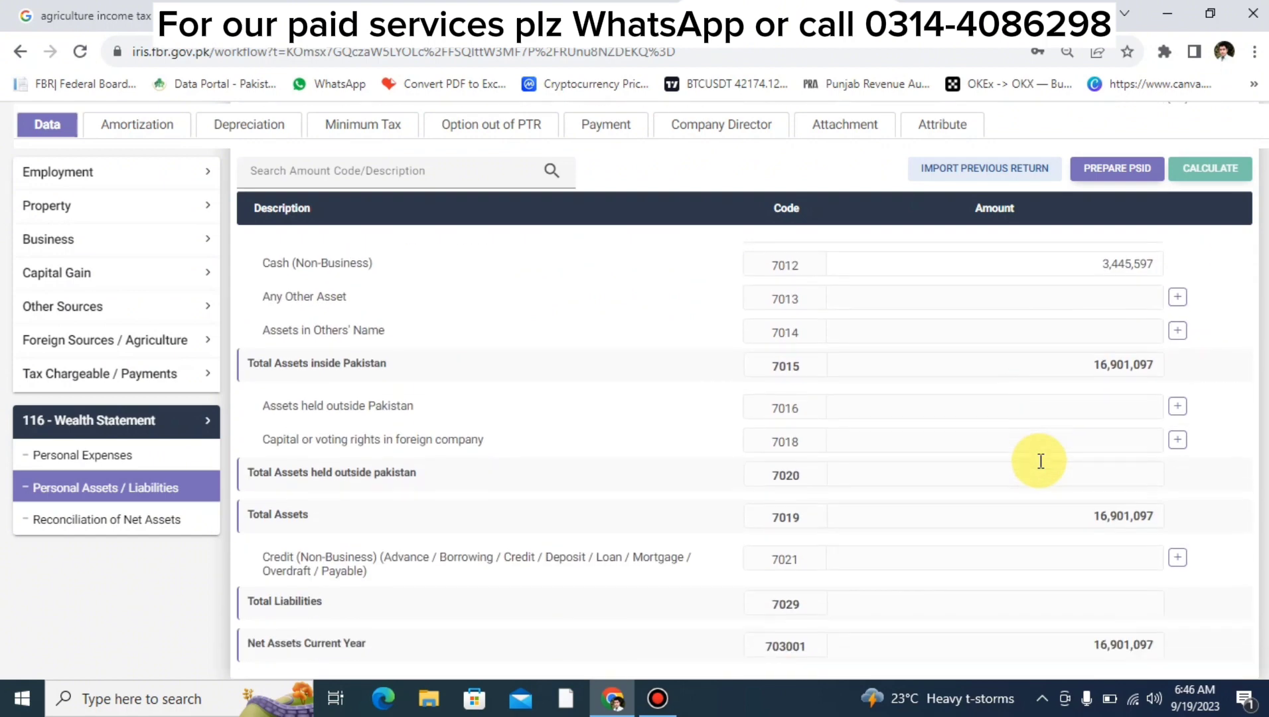
Clear the 3,445,597 Cash (Non-Business) amount and recalculate the wealth statement.
left_click(1103, 263)
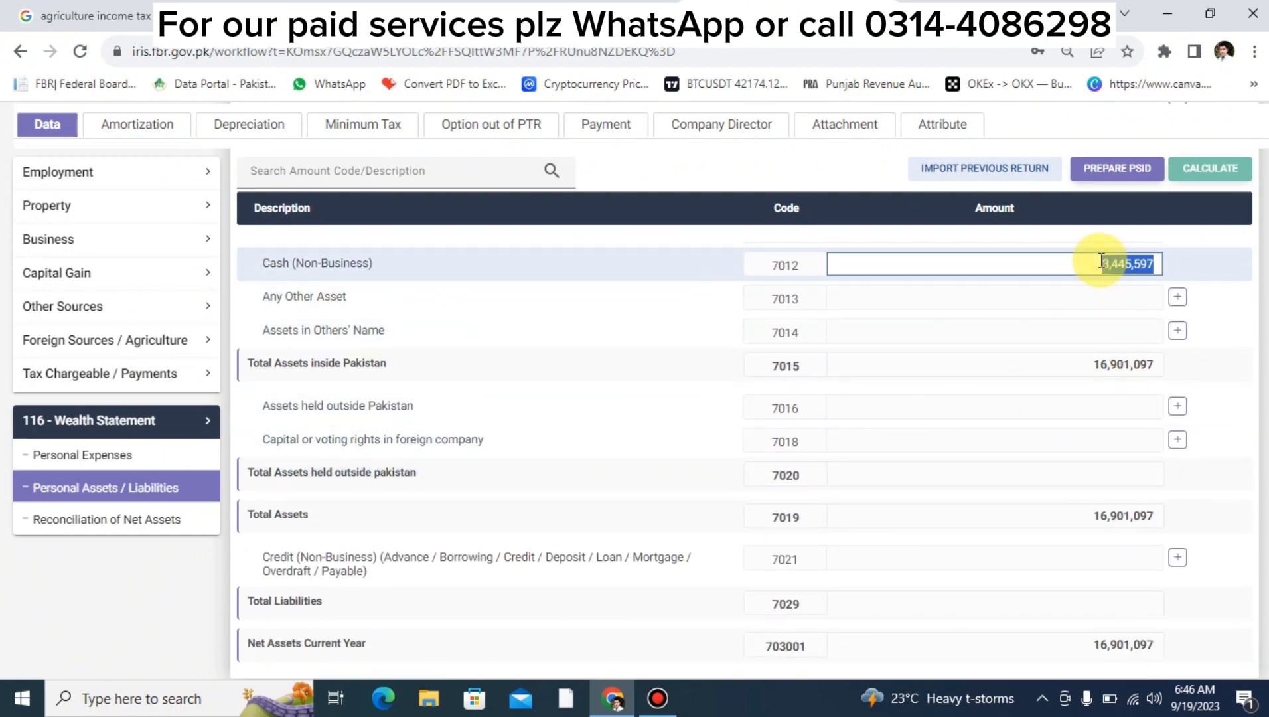
key("BackSpace")
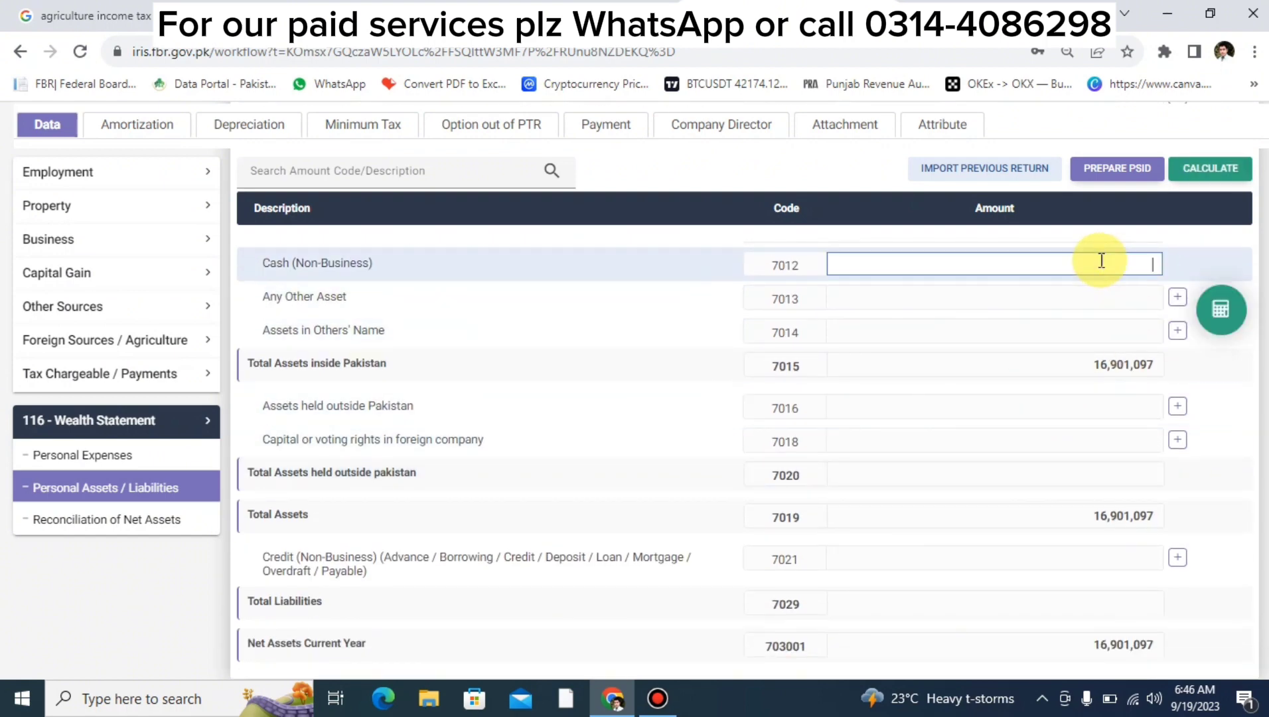
left_click(1215, 298)
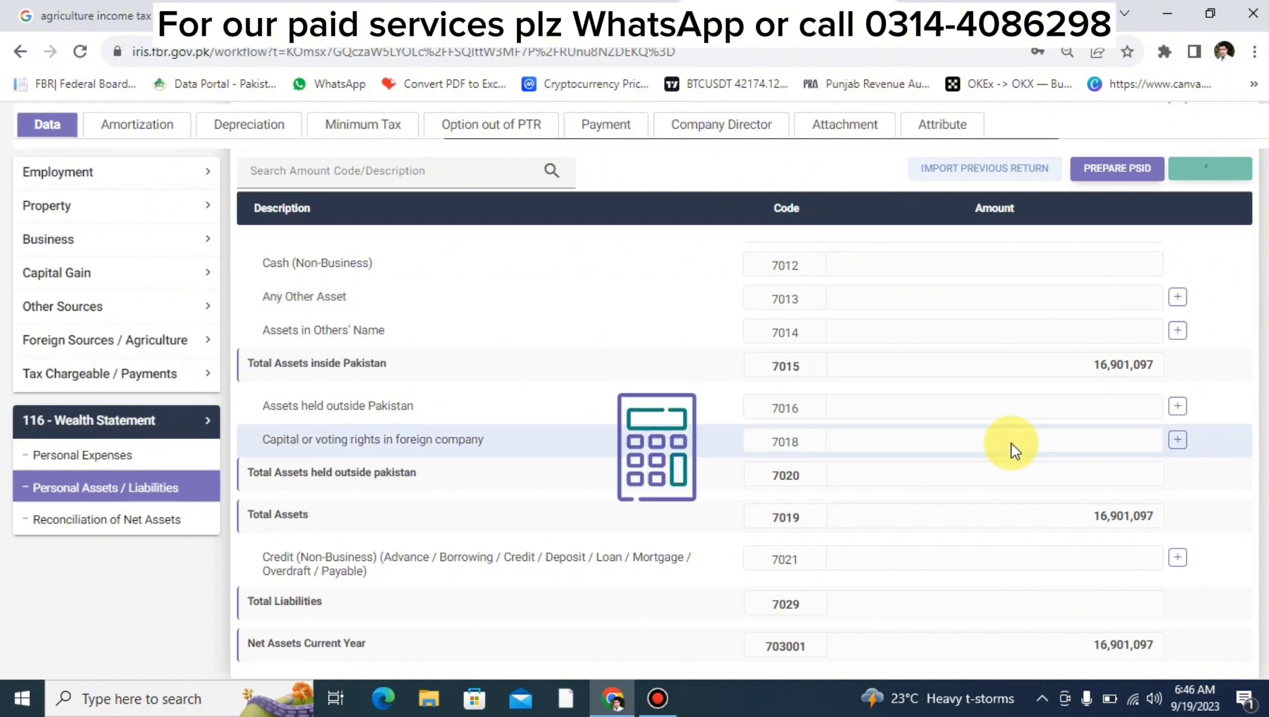
scroll(1012, 443, "up", 6)
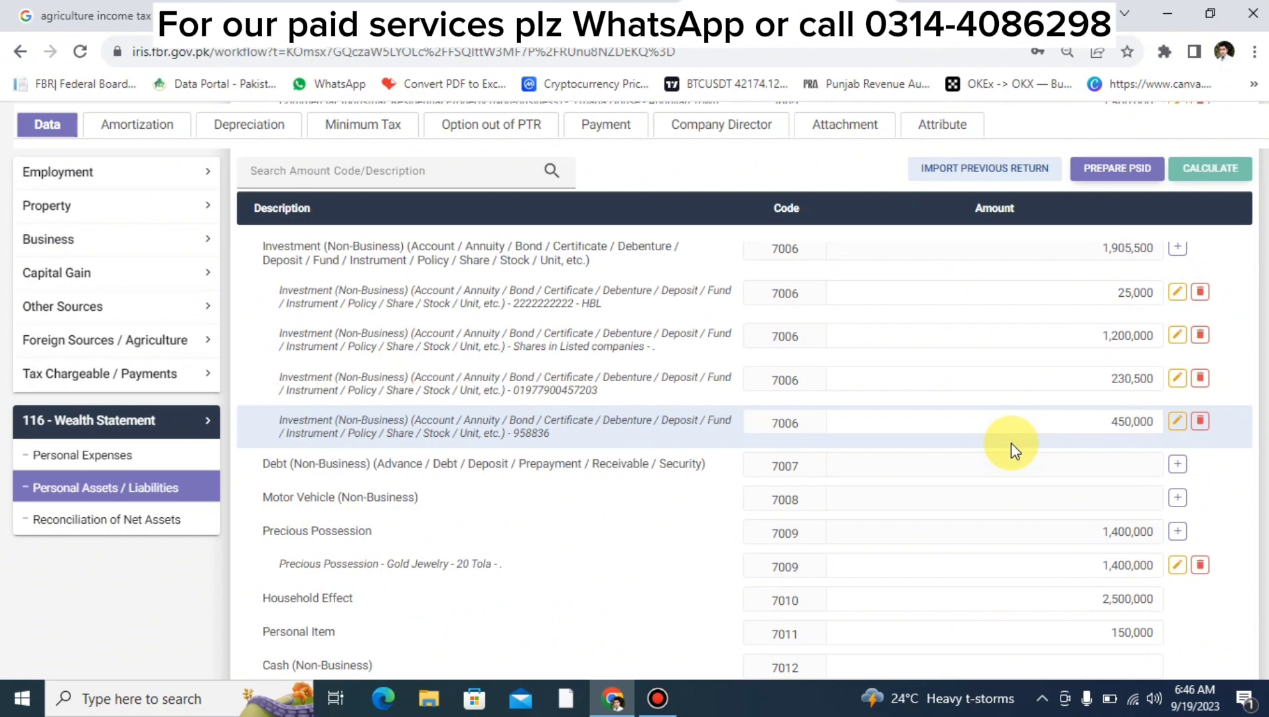
scroll(1012, 444, "up", 7)
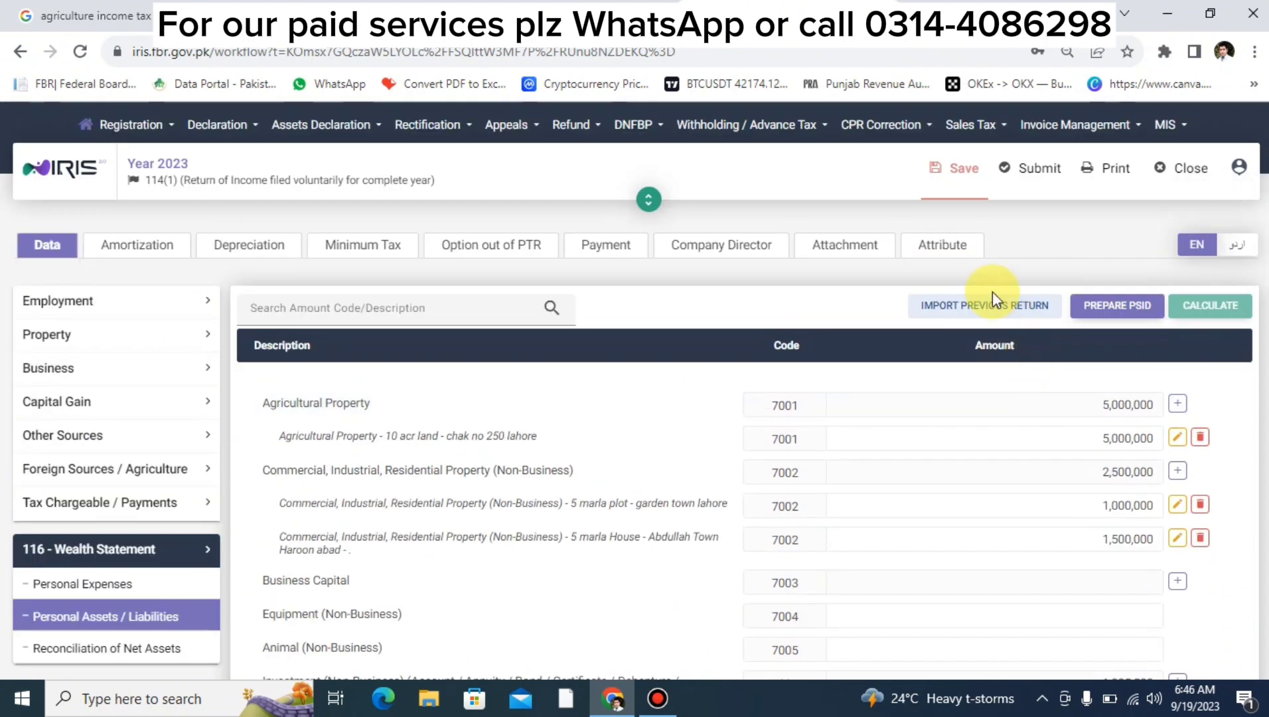
left_click(964, 198)
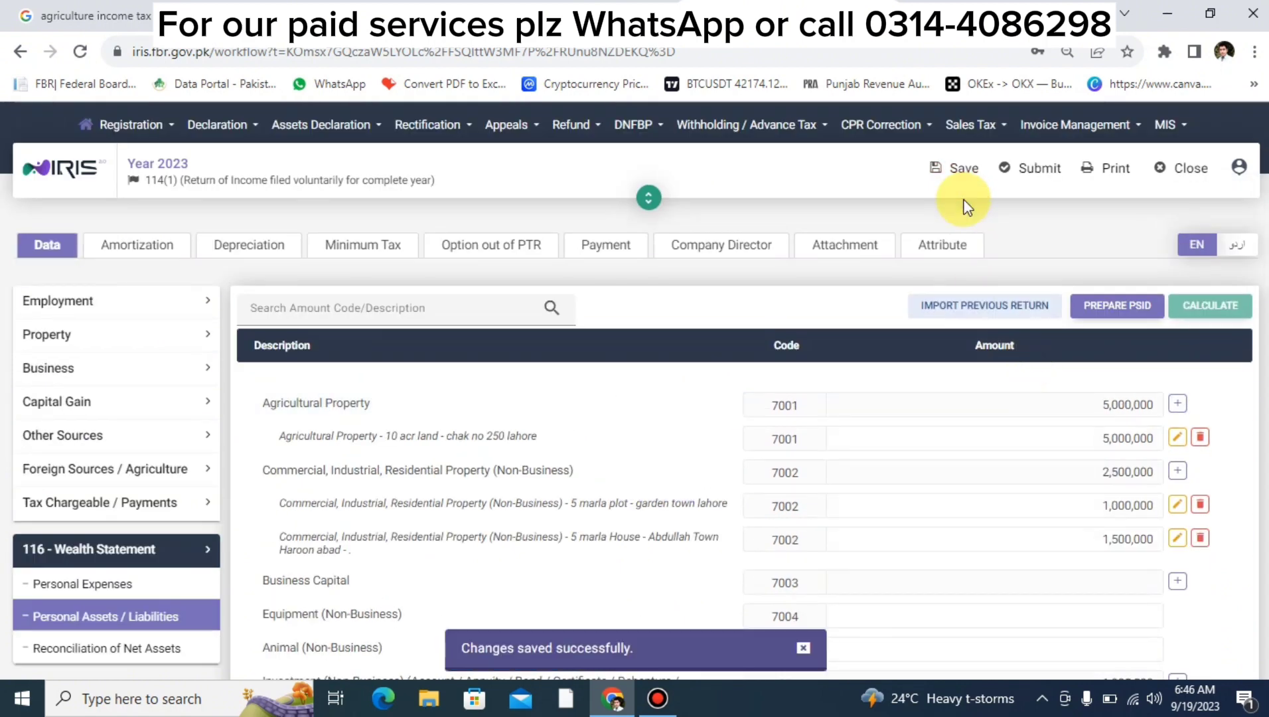
scroll(966, 257, "down", 13)
scroll(966, 258, "up", 5)
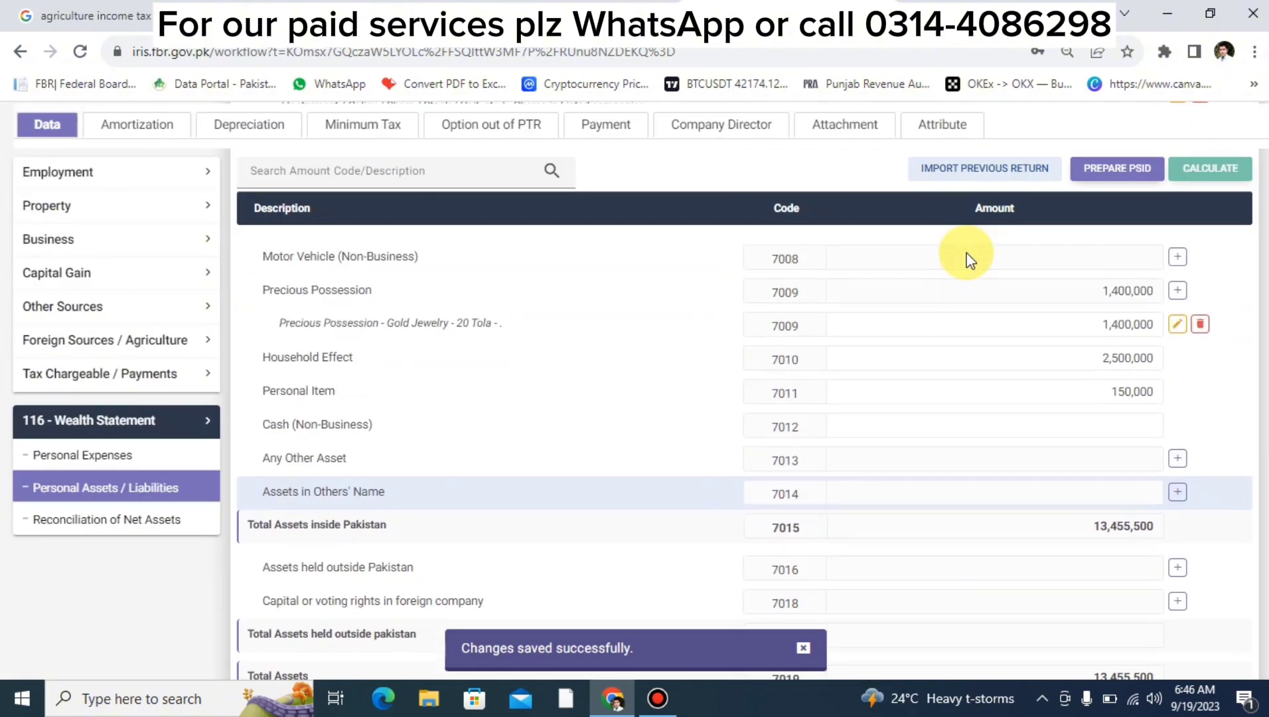
left_click(181, 523)
scroll(882, 518, "up", 7)
scroll(883, 519, "down", 6)
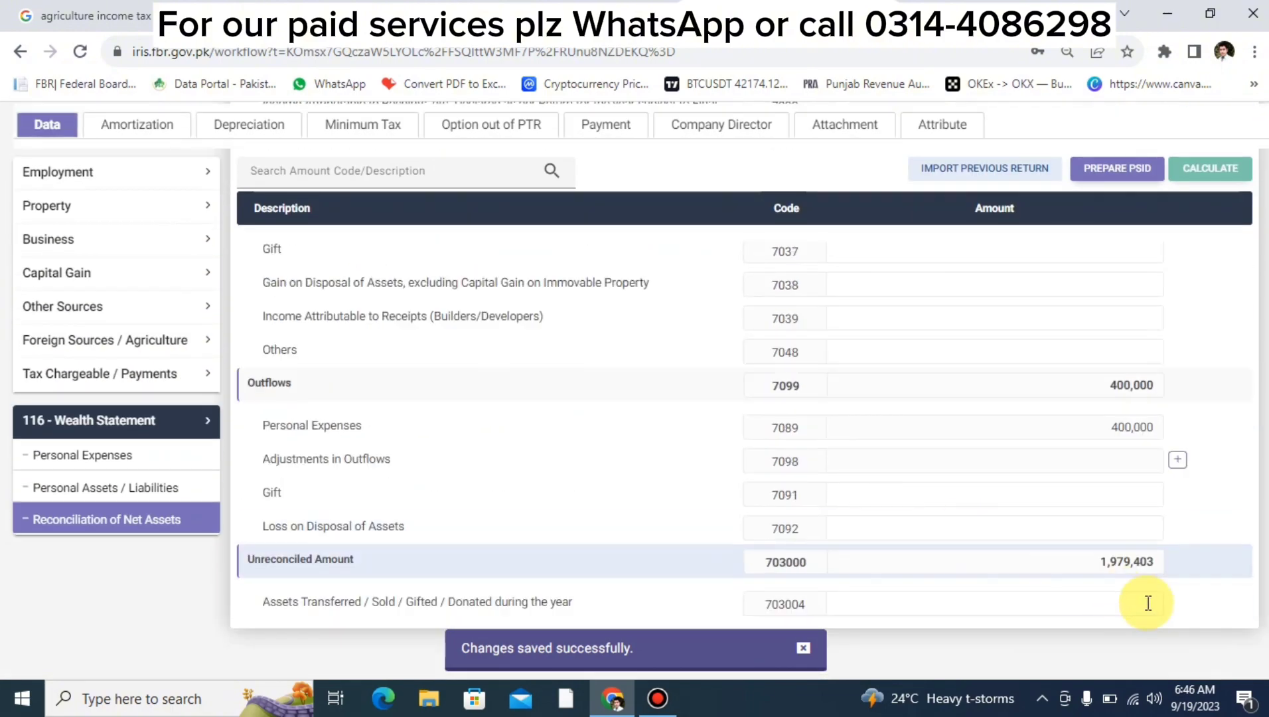
double_click(1100, 570)
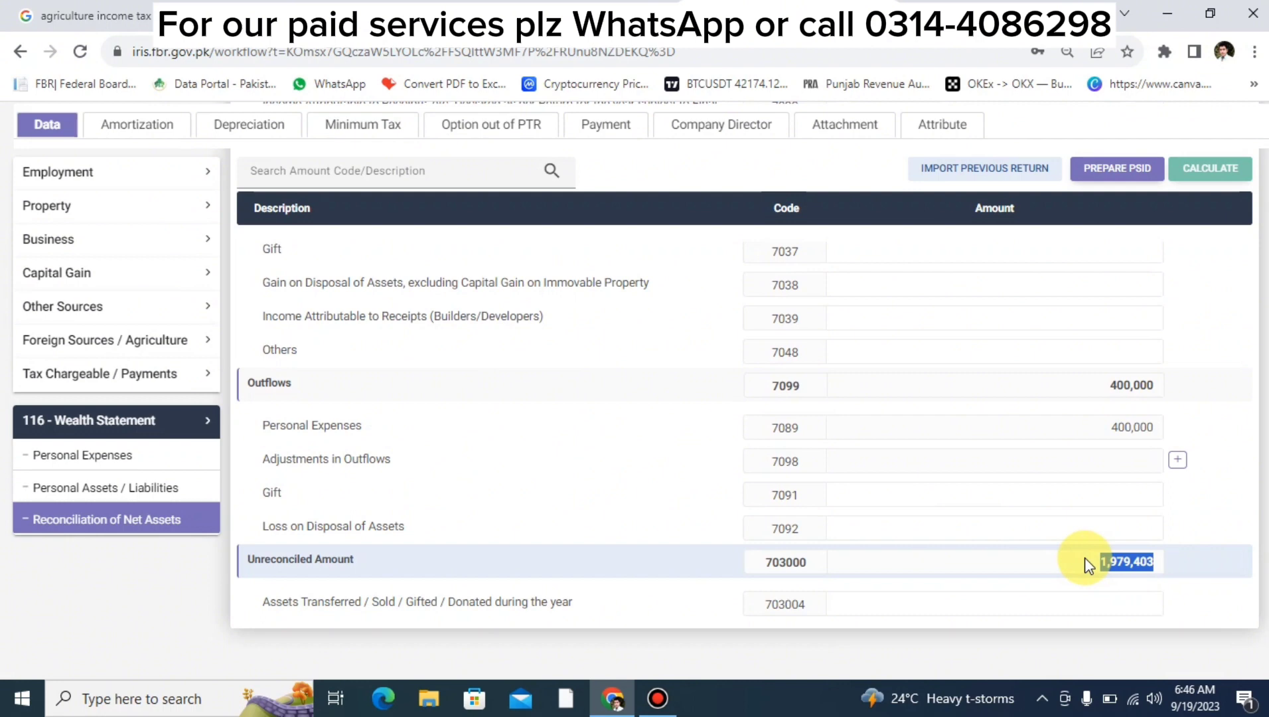
scroll(1086, 564, "up", 8)
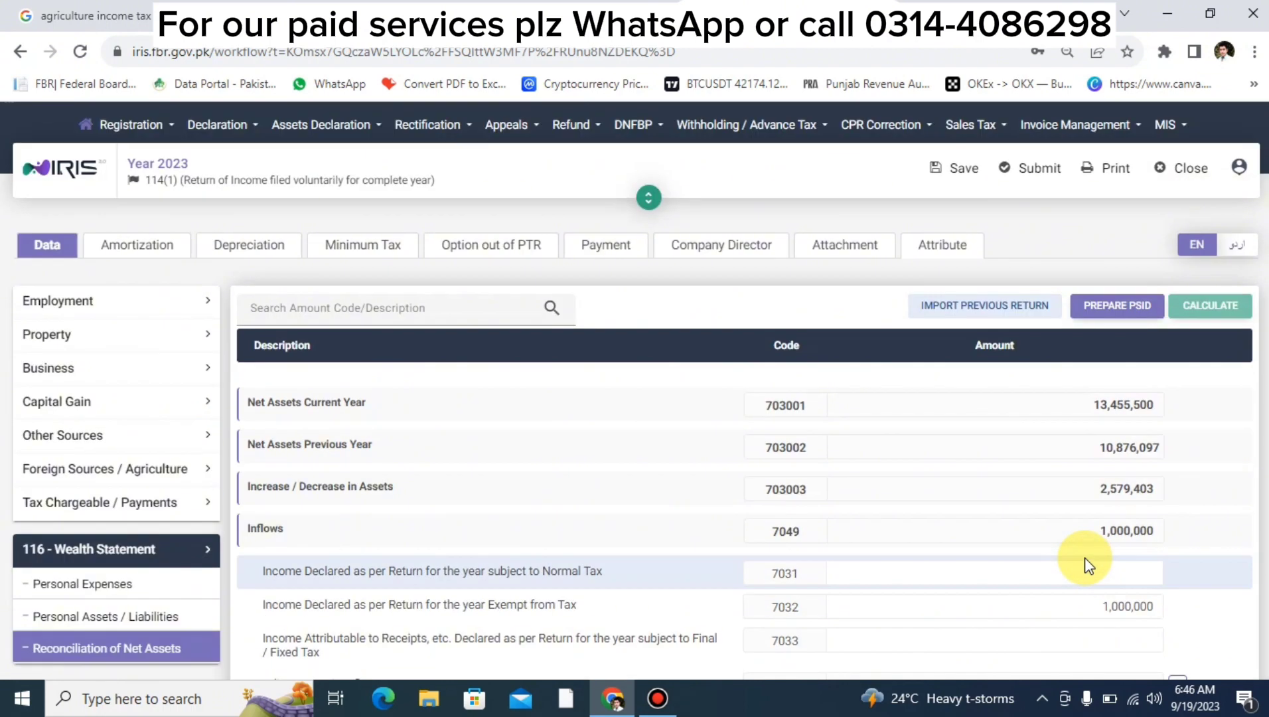
double_click(1087, 446)
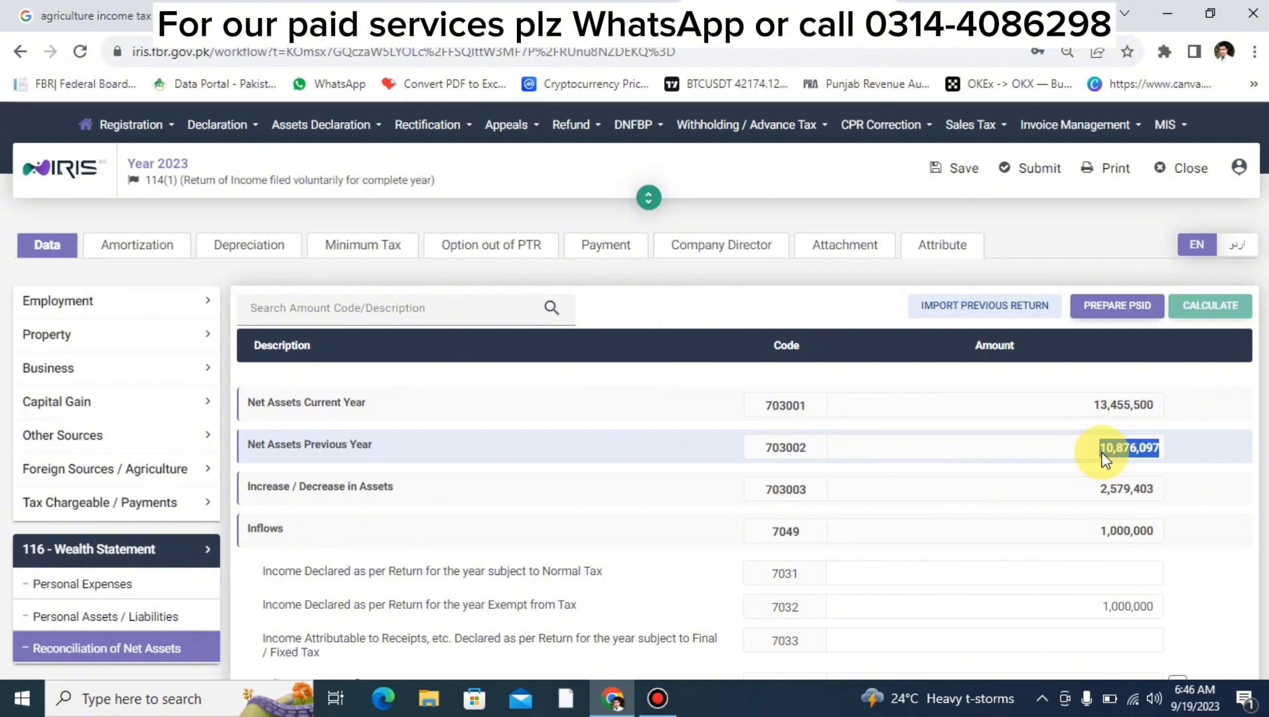
scroll(1102, 458, "down", 5)
scroll(1103, 453, "up", 5)
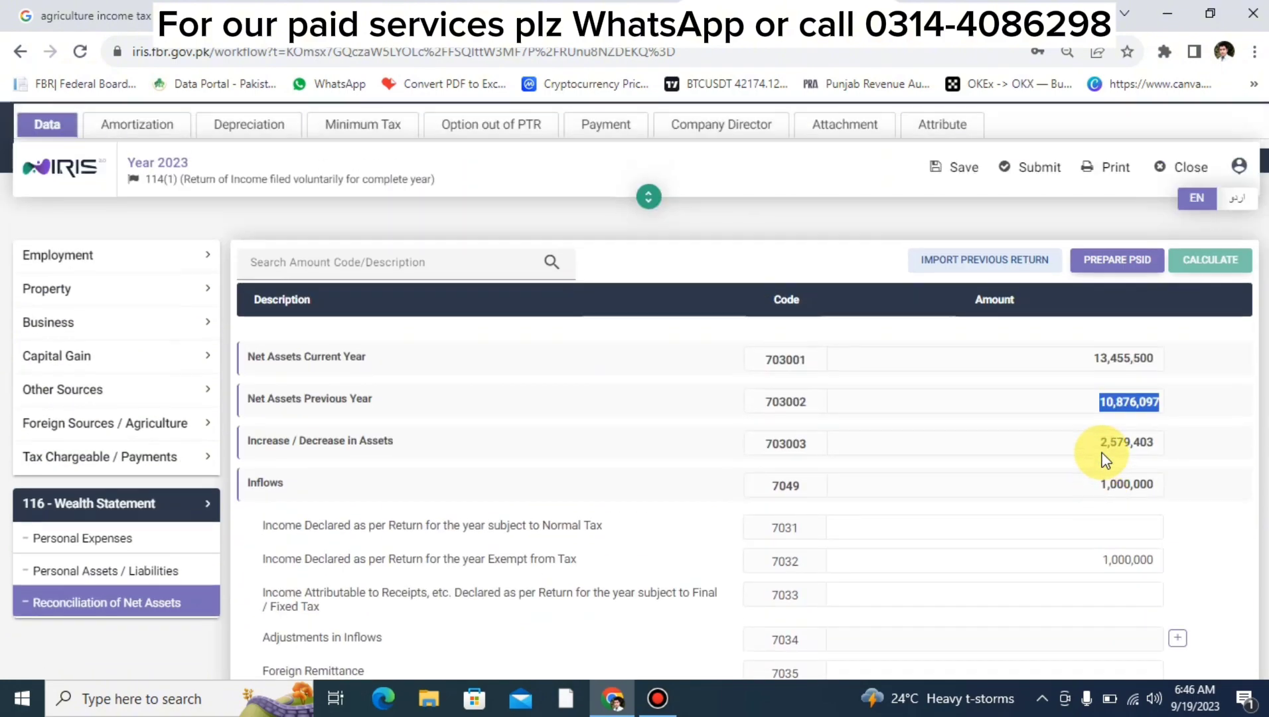
scroll(1103, 453, "down", 2)
scroll(1103, 453, "down", 5)
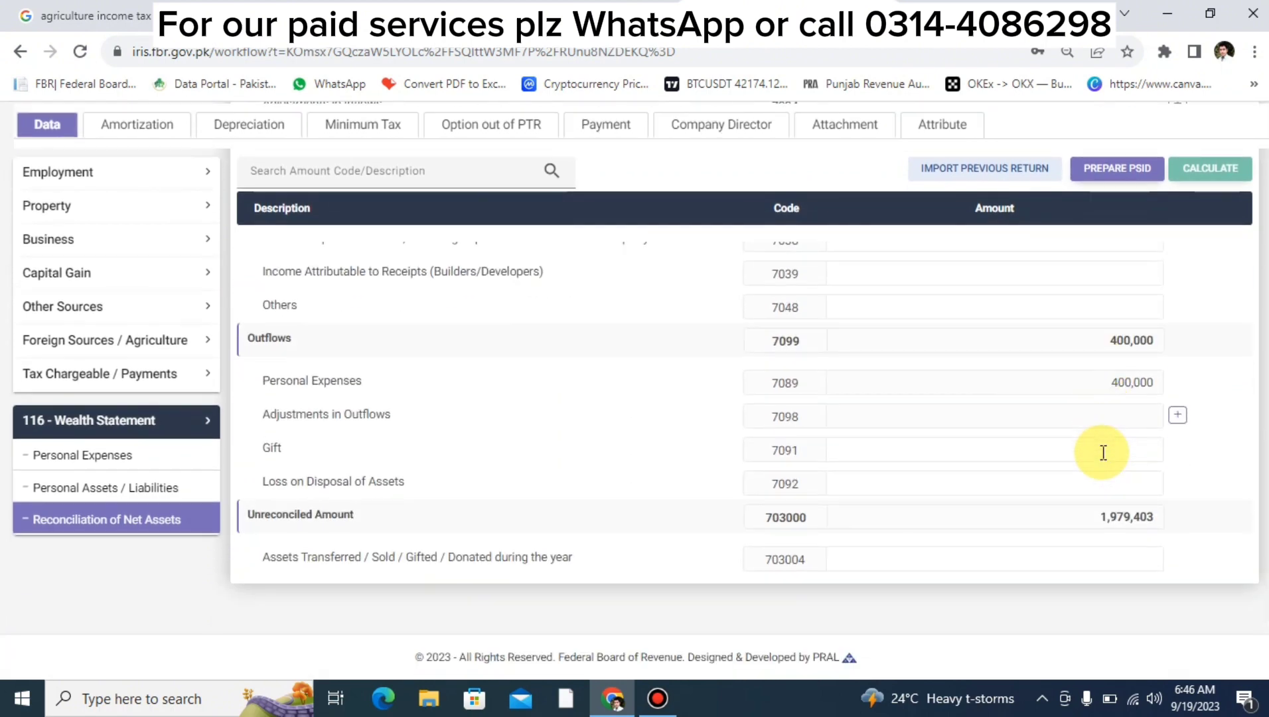
double_click(1106, 523)
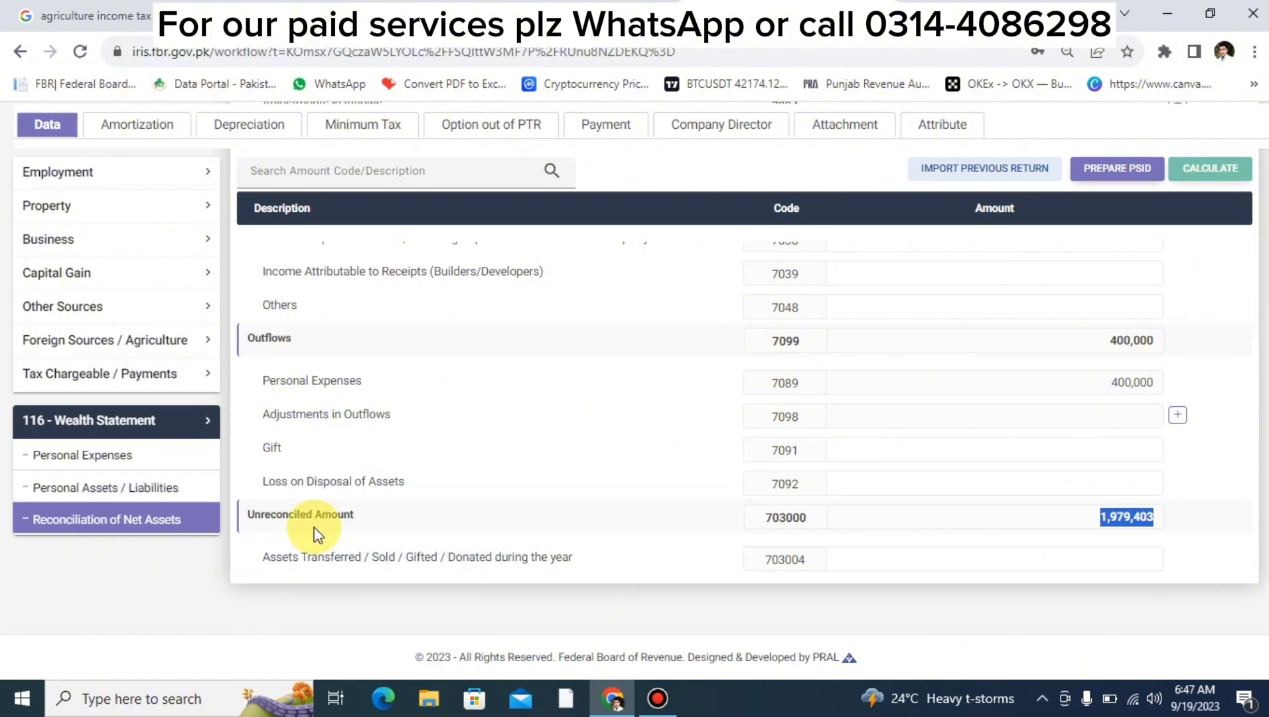
left_click(180, 487)
scroll(730, 531, "down", 10)
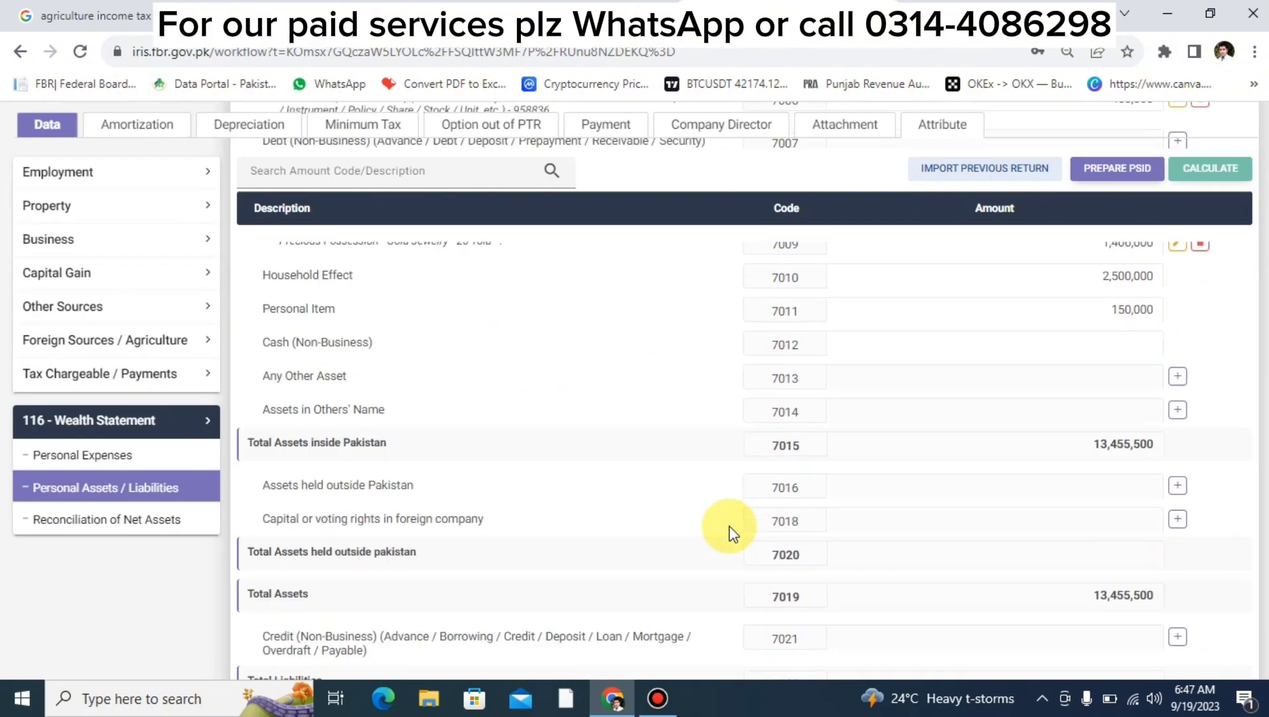
scroll(730, 531, "up", 9)
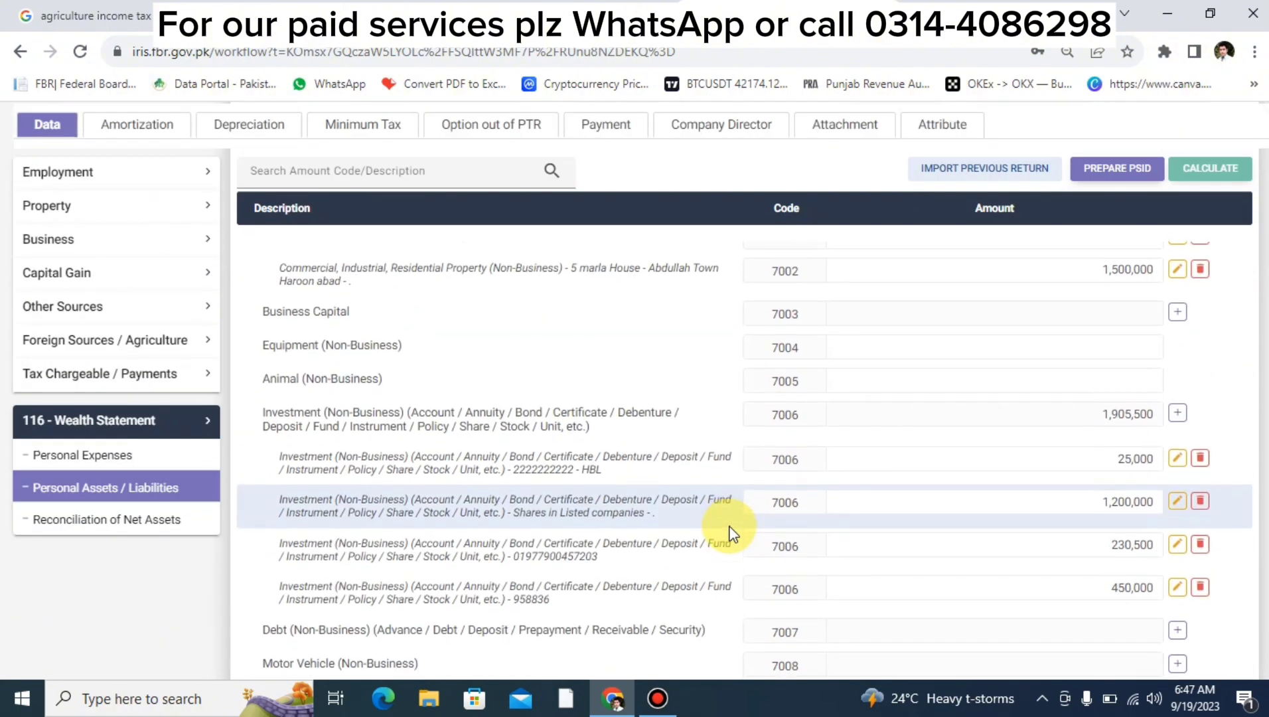
scroll(731, 531, "down", 10)
left_click(123, 525)
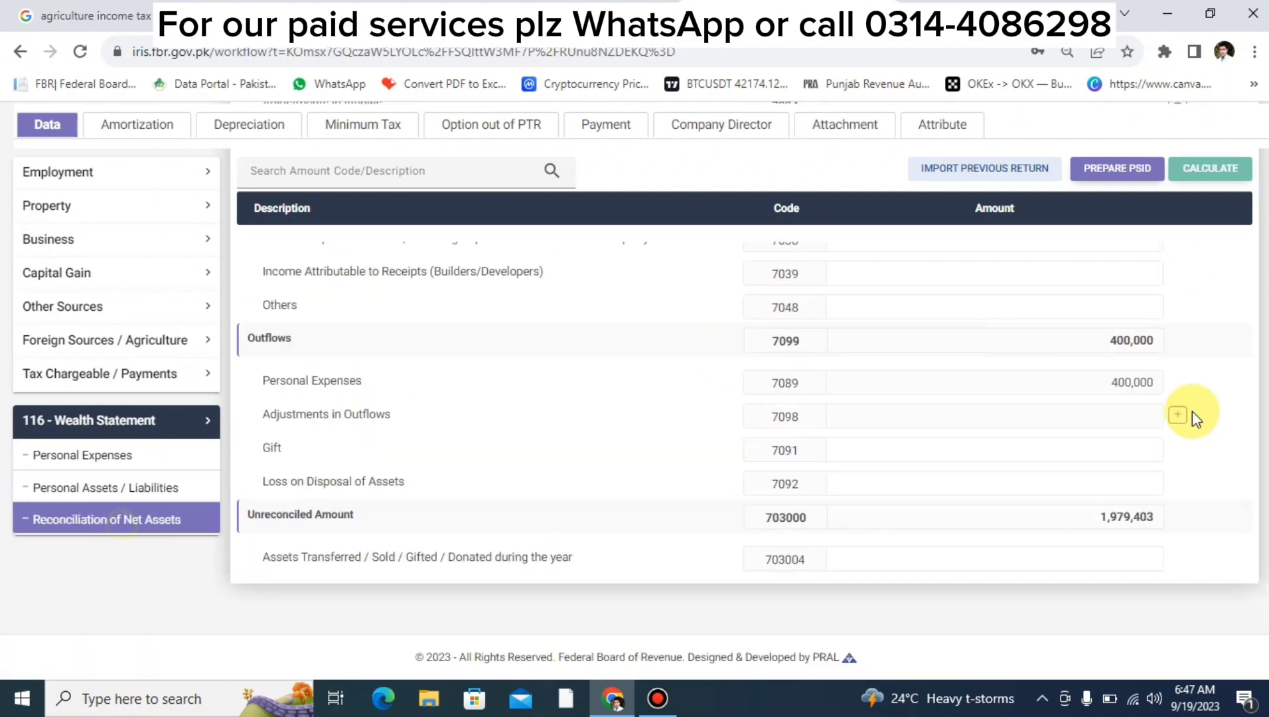
scroll(1036, 557, "down", 5)
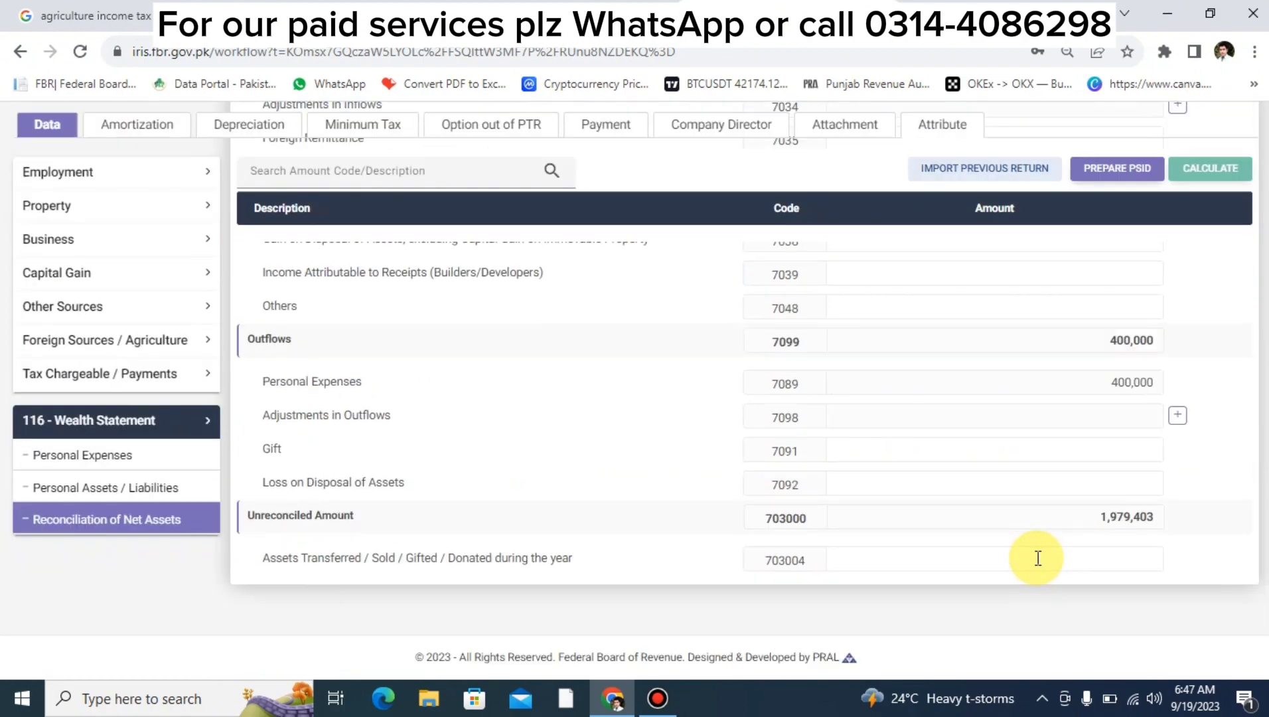
double_click(1110, 518)
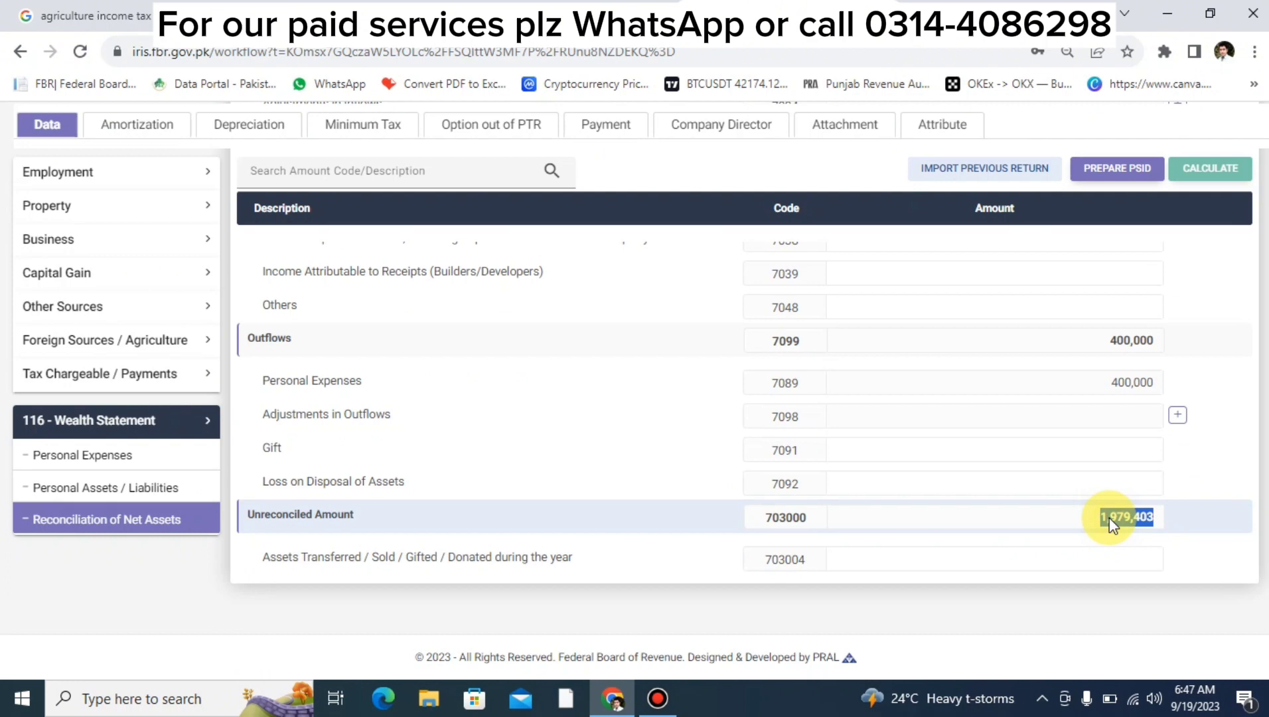
scroll(1110, 518, "up", 5)
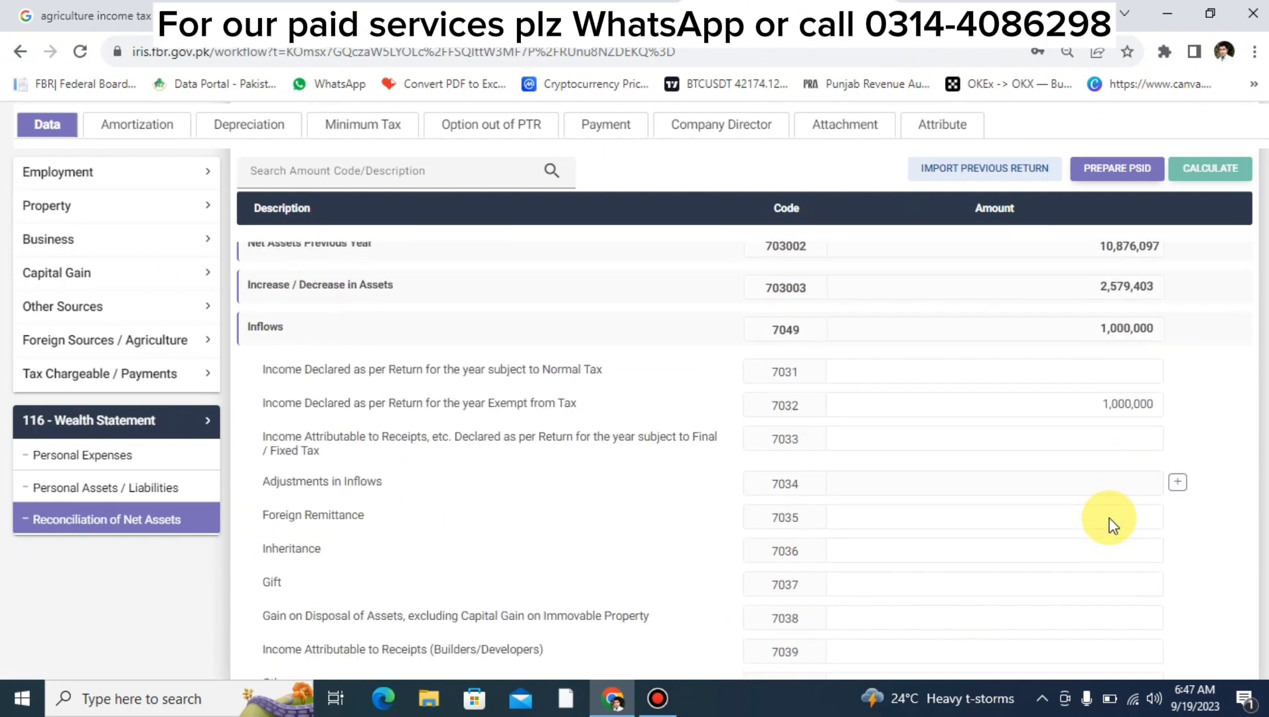
Enter a 2,500,000 Foreign Remittance (7035) and recalculate, leaving -520,597 unreconciled.
left_click(909, 452)
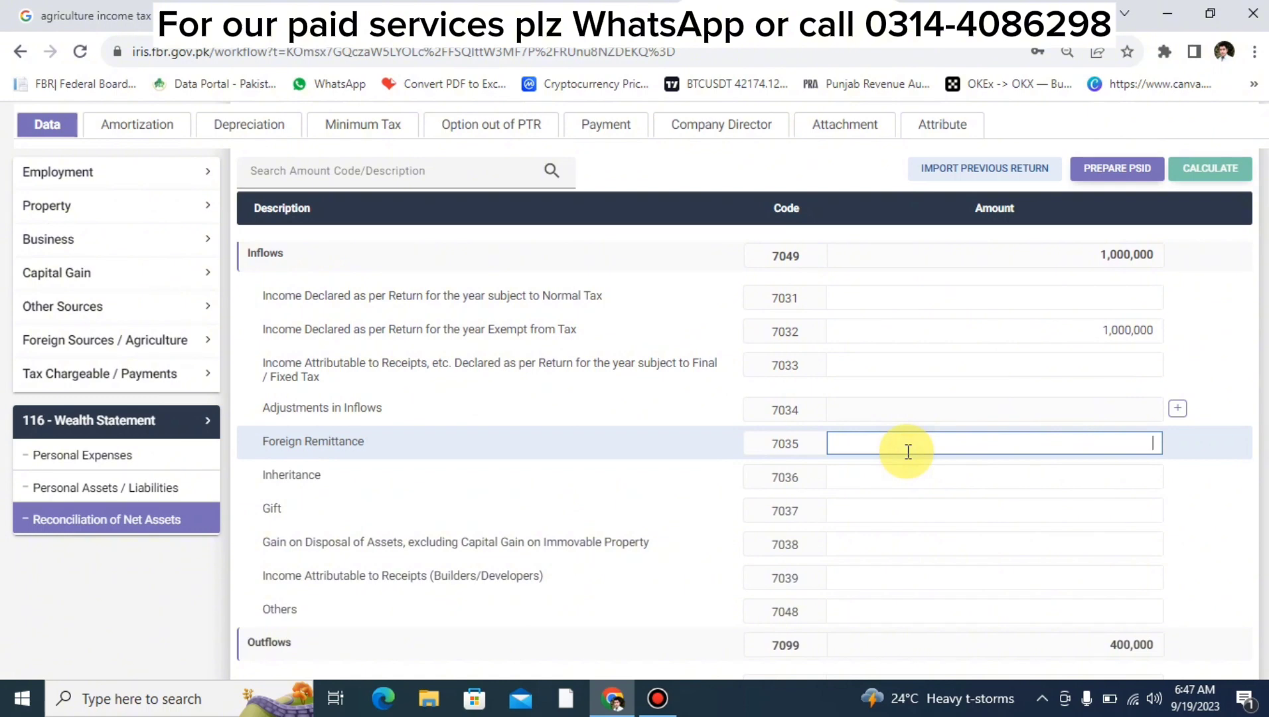
type("2500000")
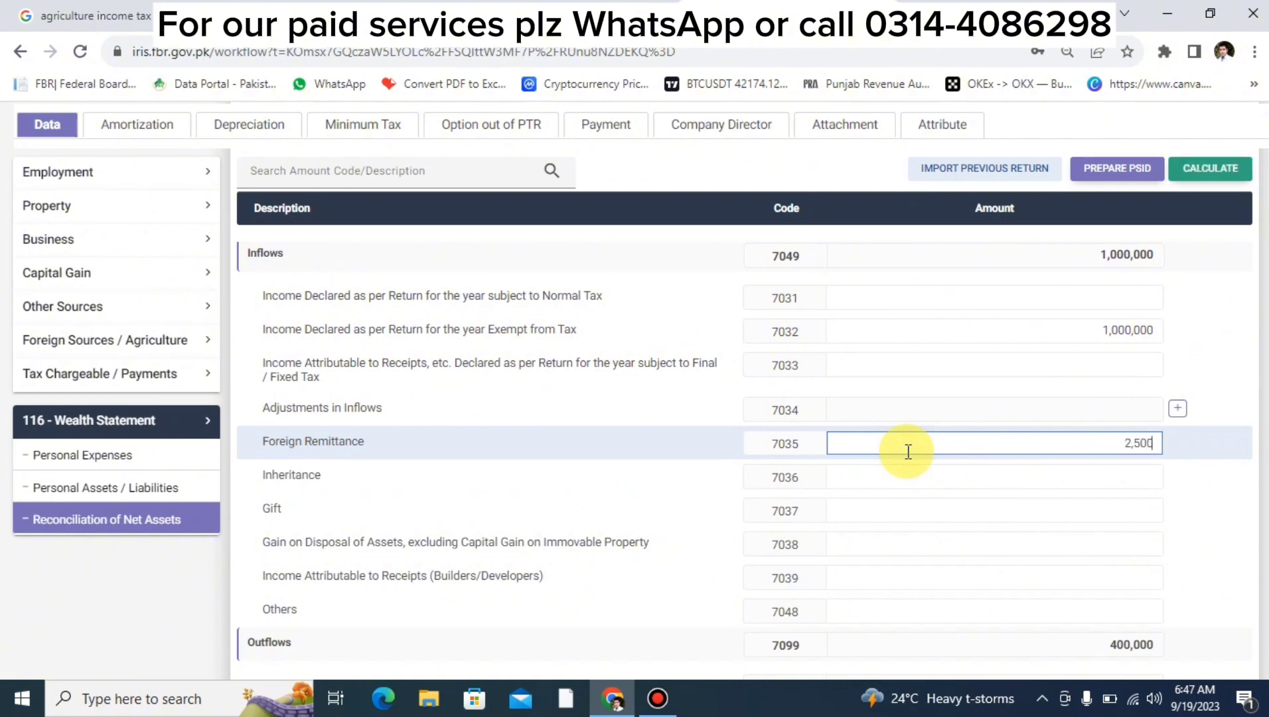
left_click(1204, 175)
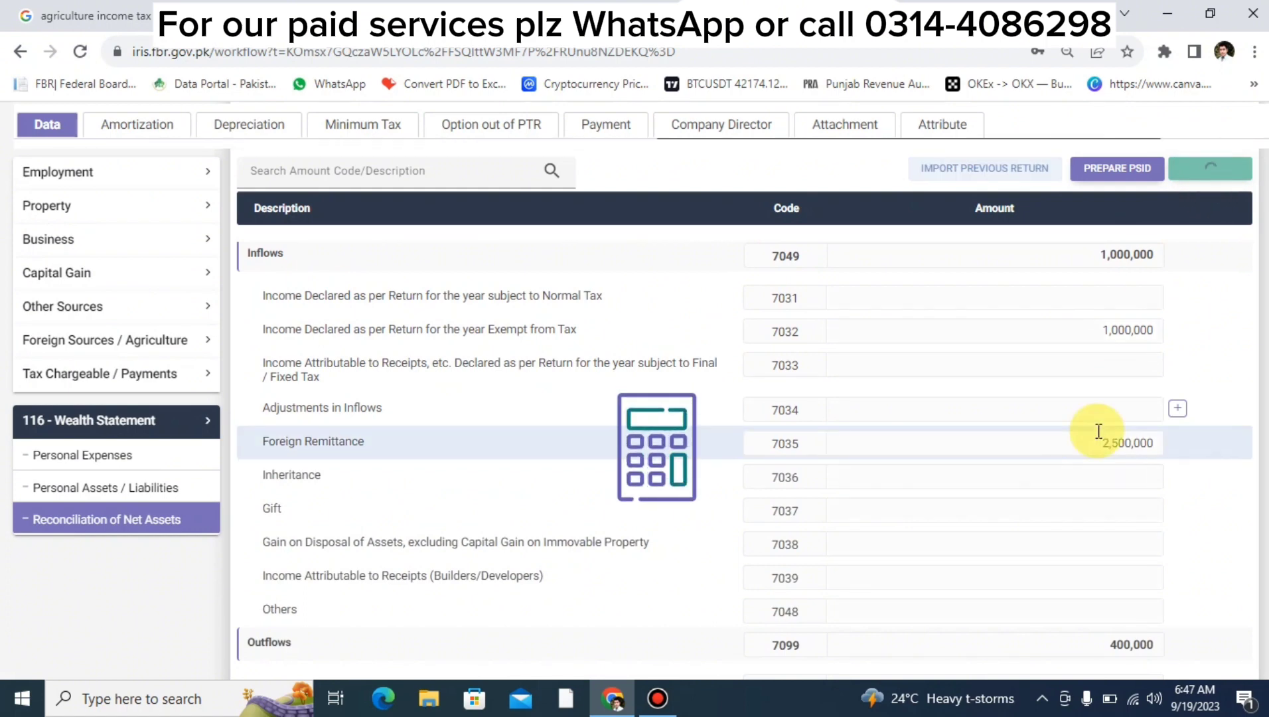
scroll(1099, 432, "down", 1)
scroll(1099, 432, "down", 3)
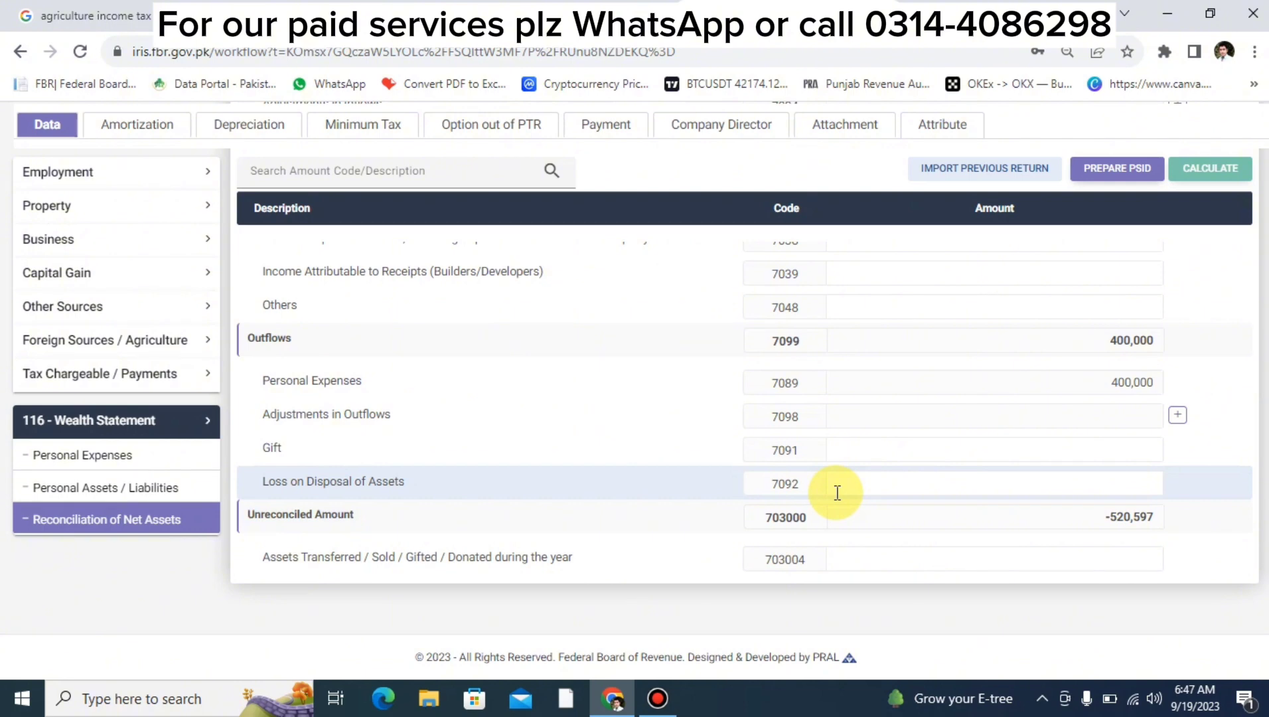
double_click(1128, 520)
key("ctrl+c")
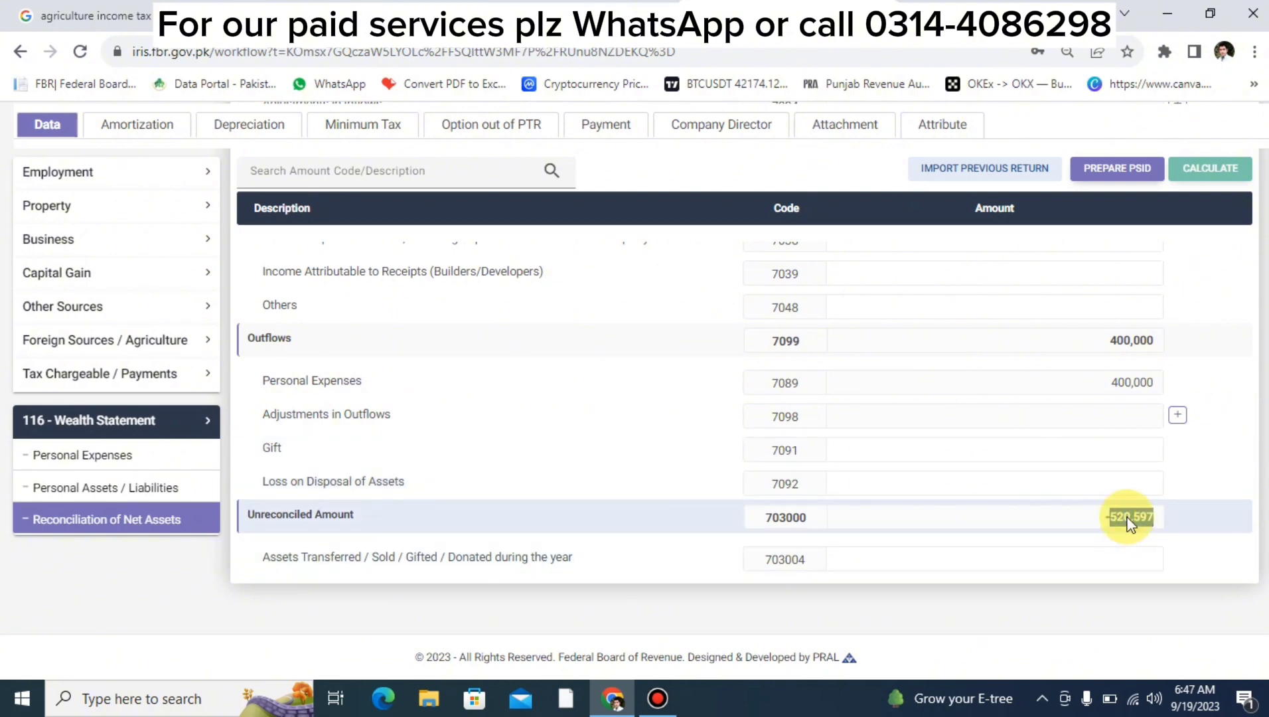
left_click(146, 485)
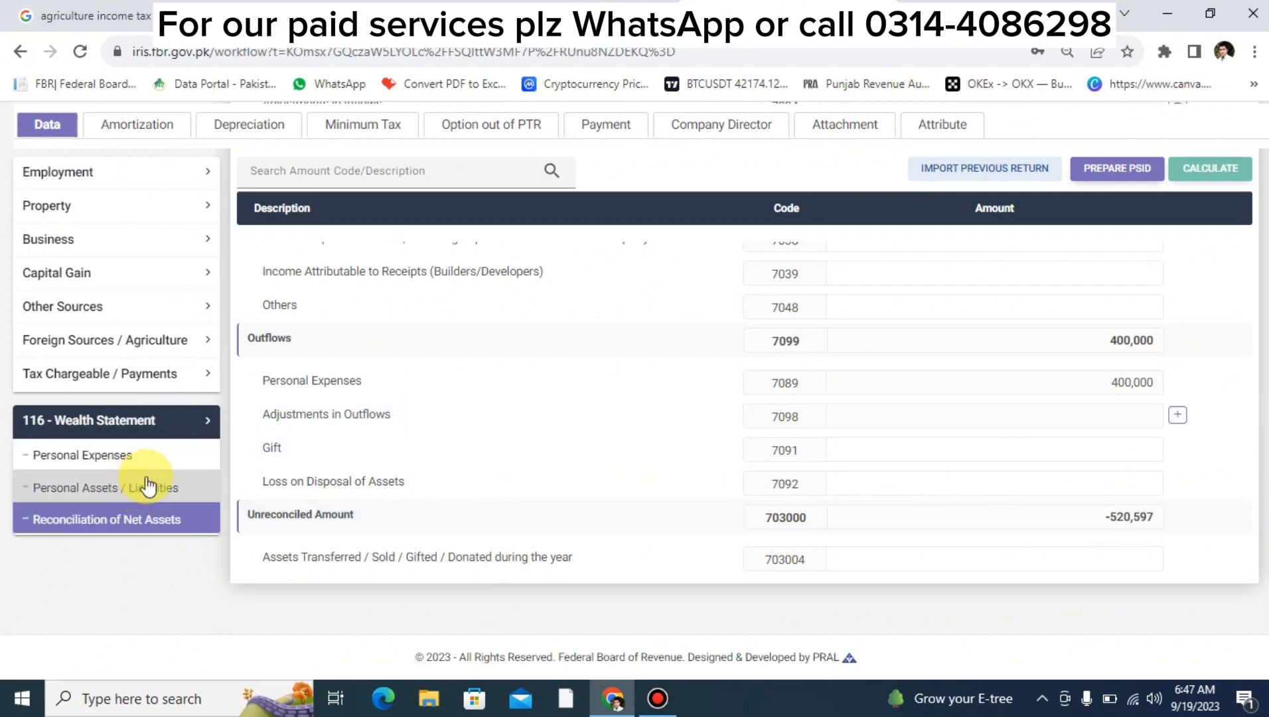
Paste 520,597 as the Cash (Non-Business) amount.
scroll(718, 528, "down", 10)
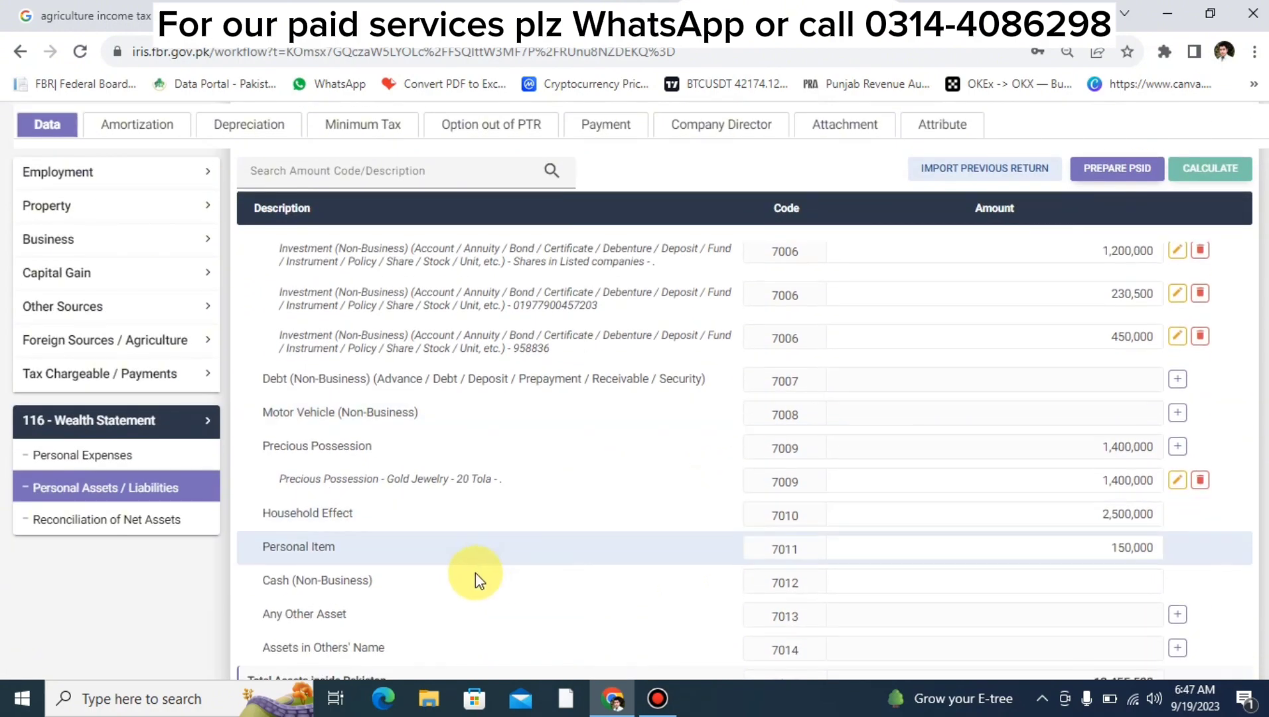
left_click(867, 585)
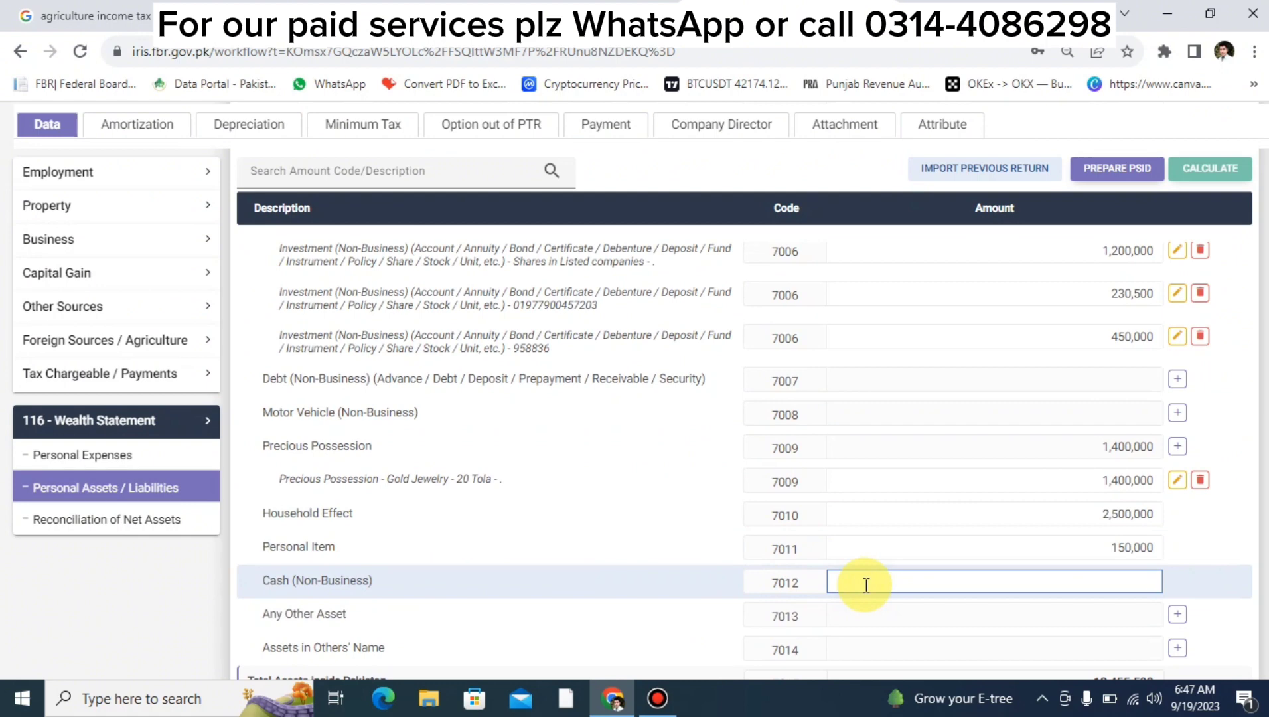
key("ctrl+v")
left_click(1214, 313)
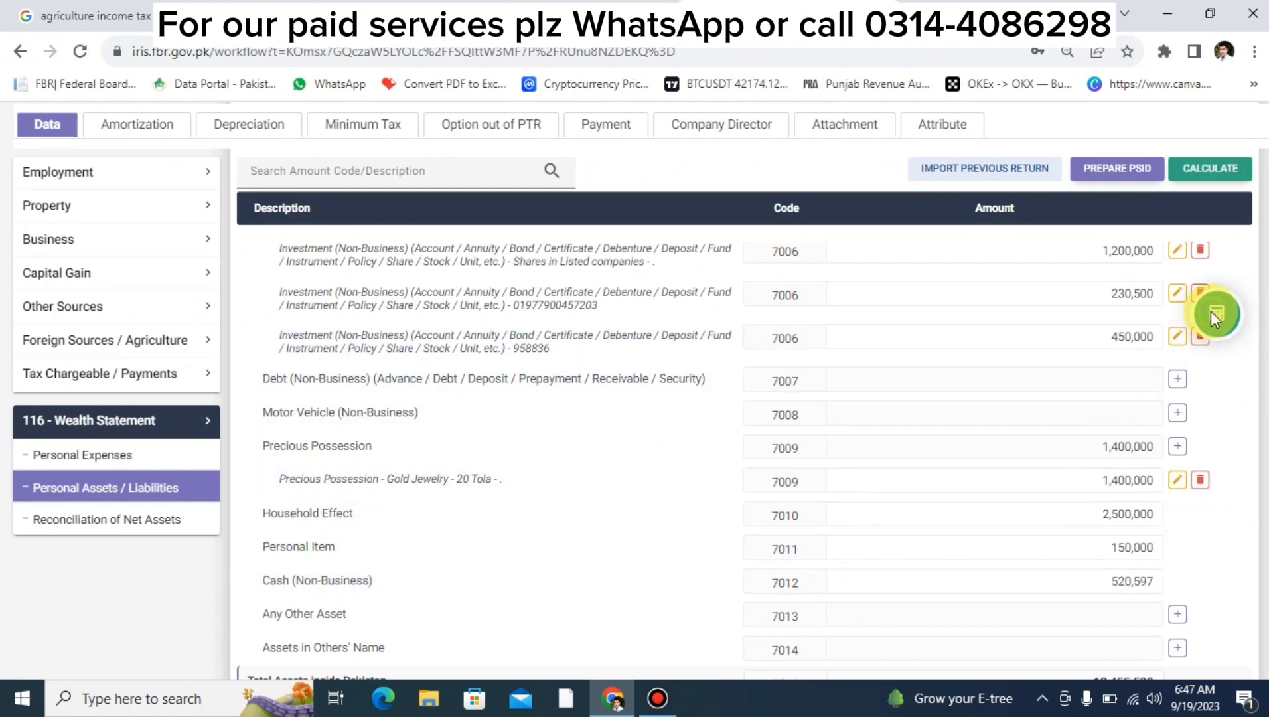
Confirm the reconciliation now shows 0 unreconciled and save the return.
left_click(172, 521)
scroll(992, 453, "down", 5)
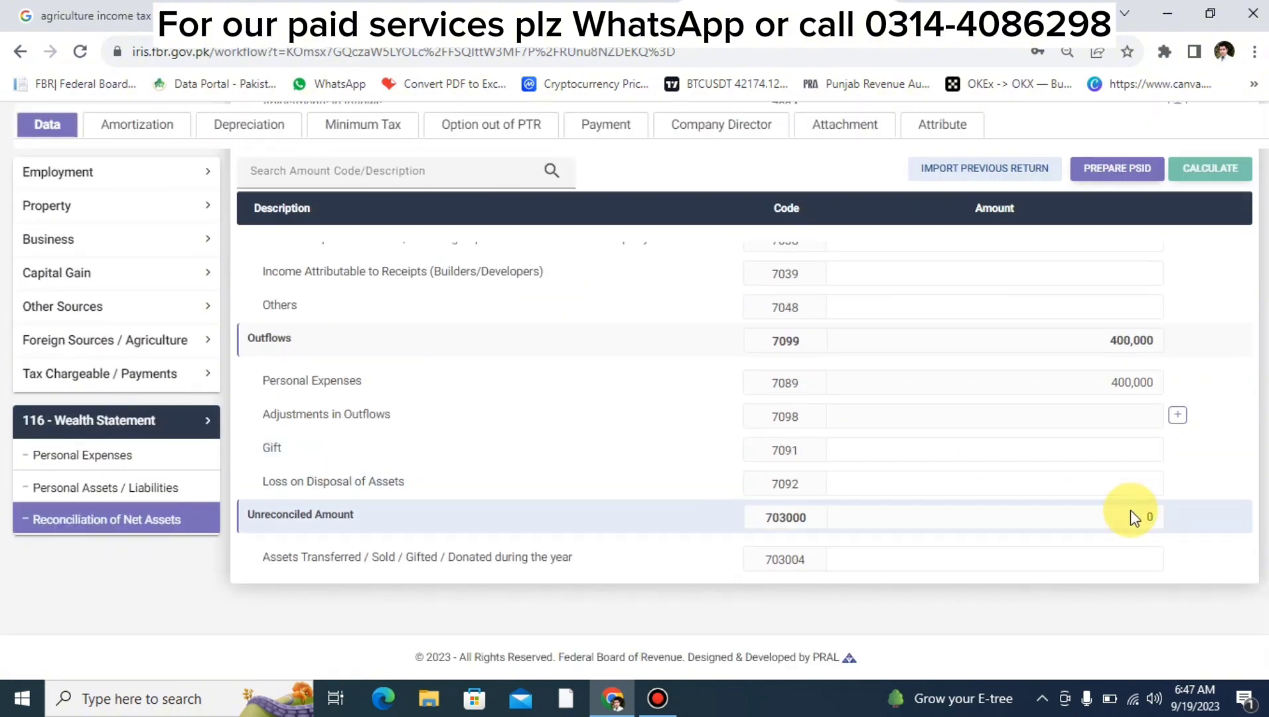
scroll(1122, 521, "up", 5)
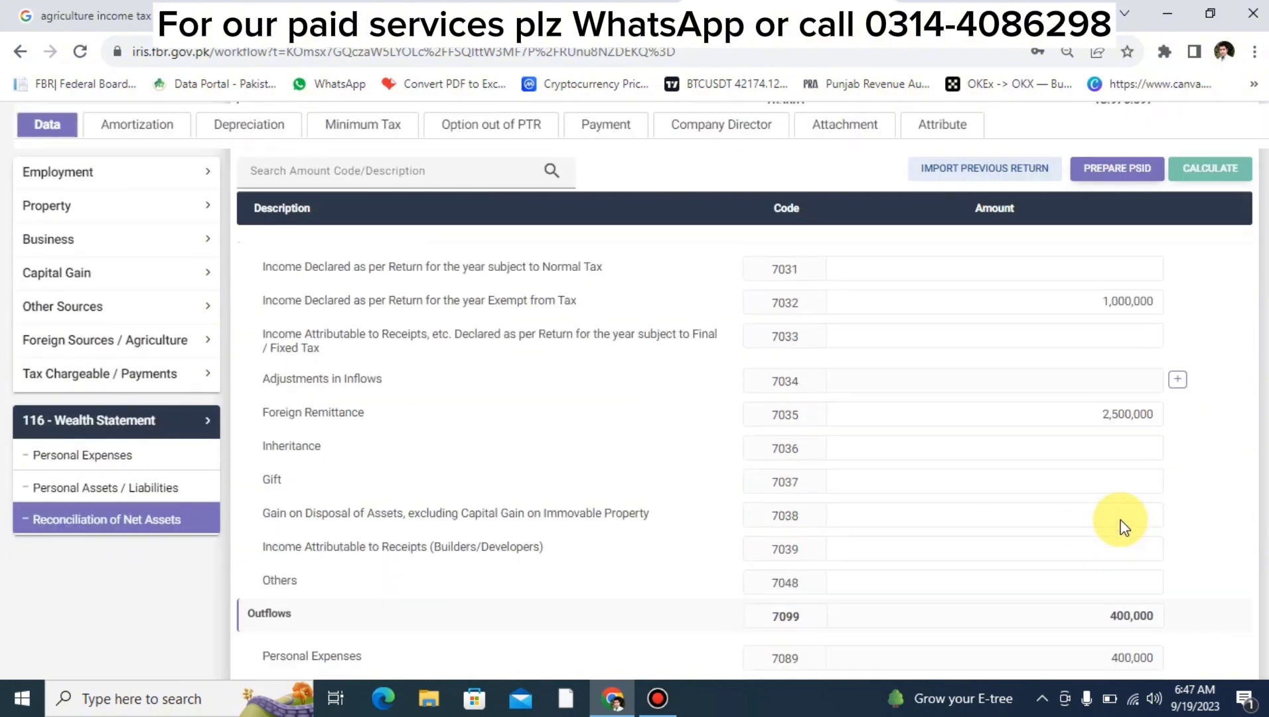
left_click(945, 191)
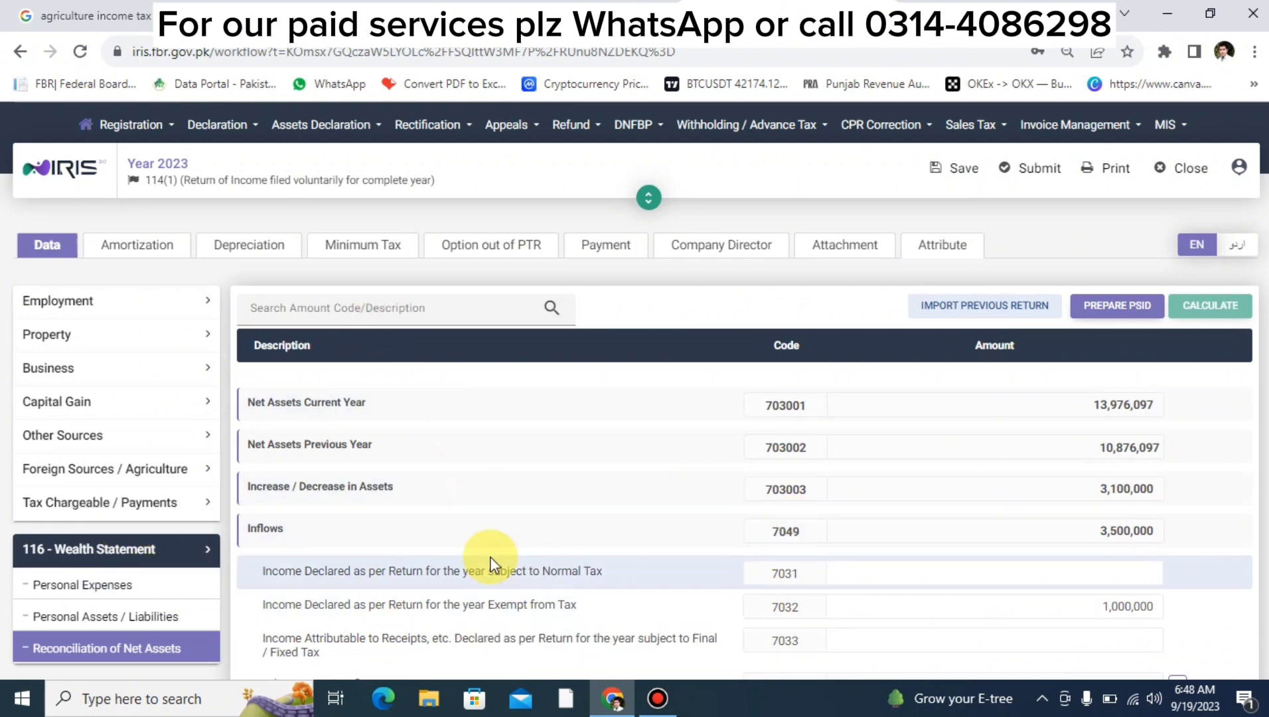
left_click(378, 13)
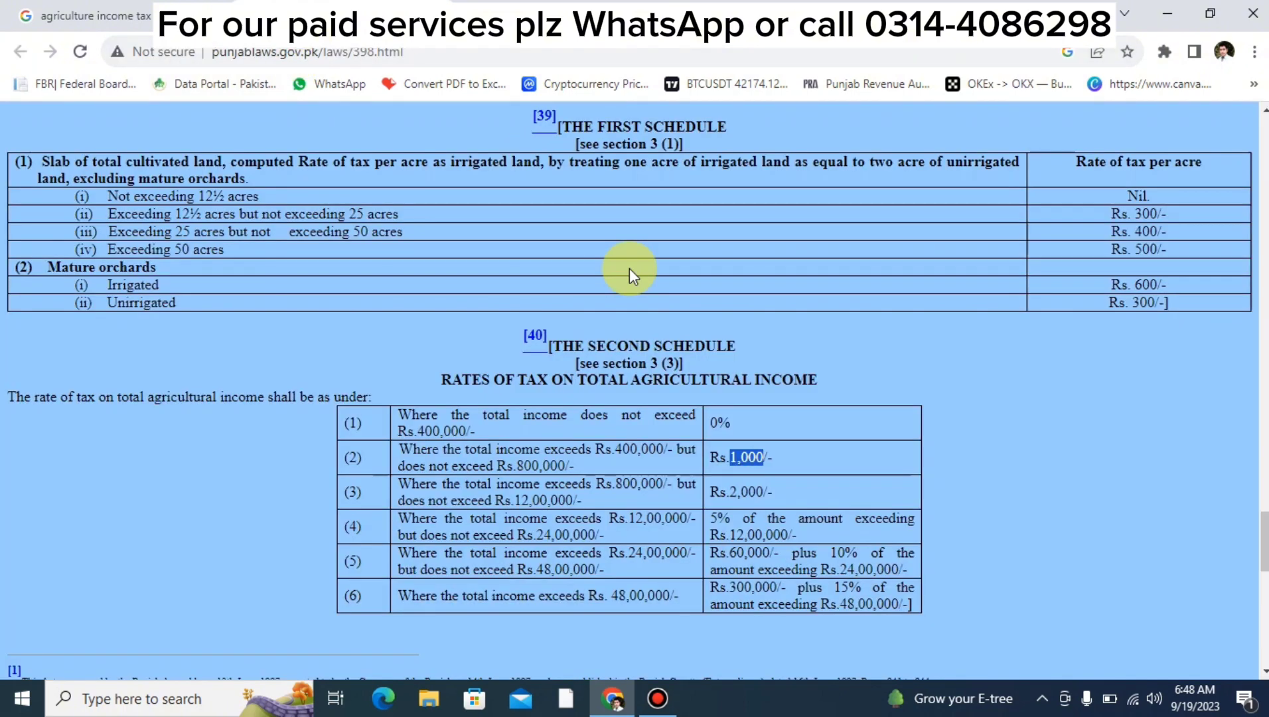
left_click(1056, 459)
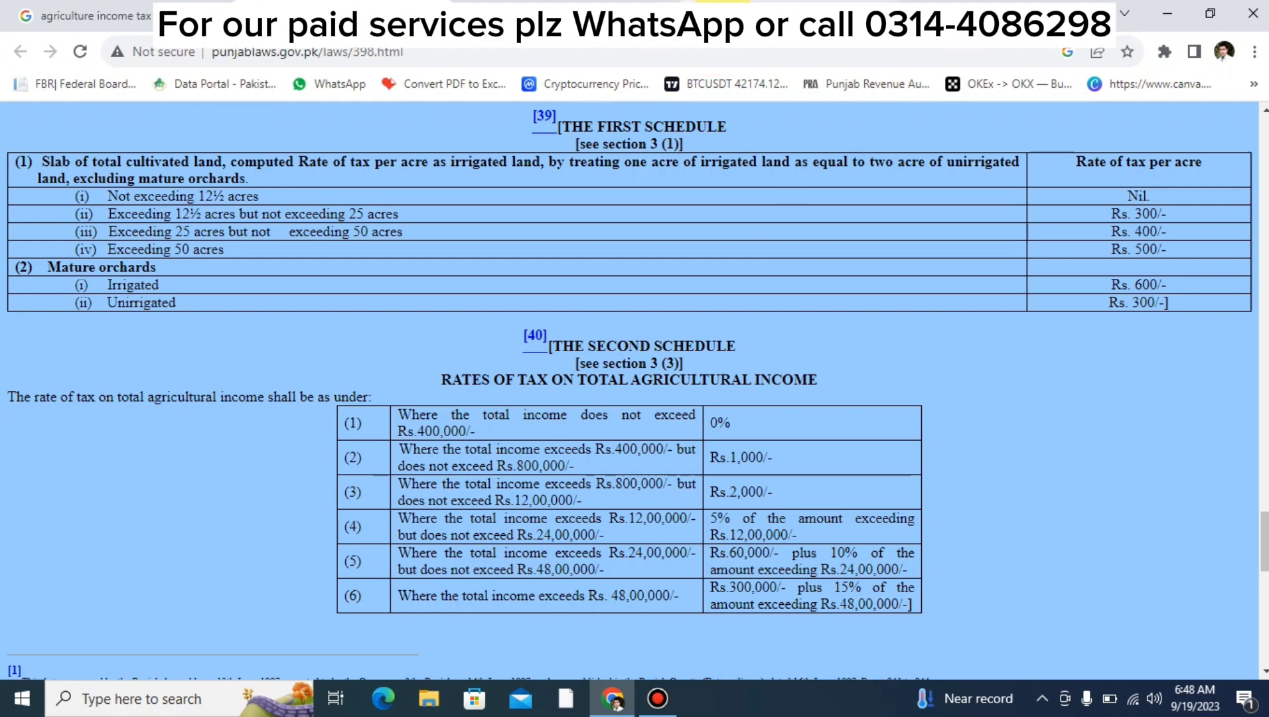
left_click(723, 11)
scroll(607, 576, "down", 5)
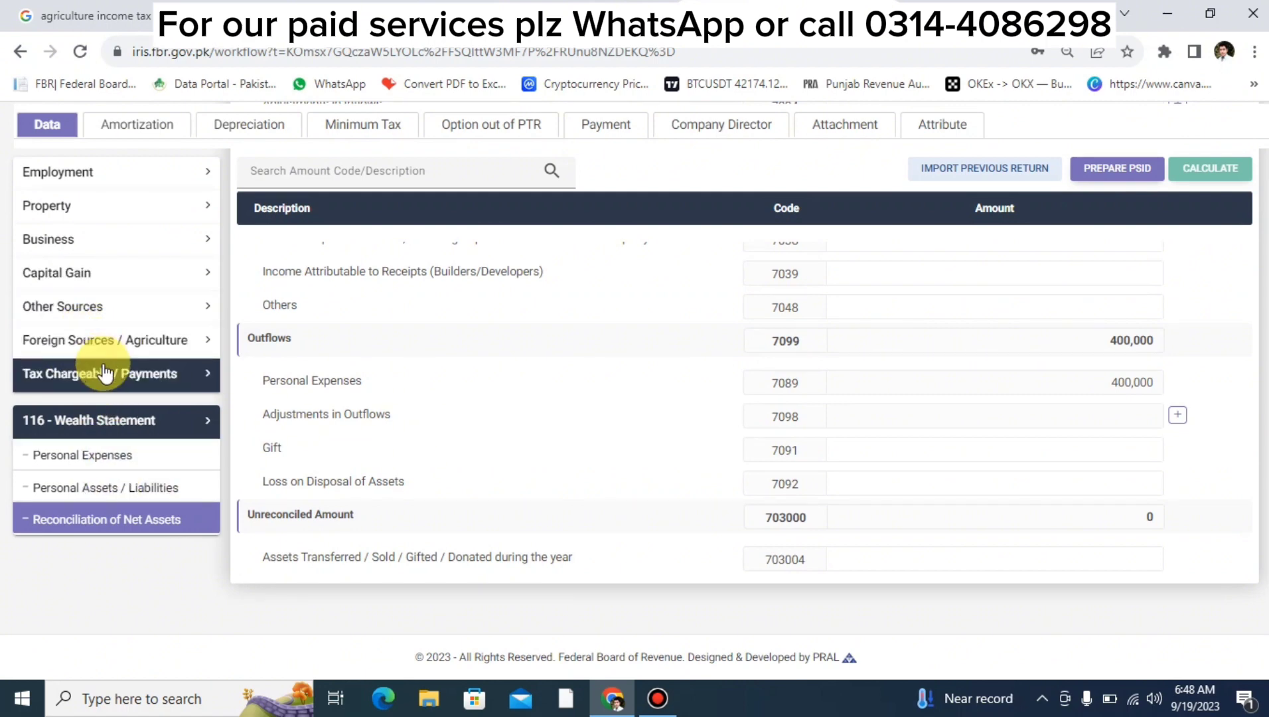
Open the Agriculture income entries and select code 6100's 1,000,000 exempt amount.
left_click(93, 346)
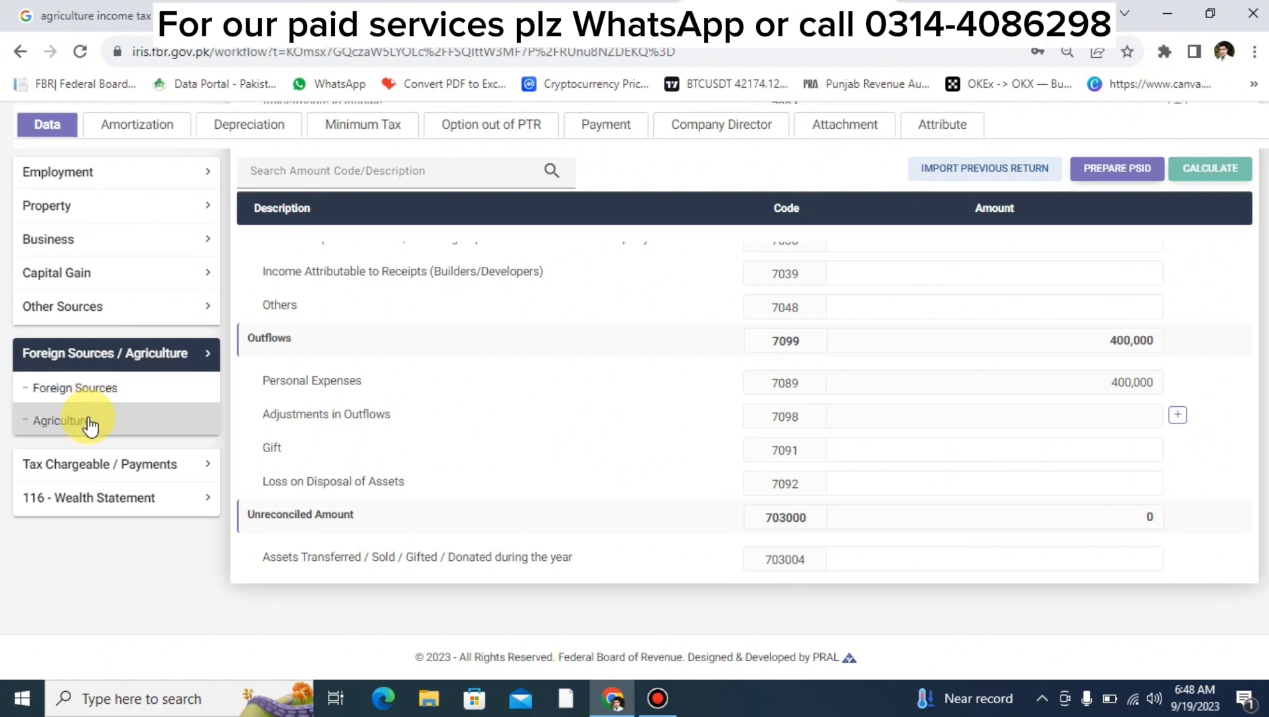
left_click(86, 420)
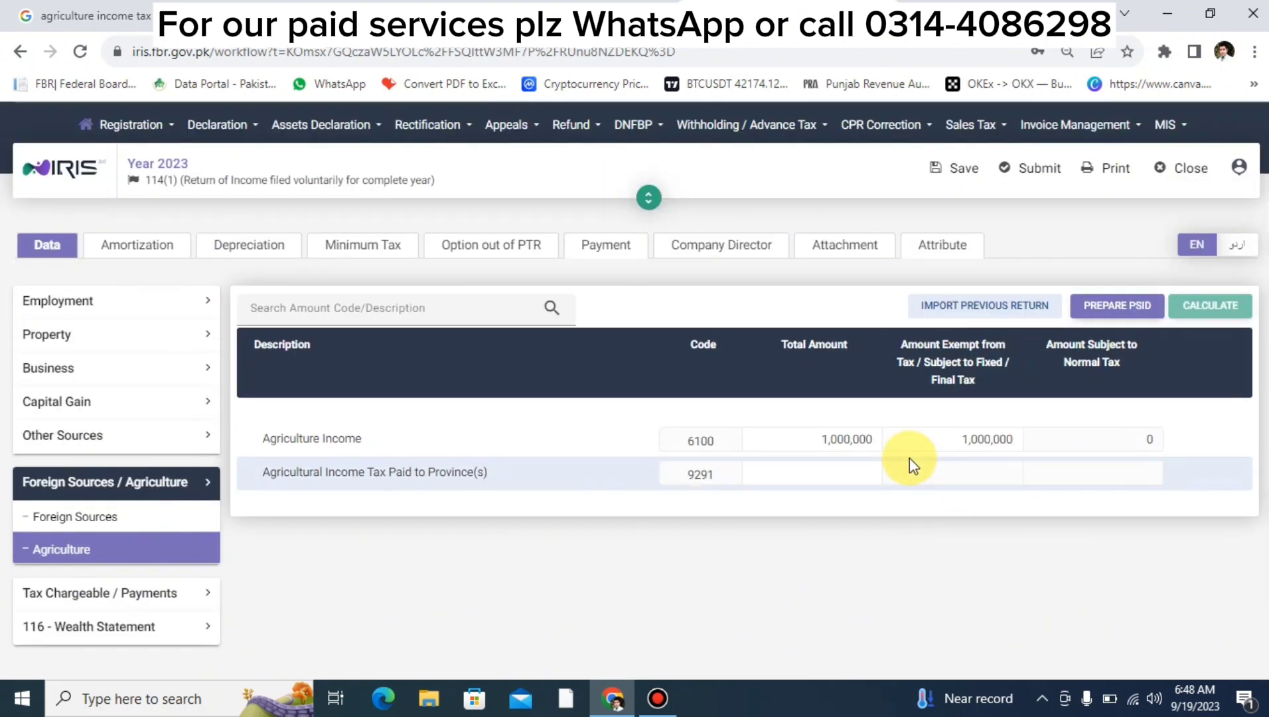
left_click(977, 449)
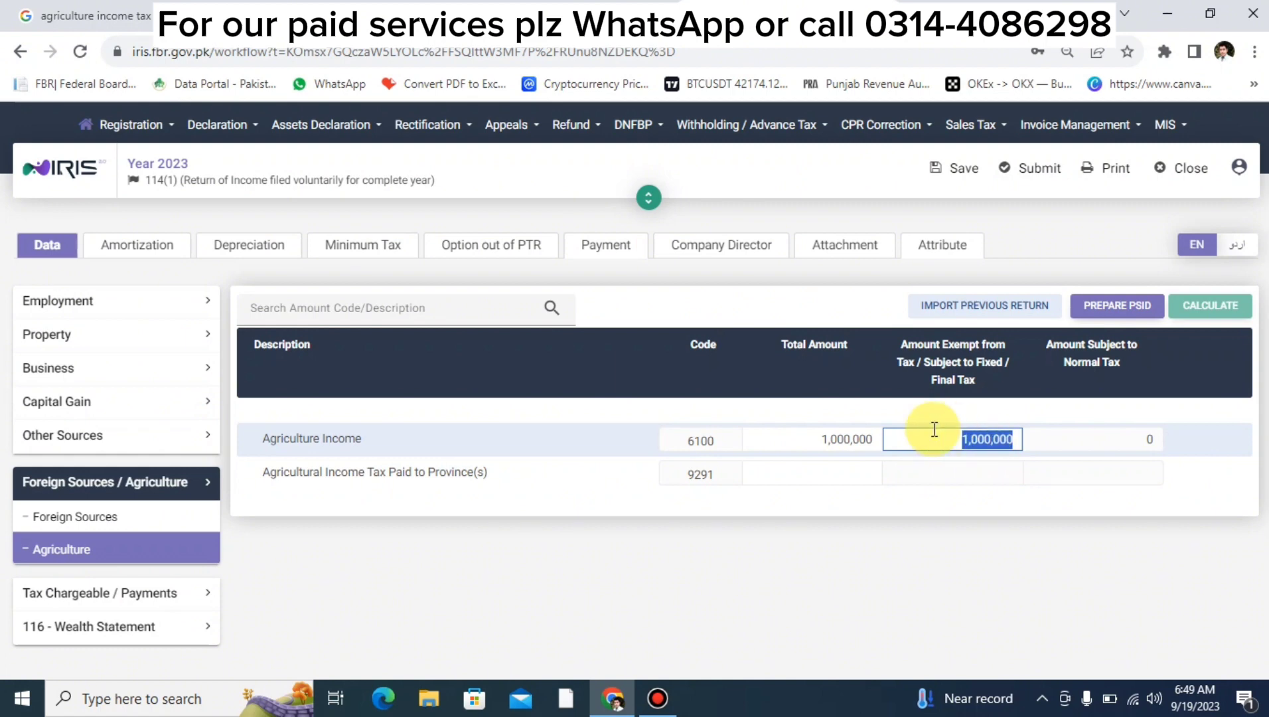
scroll(935, 429, "down", 1)
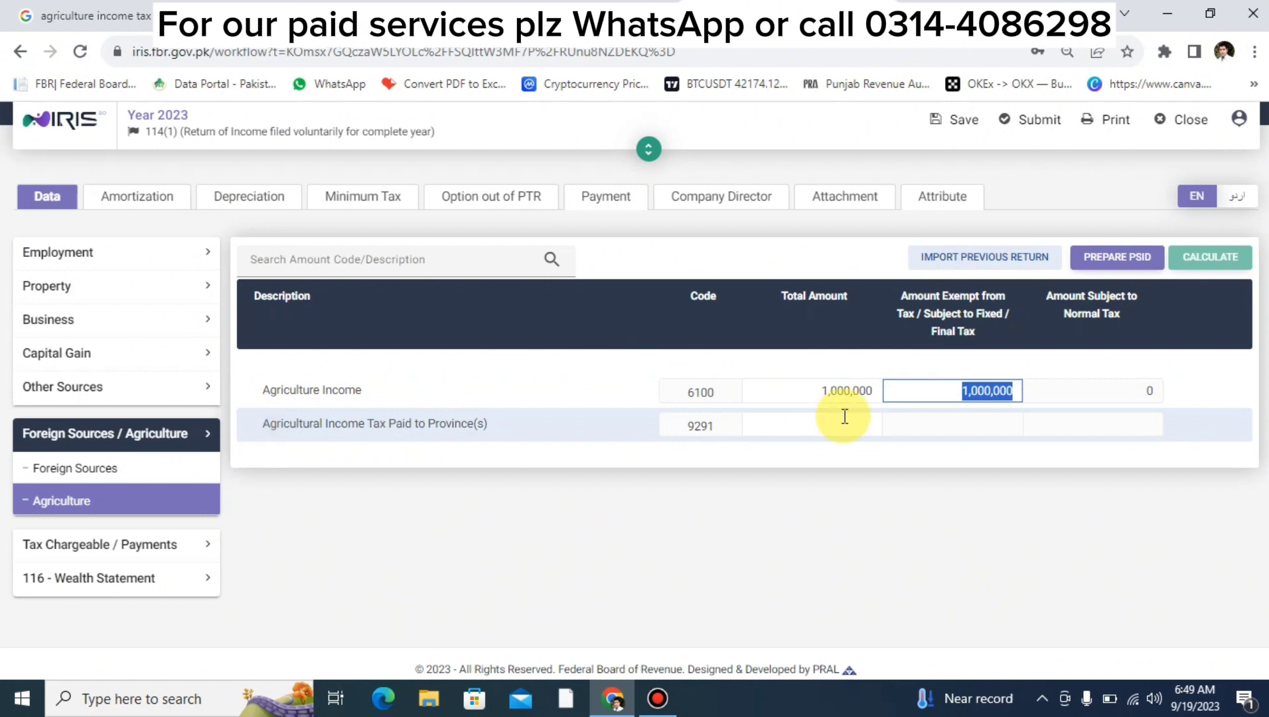
scroll(844, 416, "up", 1)
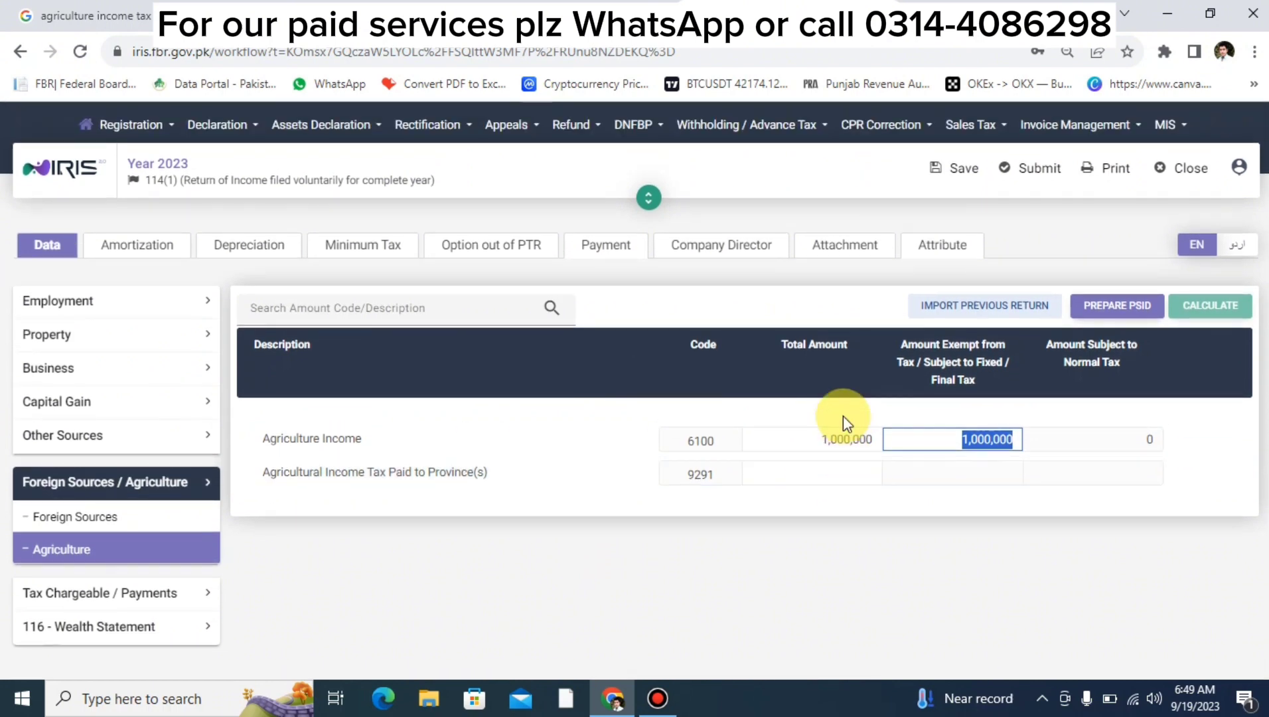